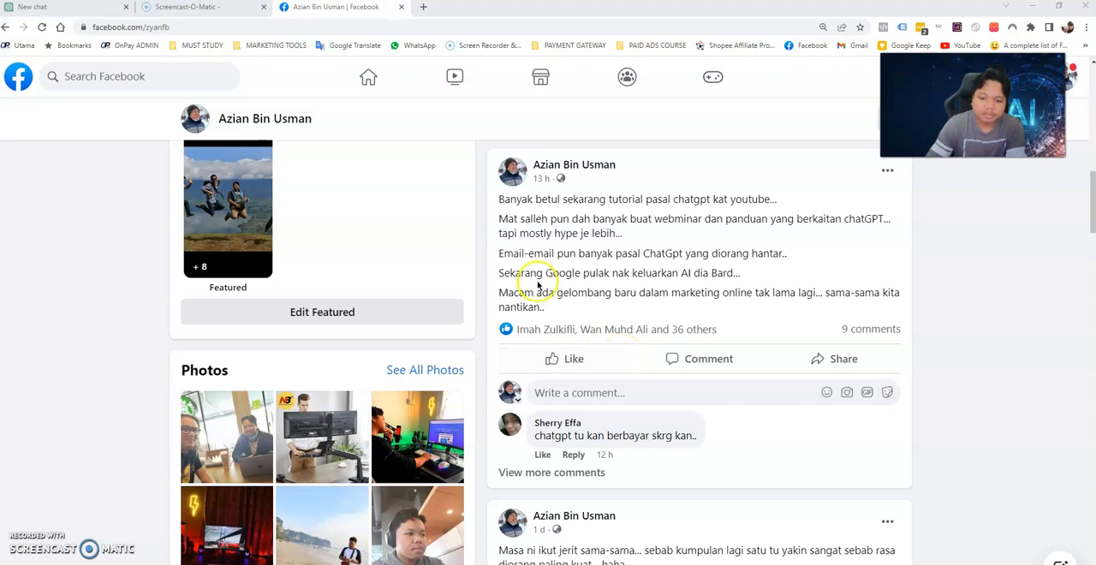
# Switch from the Facebook profile page to the ChatGPT new chat page.
pyautogui.scroll(15, 692, 266)
pyautogui.click(63, 7)
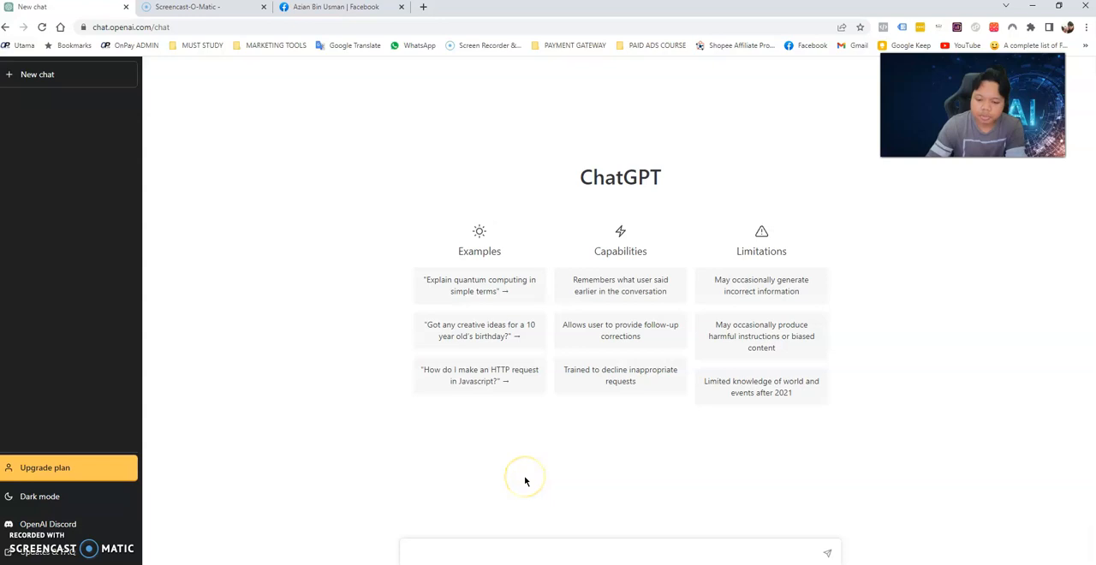
pyautogui.click(344, 471)
pyautogui.click(331, 190)
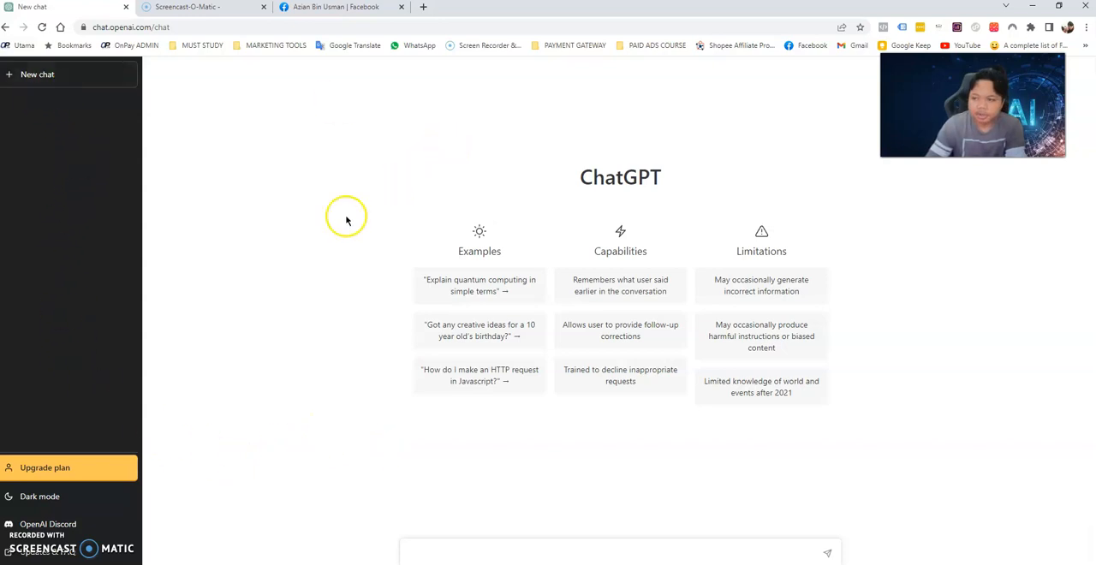
# Open the account plan options, compare the Free Plan with ChatGPT Plus, and open the Plus upgrade.
pyautogui.click(61, 473)
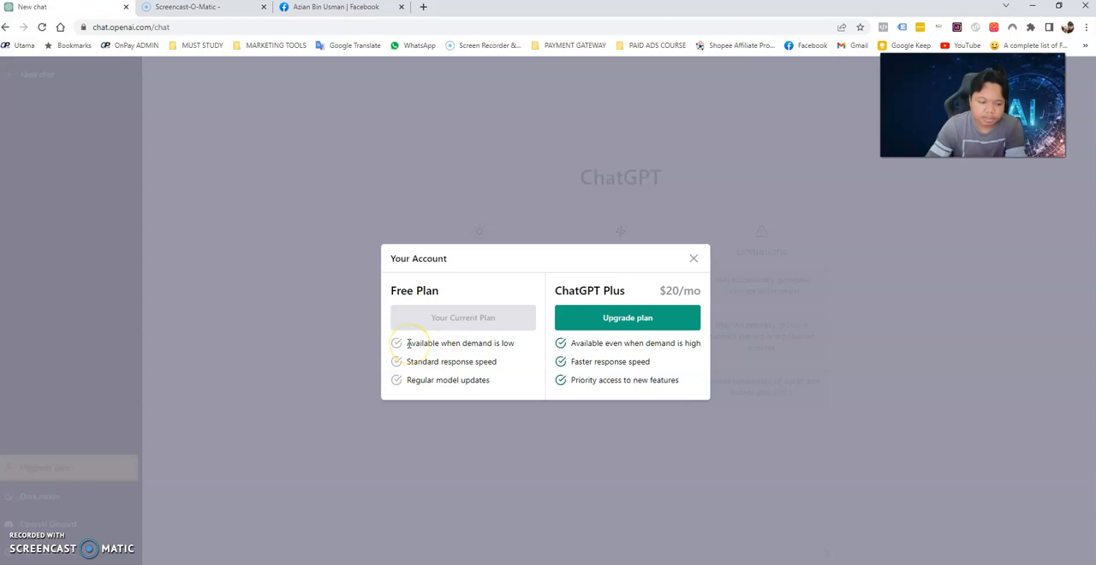
pyautogui.moveTo(410, 343); pyautogui.dragTo(380, 381)
pyautogui.click(498, 379)
pyautogui.click(475, 369)
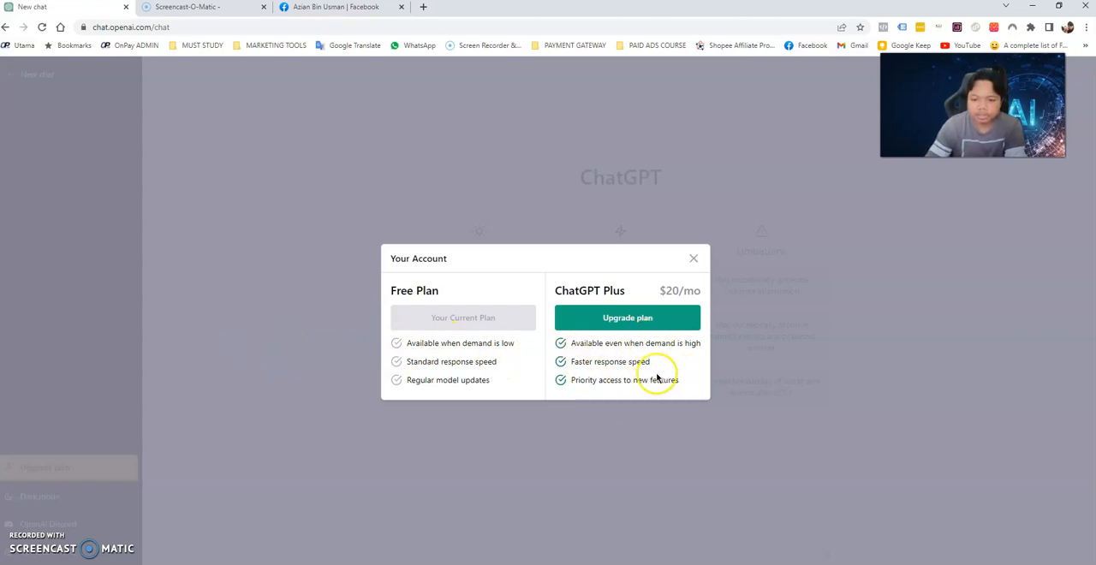
pyautogui.click(637, 318)
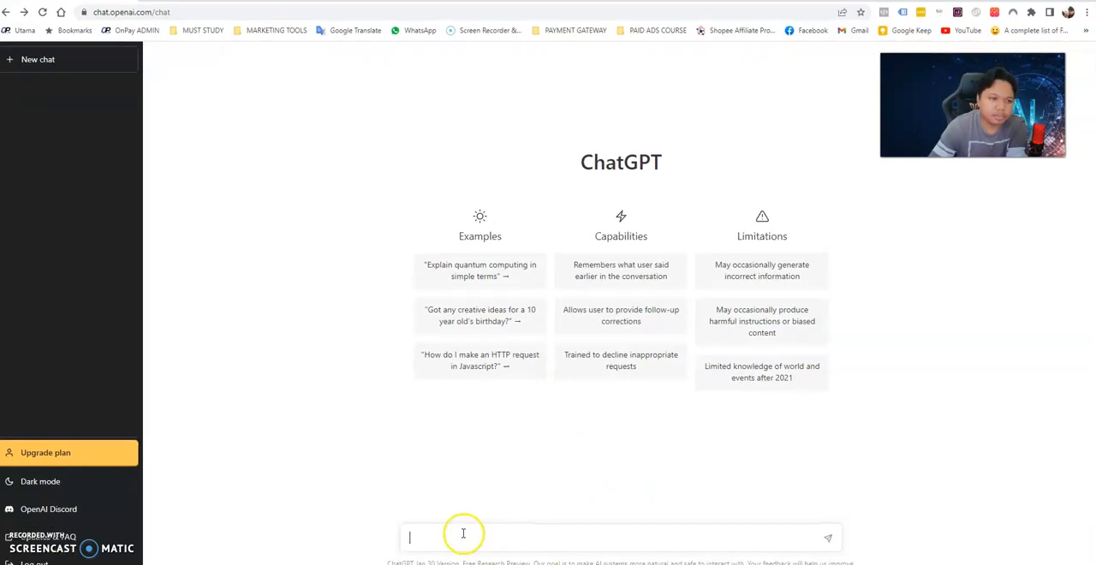
pyautogui.click(407, 387)
pyautogui.click(460, 534)
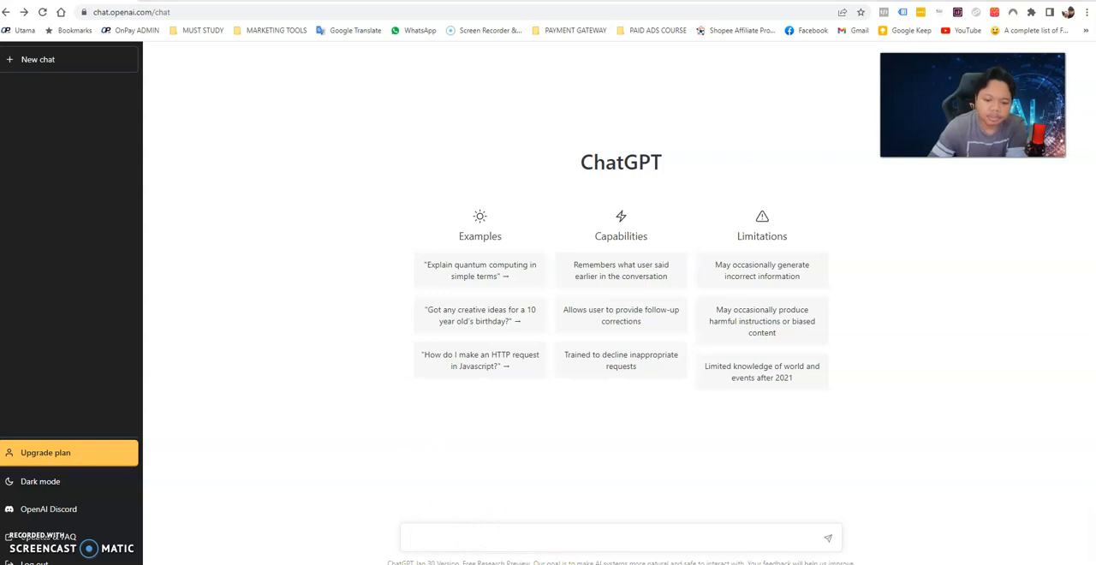
pyautogui.click(444, 542)
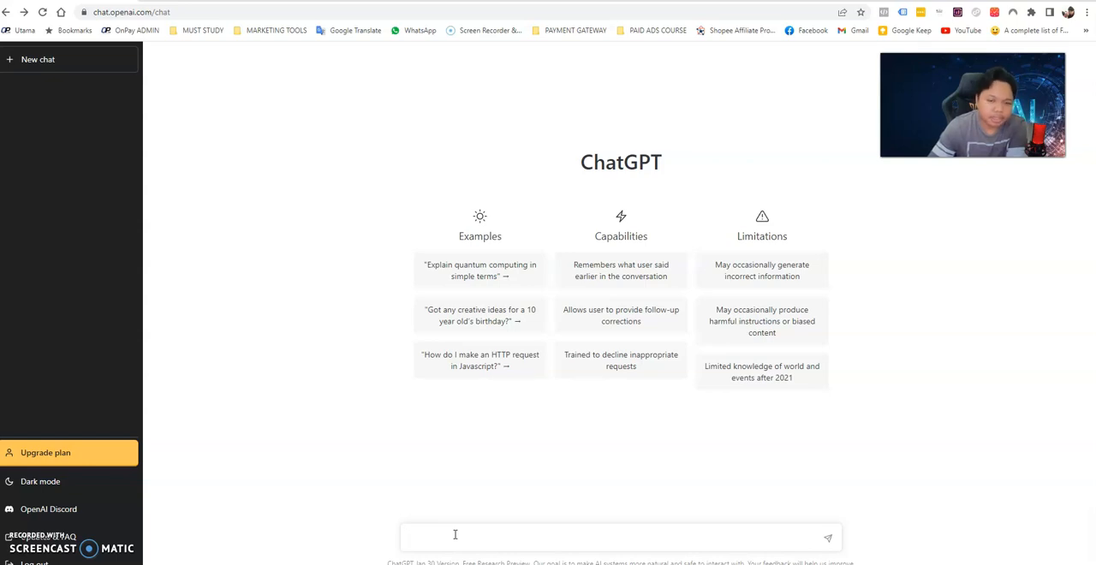
pyautogui.click(359, 438)
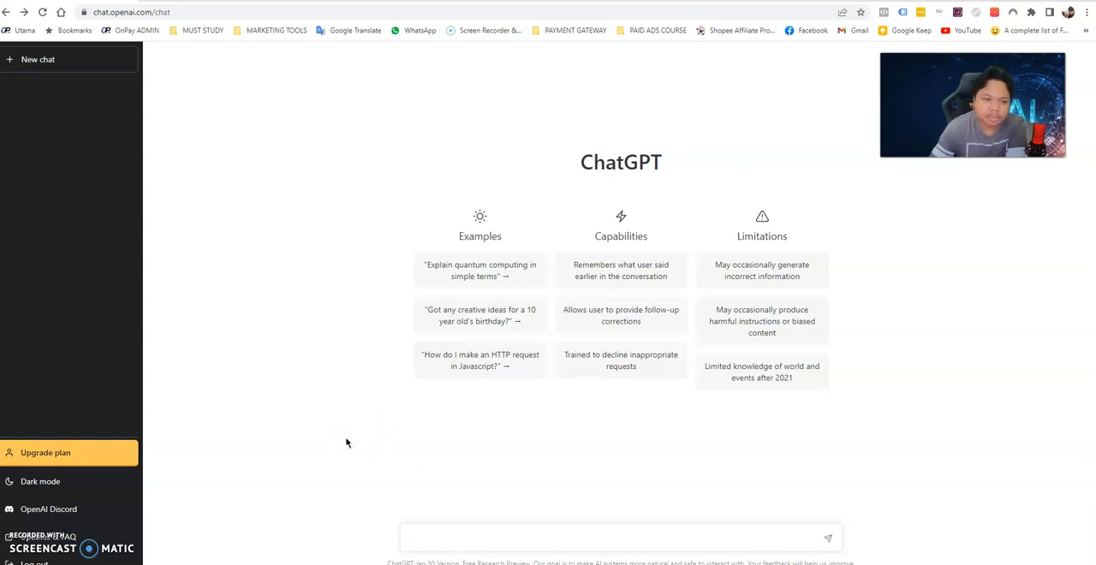
# Send the prompt "tuliskan ebook mengenai parenting" and stop the response while it is generating.
pyautogui.click(563, 536)
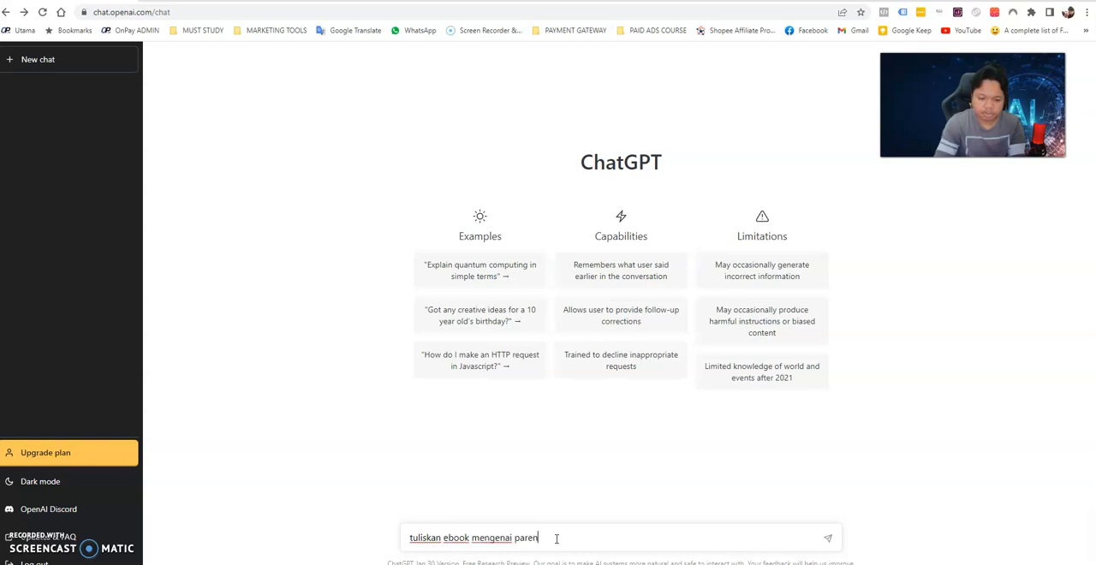
pyautogui.press('Return')
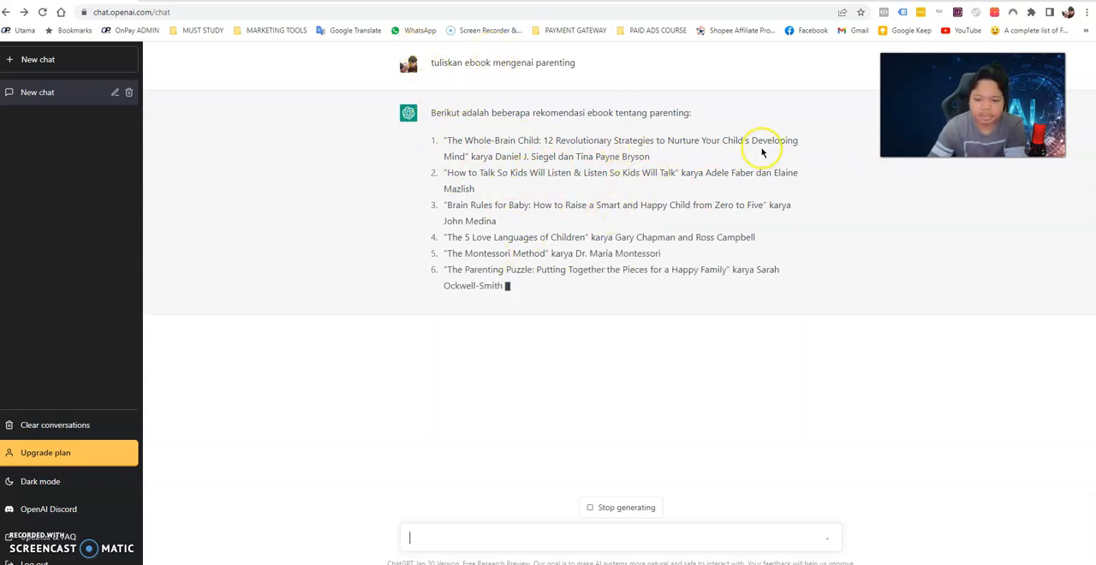
pyautogui.click(623, 507)
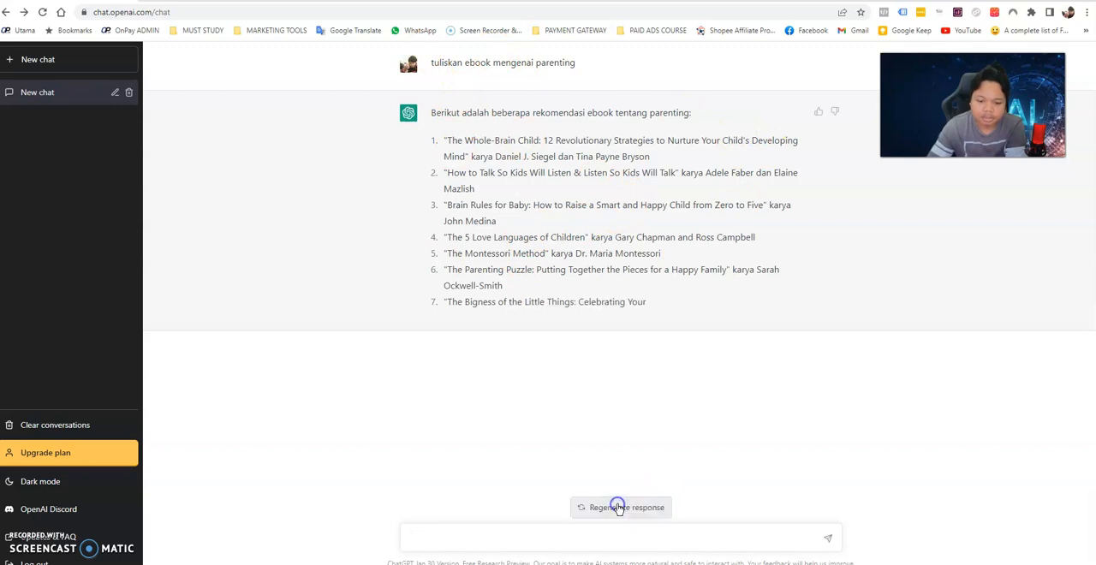
# Send the prompt "Generate idea title book about parenting" in the same chat.
pyautogui.click(519, 534)
pyautogui.write('Buatkan o')
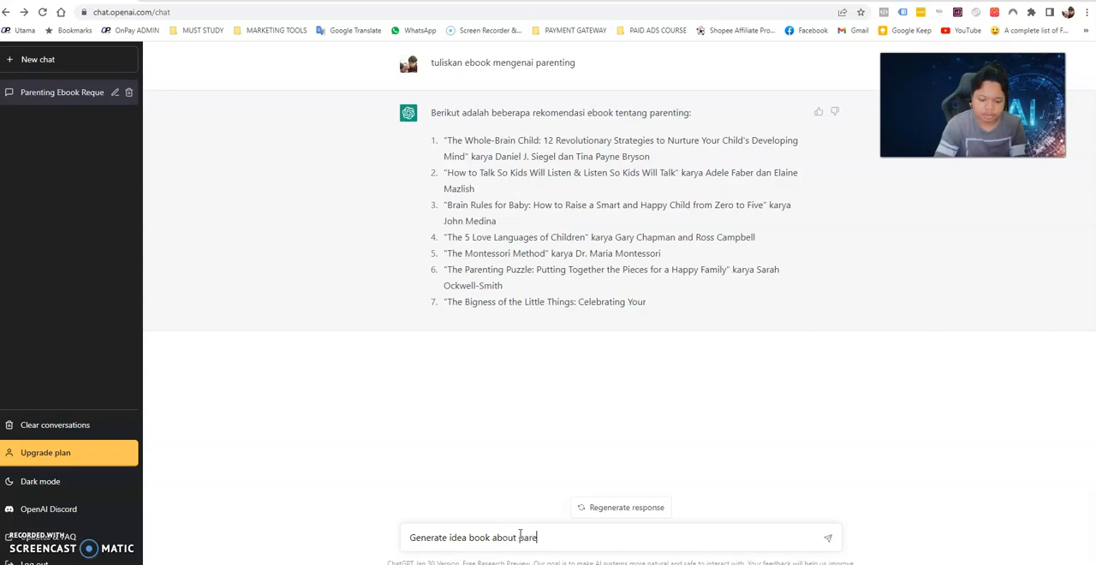
pyautogui.click(469, 536)
pyautogui.write('title')
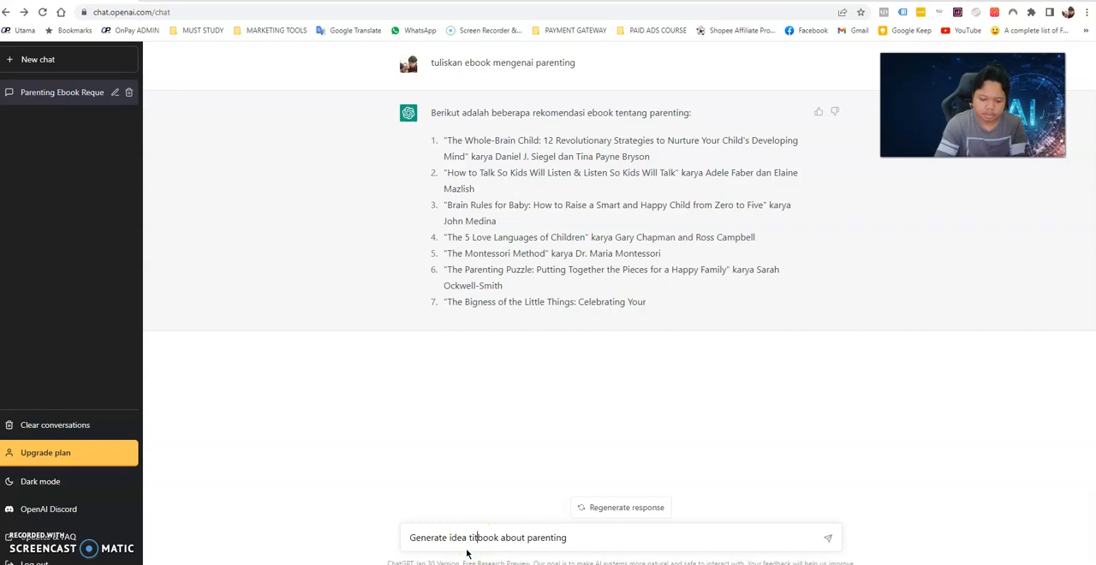
pyautogui.press('Return')
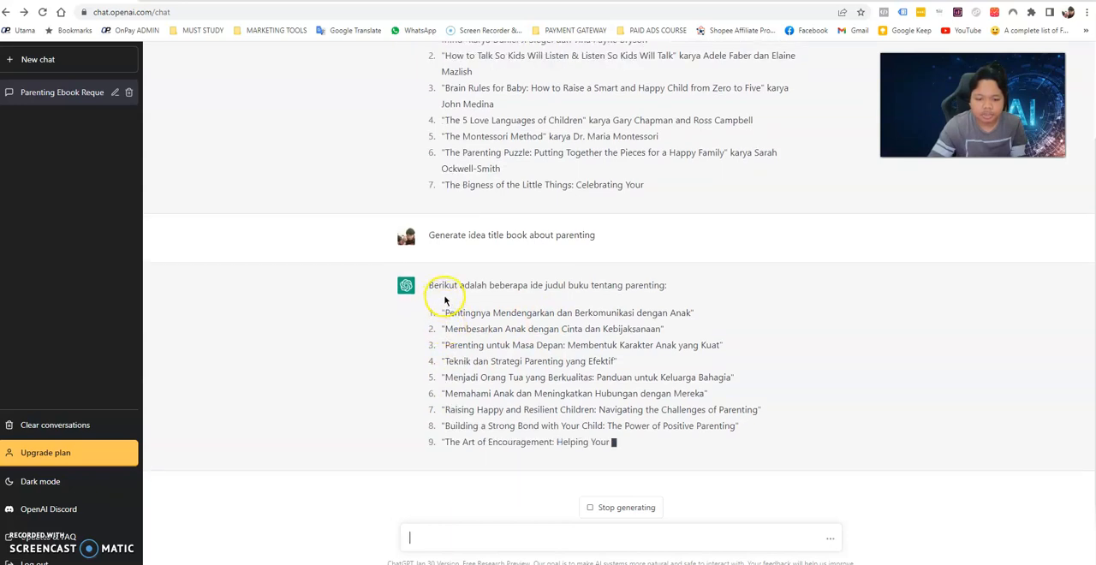
# Send the prompt "outline buku mengenai parenting yang bertajuk : Membesarkan Anak dengan Cinta dan Kebijaksanaan", copying the title from the suggested list.
pyautogui.moveTo(446, 313); pyautogui.dragTo(677, 306)
pyautogui.click(541, 537)
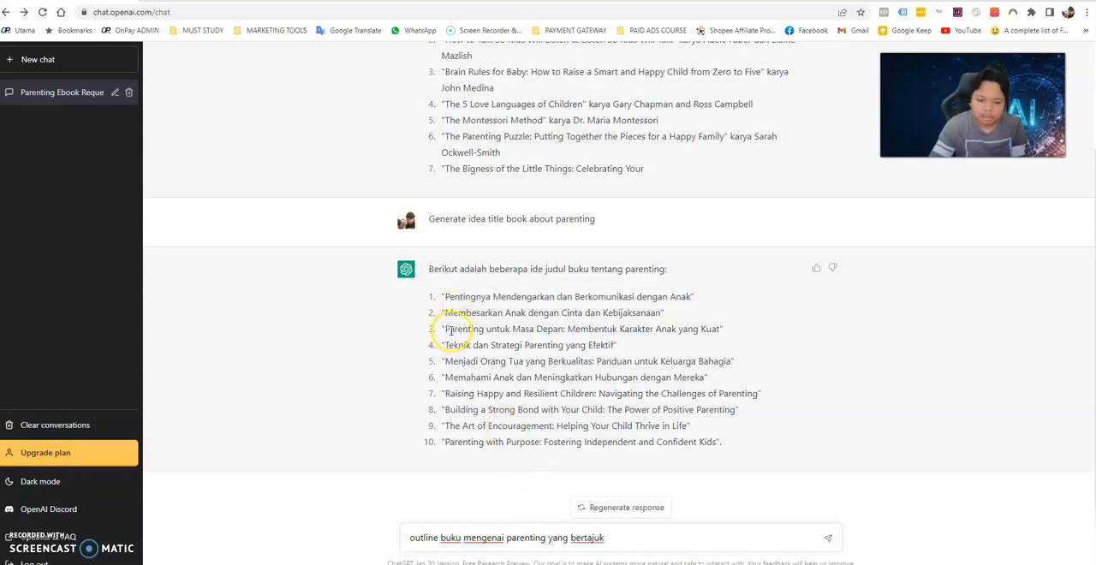
pyautogui.moveTo(444, 313); pyautogui.dragTo(662, 313)
pyautogui.rightClick(661, 312)
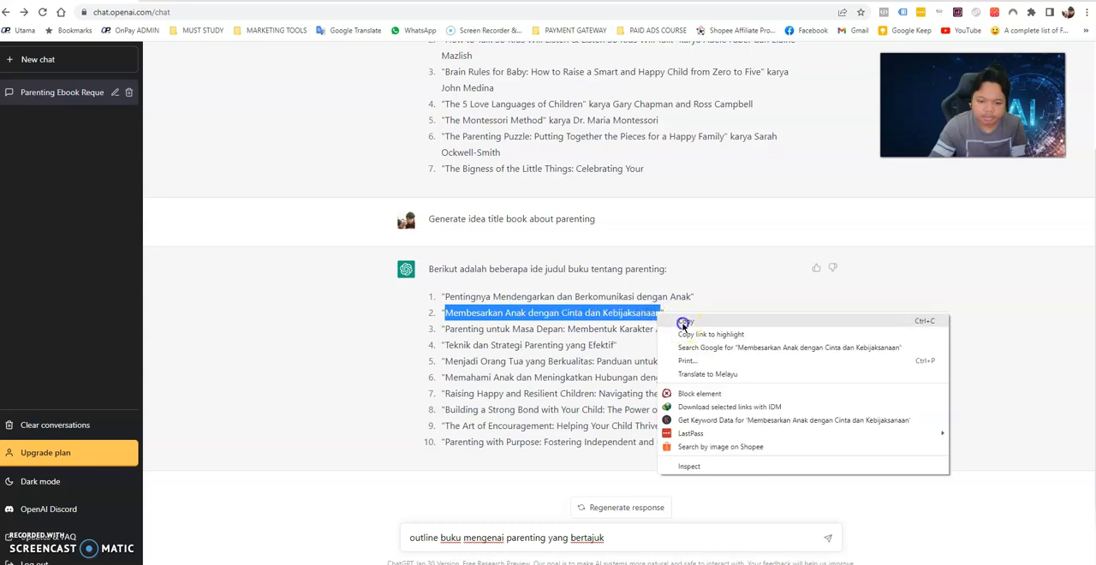
pyautogui.click(683, 321)
pyautogui.click(639, 534)
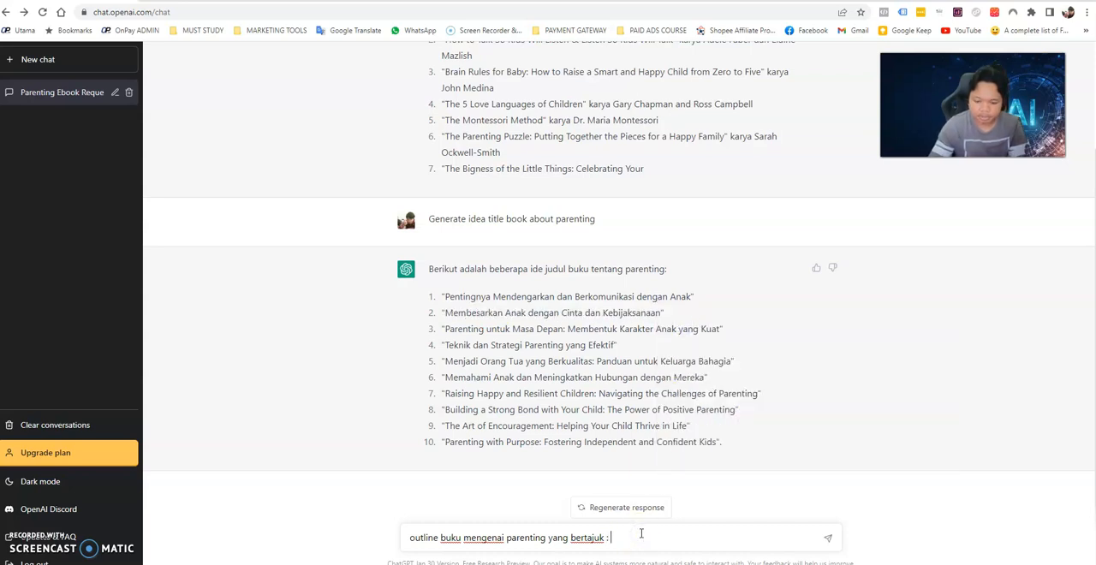
pyautogui.hotkey('ctrl', 'v')
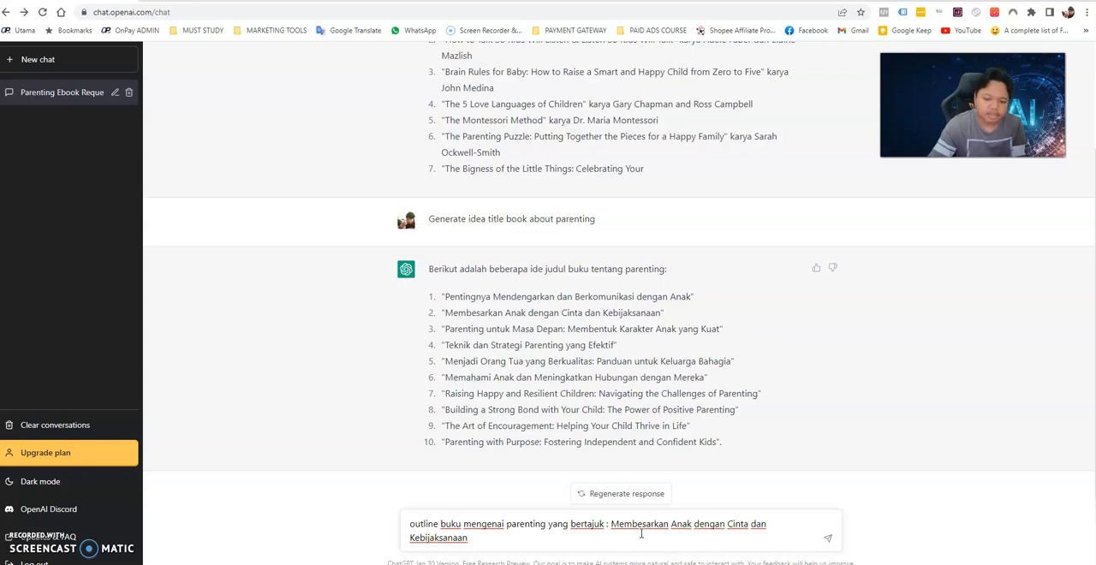
pyautogui.press('Return')
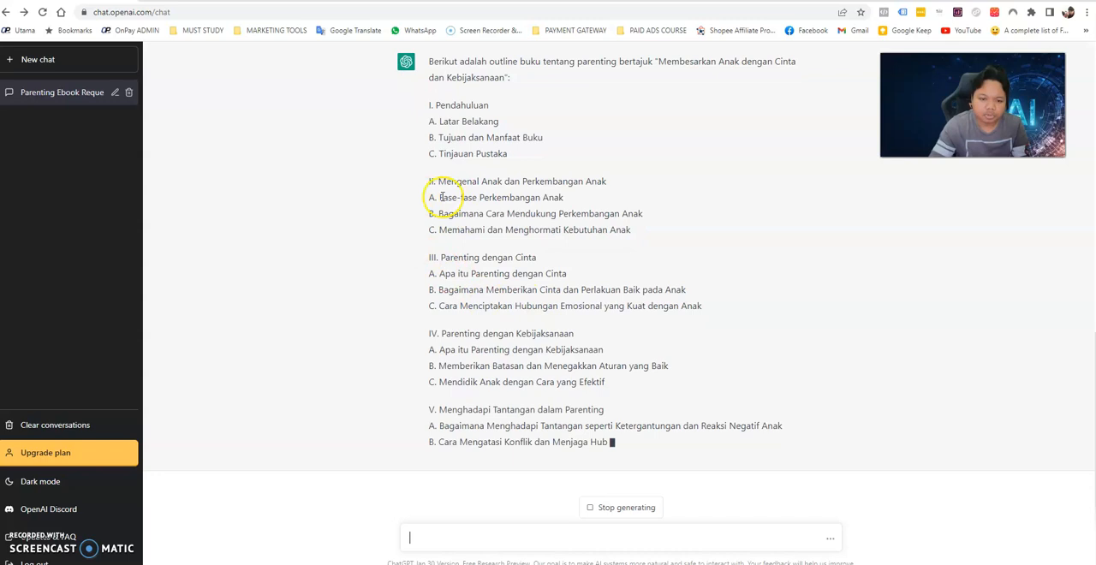
# Examine the generated book outline, comparing its chapters and subtopics with the title list and the outline prompt.
pyautogui.moveTo(438, 197); pyautogui.dragTo(568, 201)
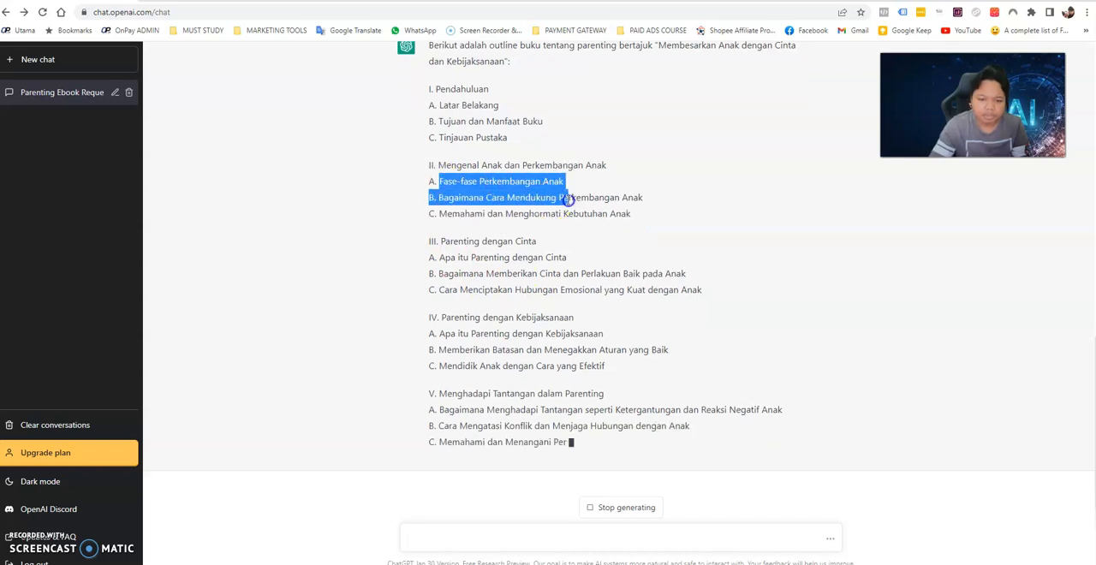
pyautogui.click(572, 192)
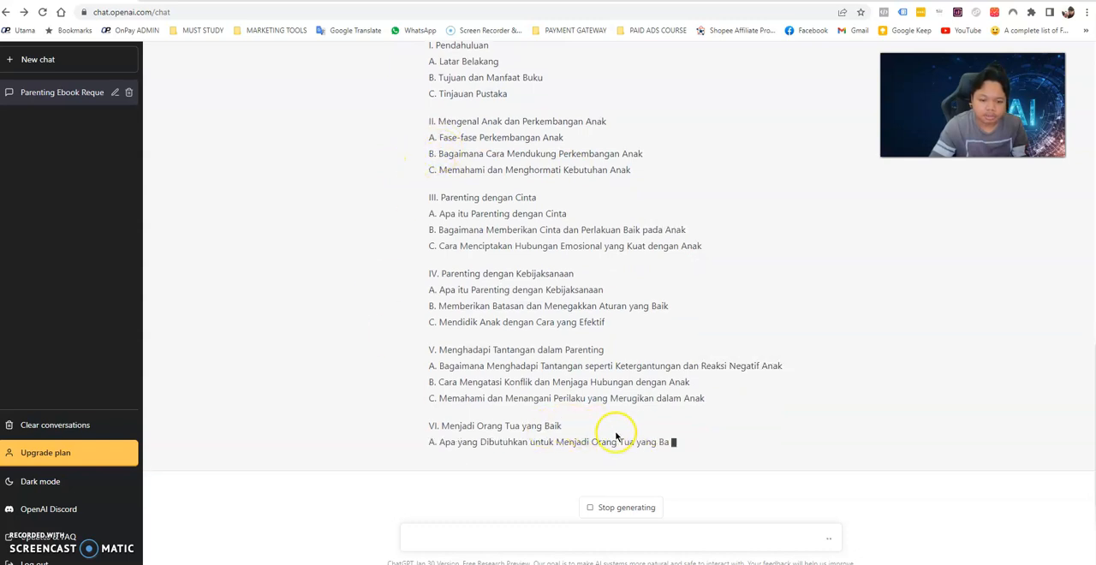
pyautogui.scroll(1, 541, 399)
pyautogui.scroll(-1, 540, 399)
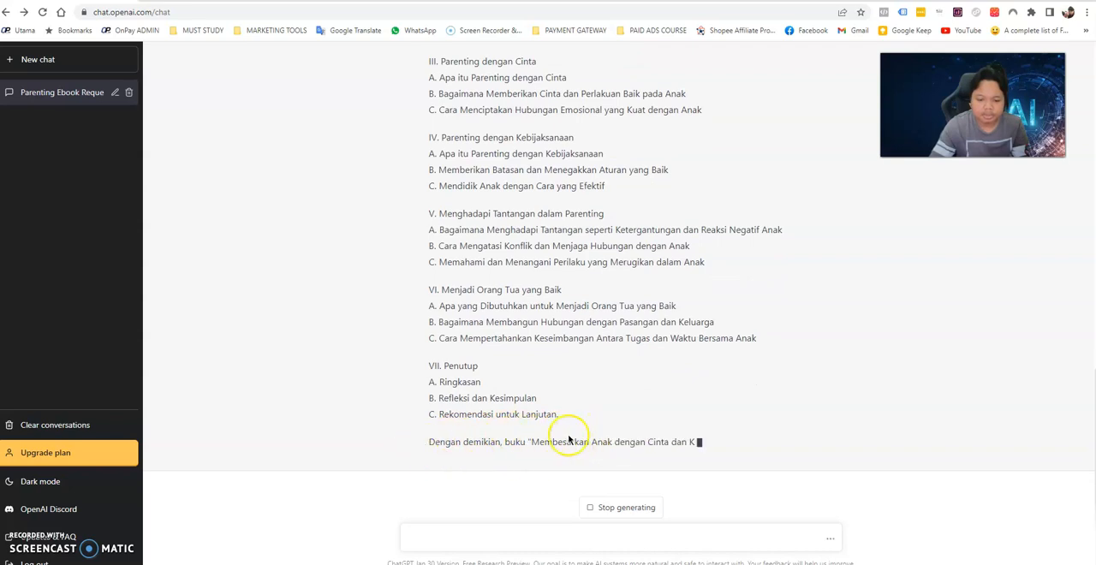
pyautogui.scroll(2, 555, 387)
pyautogui.scroll(5, 555, 387)
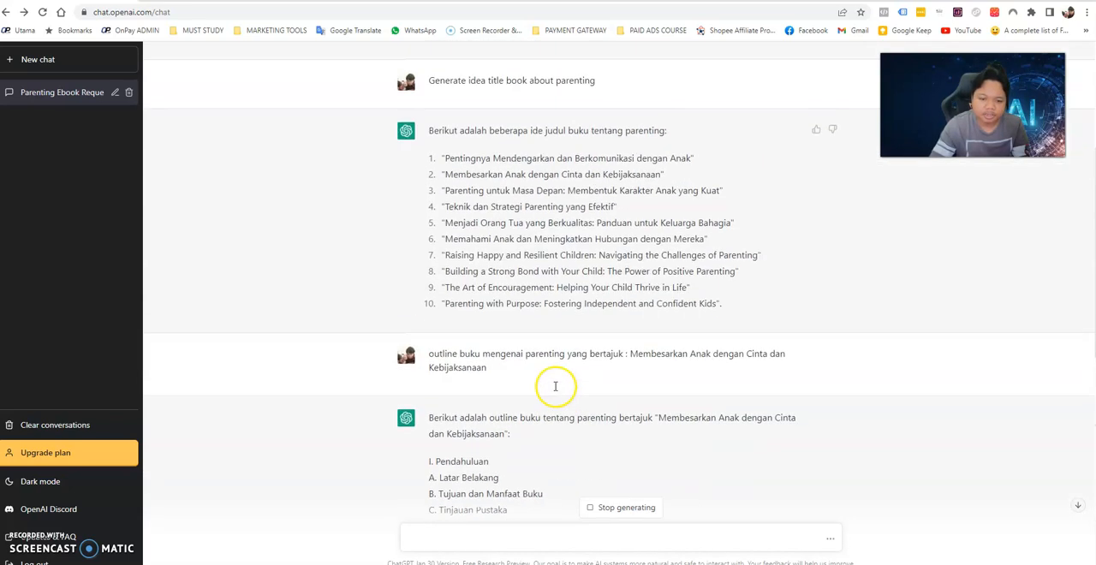
pyautogui.scroll(-4, 558, 453)
pyautogui.scroll(1, 533, 253)
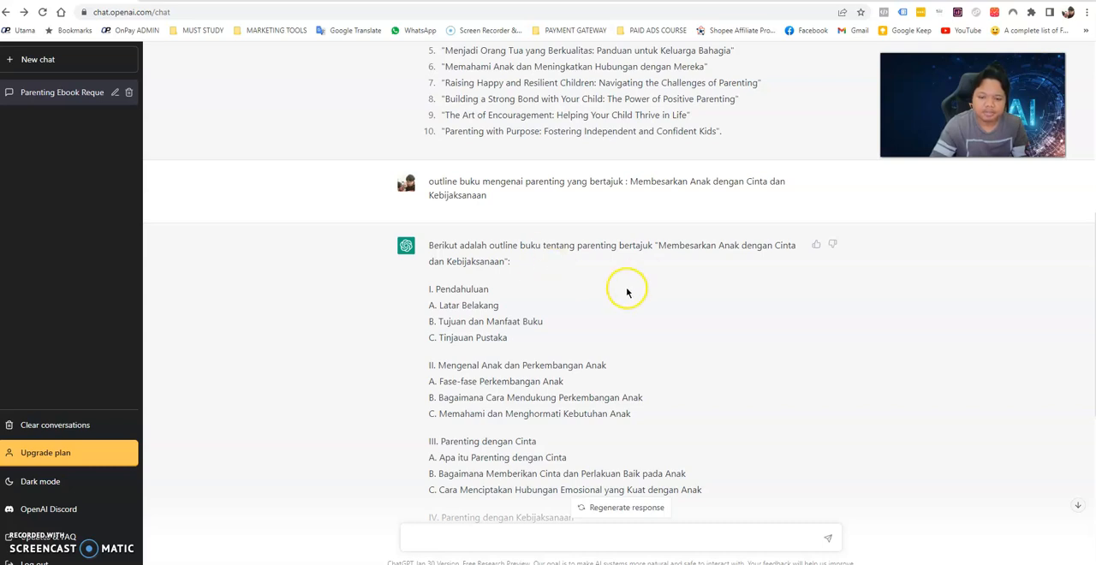
pyautogui.scroll(-2, 525, 291)
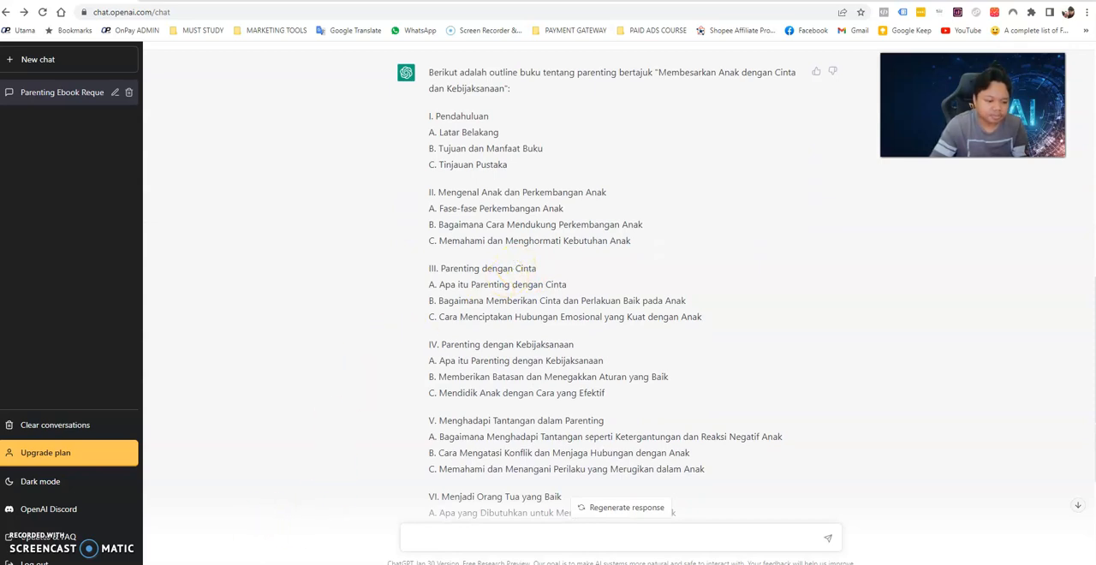
pyautogui.scroll(-3, 611, 484)
pyautogui.scroll(3, 606, 431)
pyautogui.scroll(2, 599, 416)
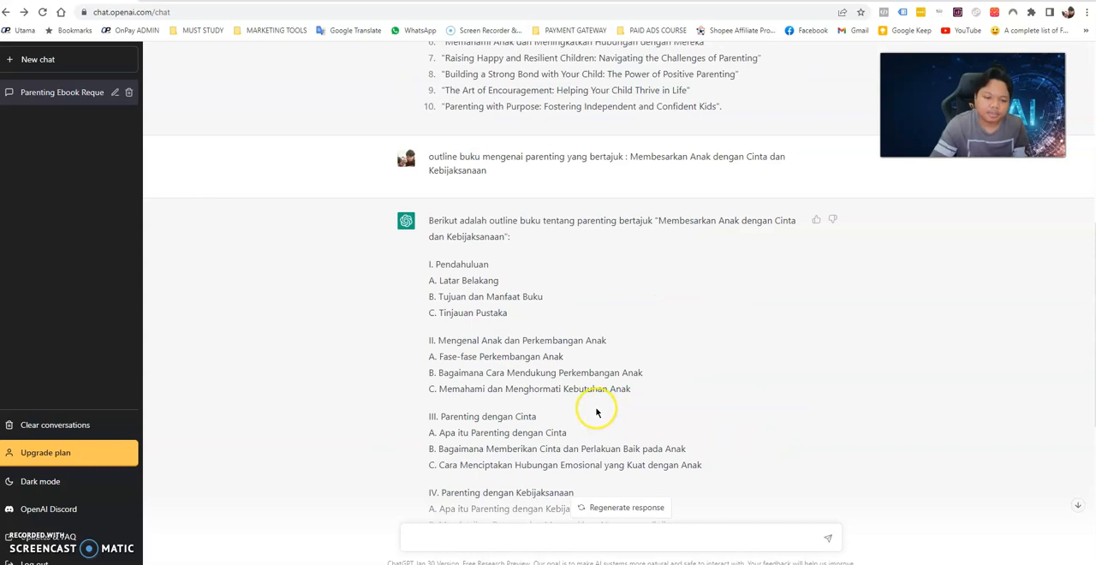
pyautogui.scroll(-2, 530, 394)
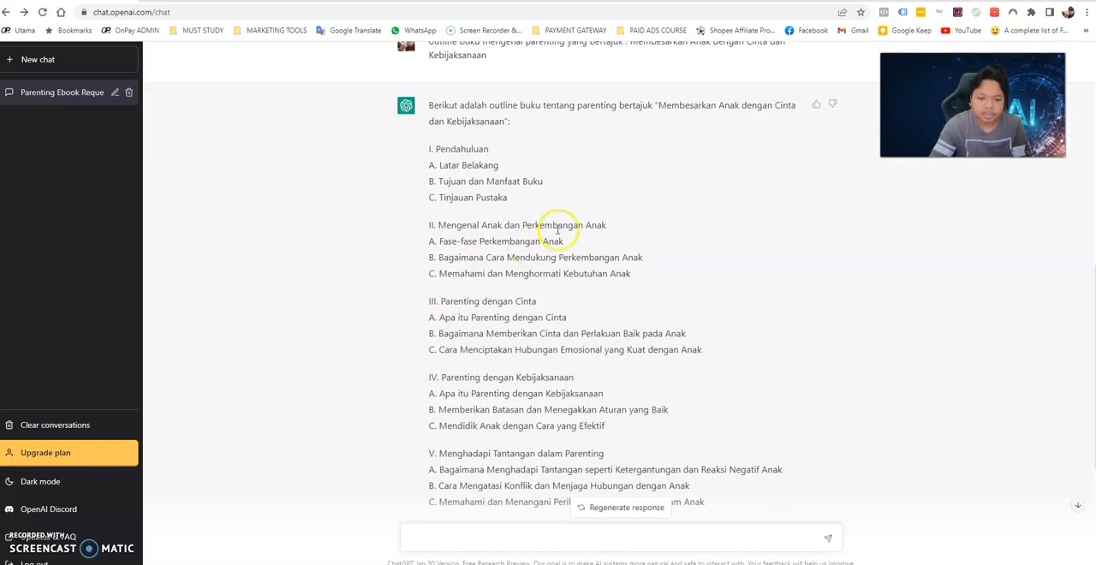
pyautogui.scroll(-1, 481, 214)
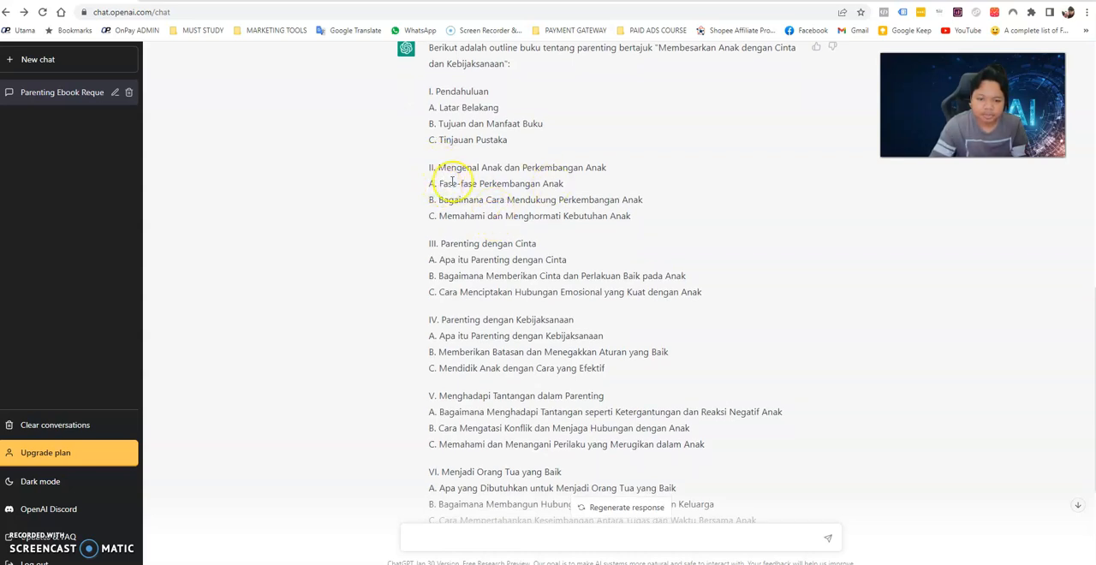
# Send the prompt "Kembangkan topik Mengenal Anak dan Perkembangan Anak dalam bahasa melayu", copying the chapter II heading from the outline.
pyautogui.moveTo(439, 168); pyautogui.dragTo(612, 164)
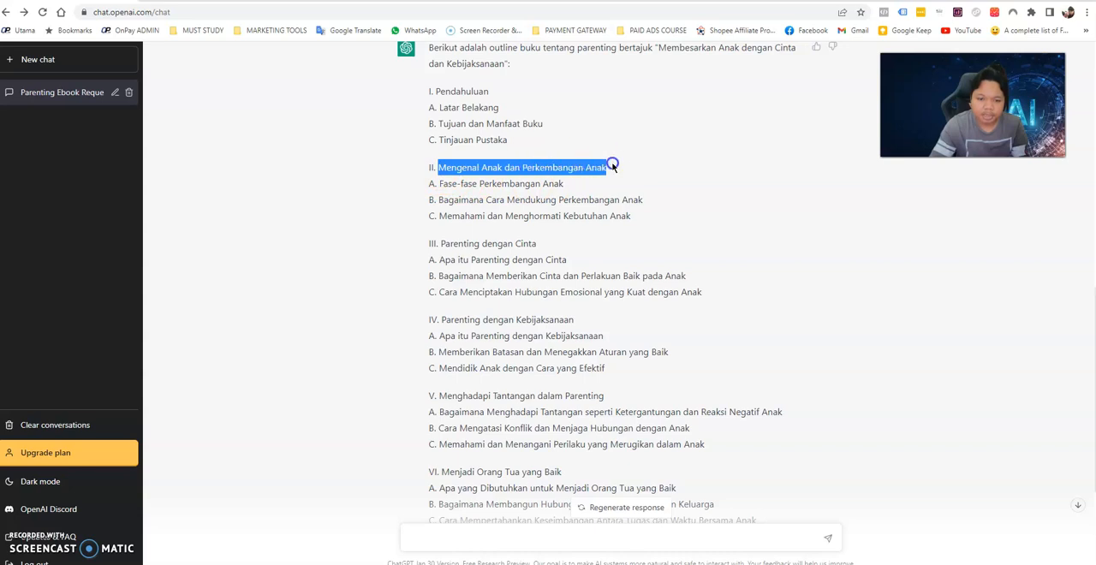
pyautogui.rightClick(570, 165)
pyautogui.click(591, 172)
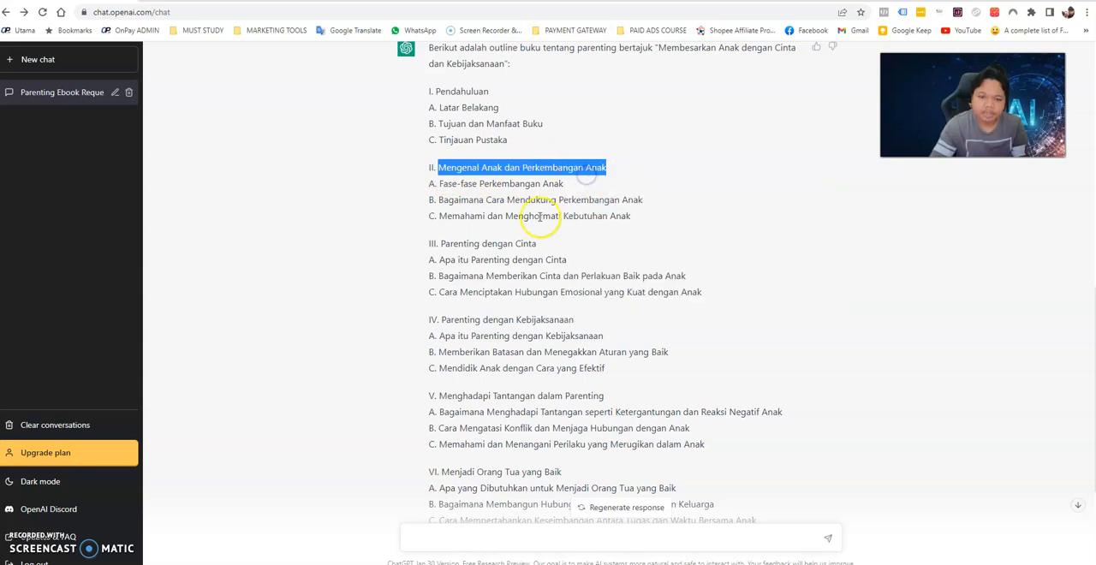
pyautogui.click(480, 534)
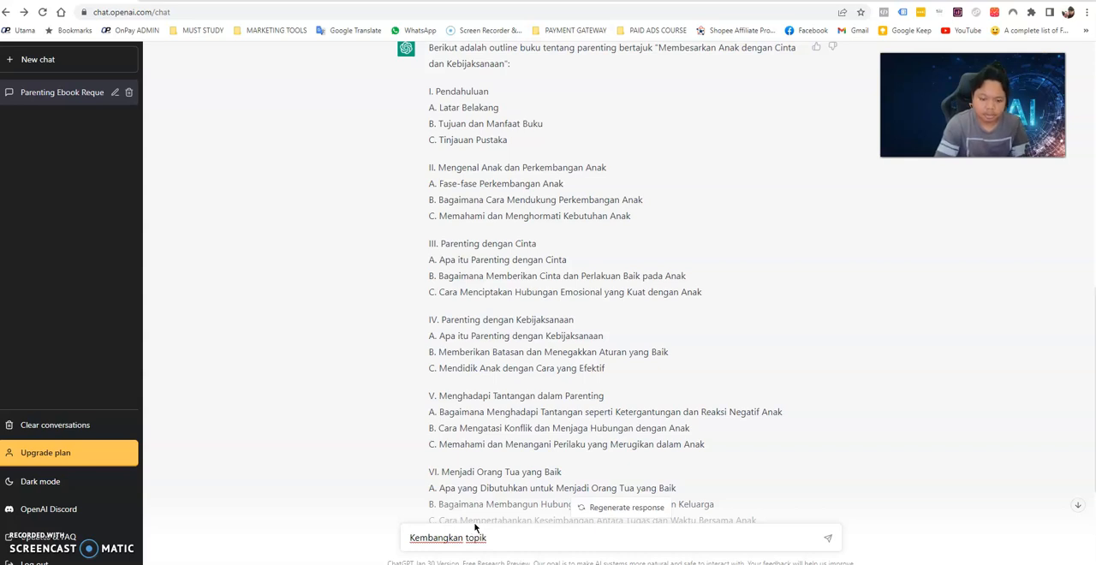
pyautogui.write('Kembangkan topik')
pyautogui.hotkey('ctrl', 'v')
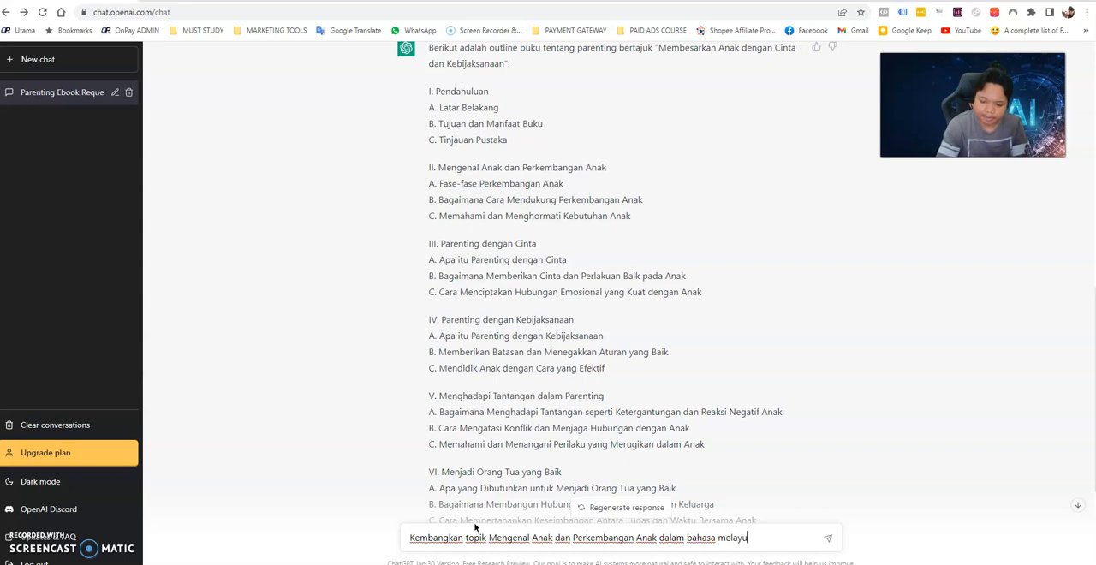
pyautogui.press('Return')
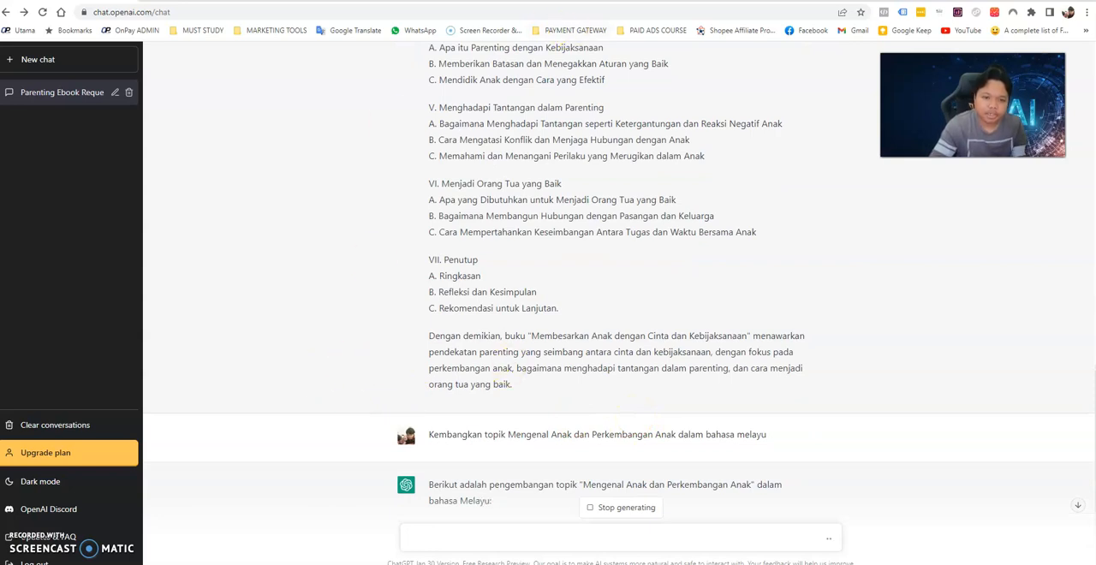
# Search the web for "google doc" in a new browser tab and open the Google Docs home page.
pyautogui.hotkey('ctrl', 't')
pyautogui.write('google o')
pyautogui.press('BackSpace')
pyautogui.write('doc')
pyautogui.press('Return')
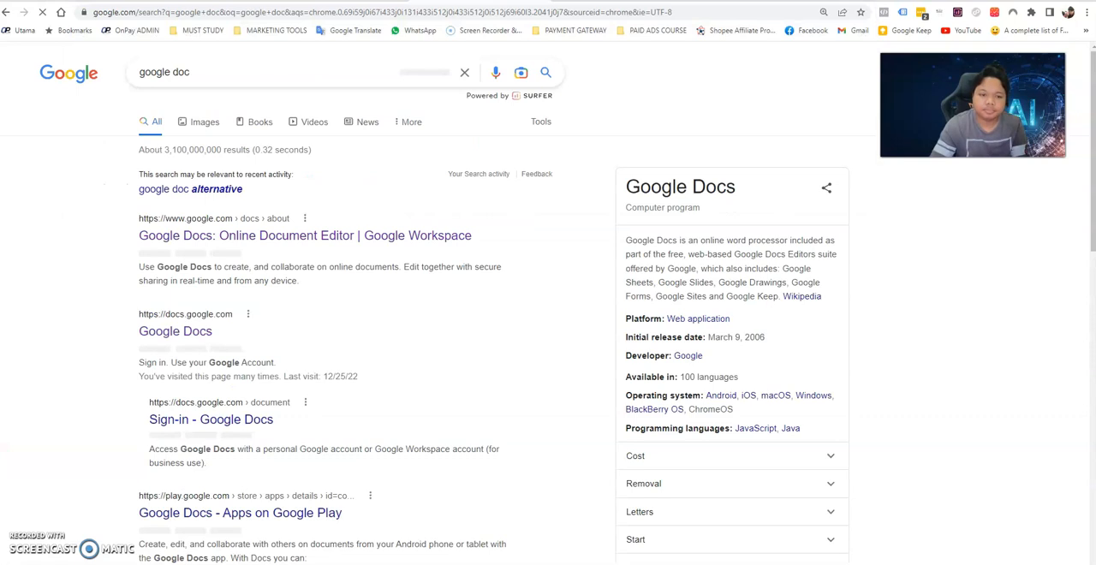
pyautogui.click(171, 336)
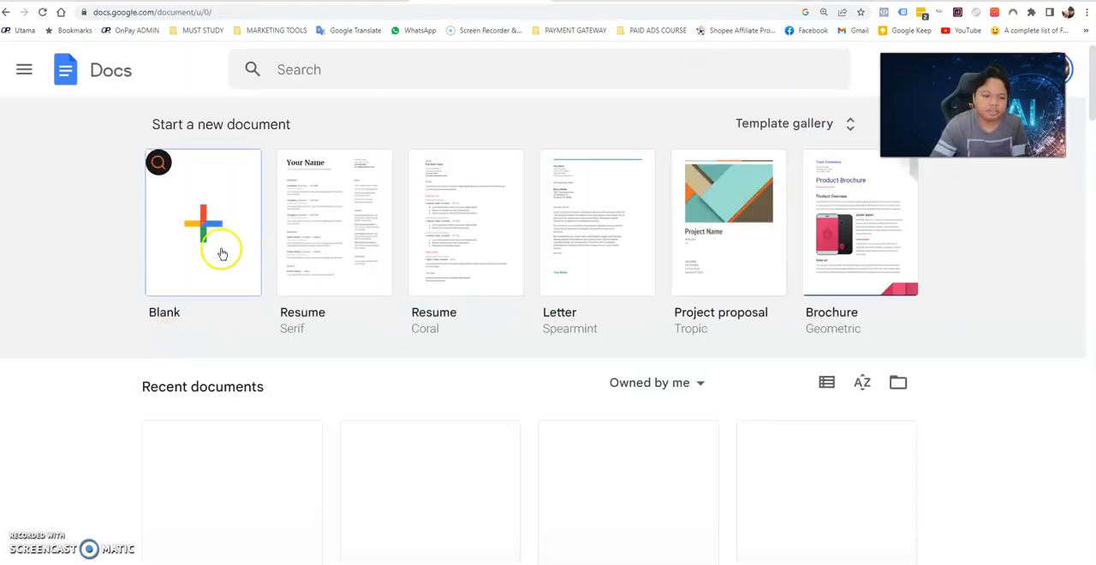
# Create a blank Google Docs document, and return to the ChatGPT conversation to view the expanded chapter topic.
pyautogui.click(220, 252)
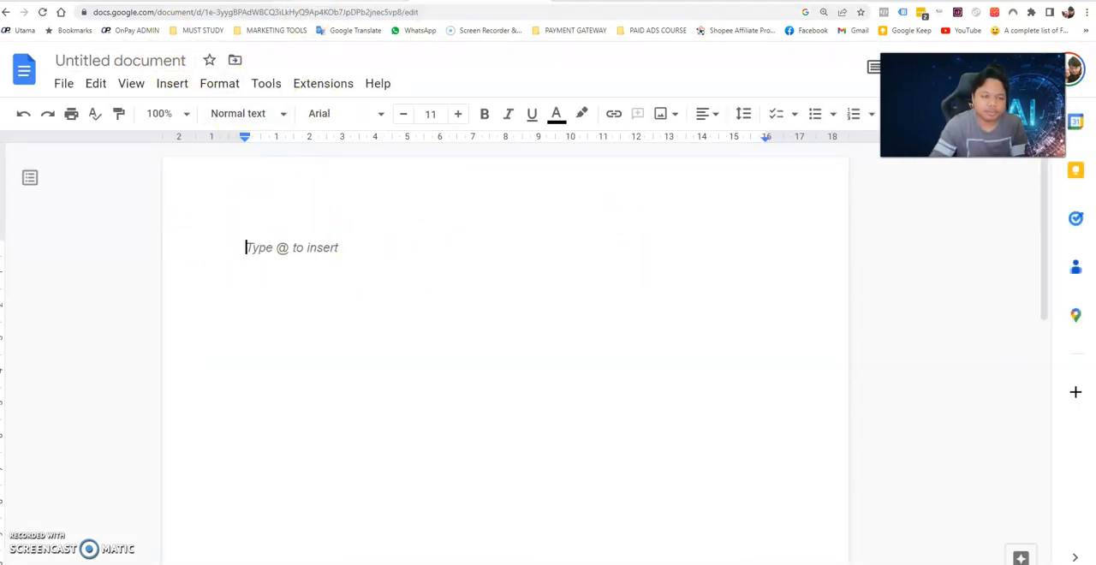
pyautogui.hotkey('ctrl', 'shift', 'Tab')
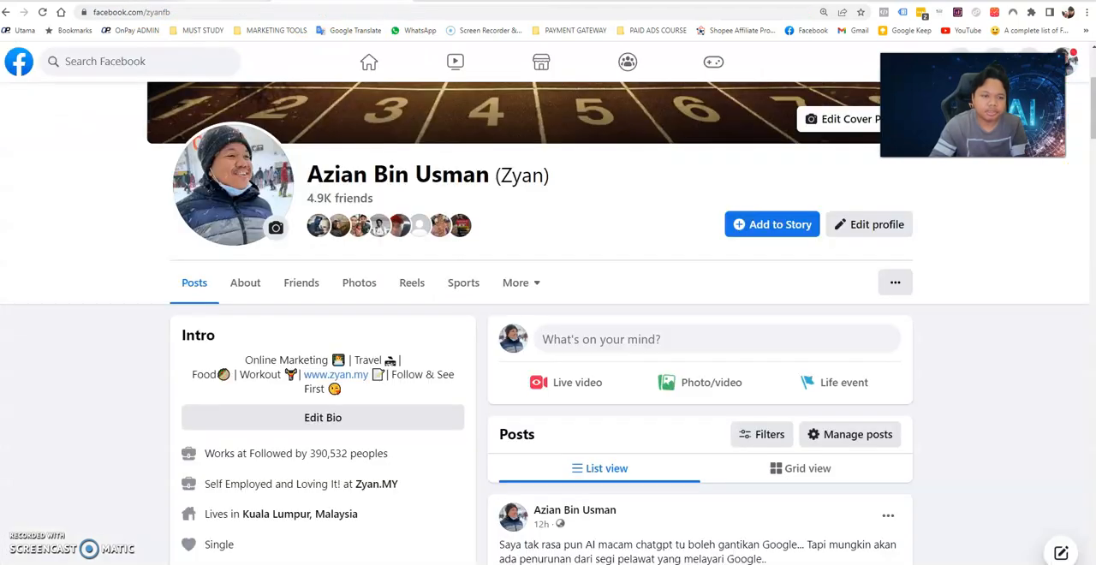
pyautogui.hotkey('ctrl', 'shift', 'Tab')
pyautogui.hotkey('ctrl', 'shift', 'Tab')
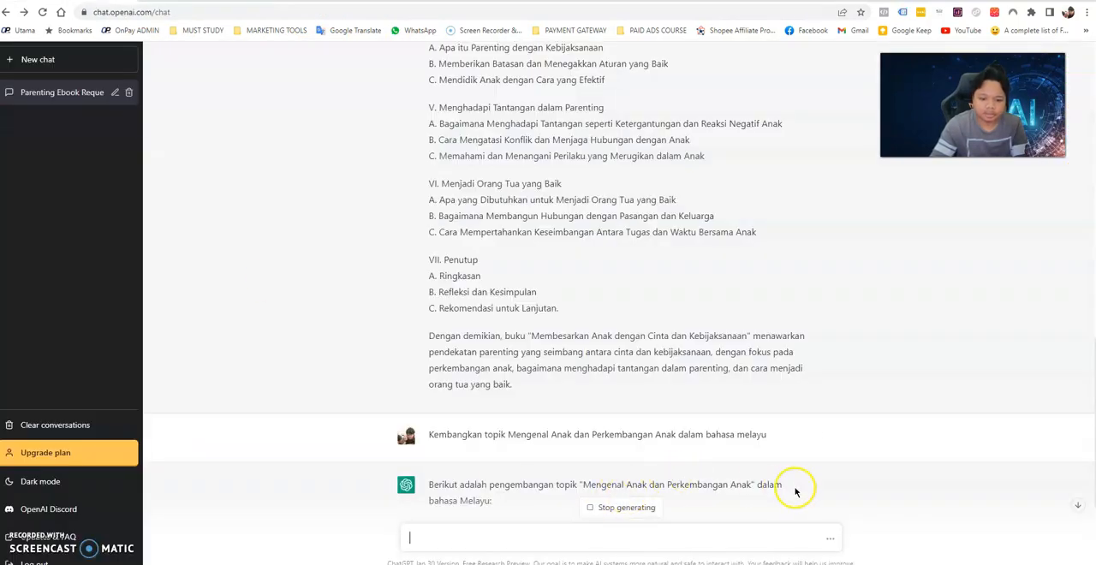
pyautogui.scroll(-3, 713, 432)
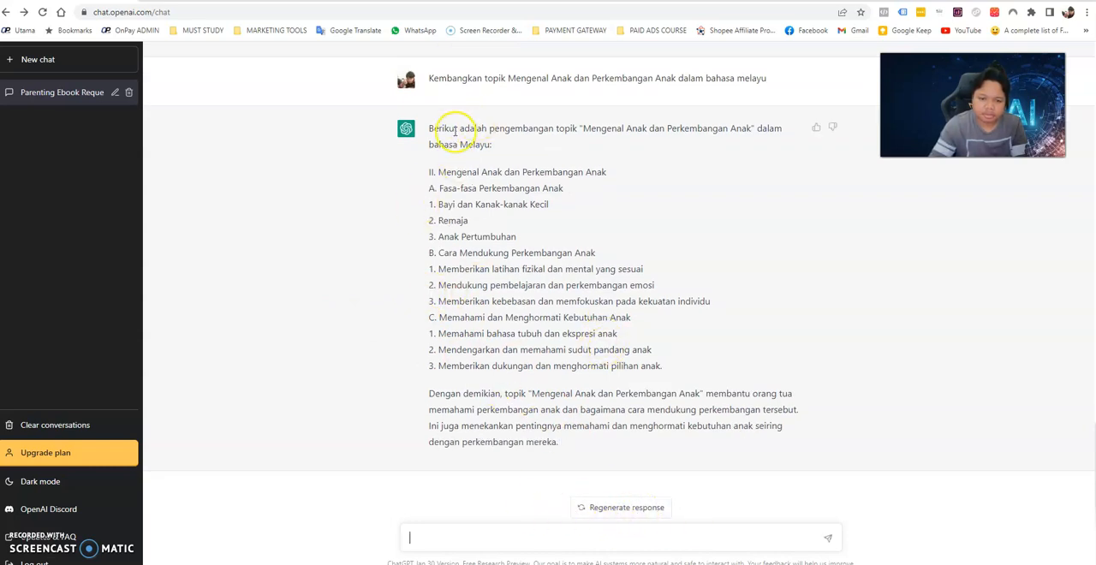
# Send the prompt "Huraikan topik Mengenal Anak dan Perkembangan Anak dalam bahasa melayu sebanyak 3 perenggan", reusing the text of the previous prompt.
pyautogui.moveTo(428, 77); pyautogui.dragTo(757, 68)
pyautogui.rightClick(770, 74)
pyautogui.click(775, 83)
pyautogui.click(532, 543)
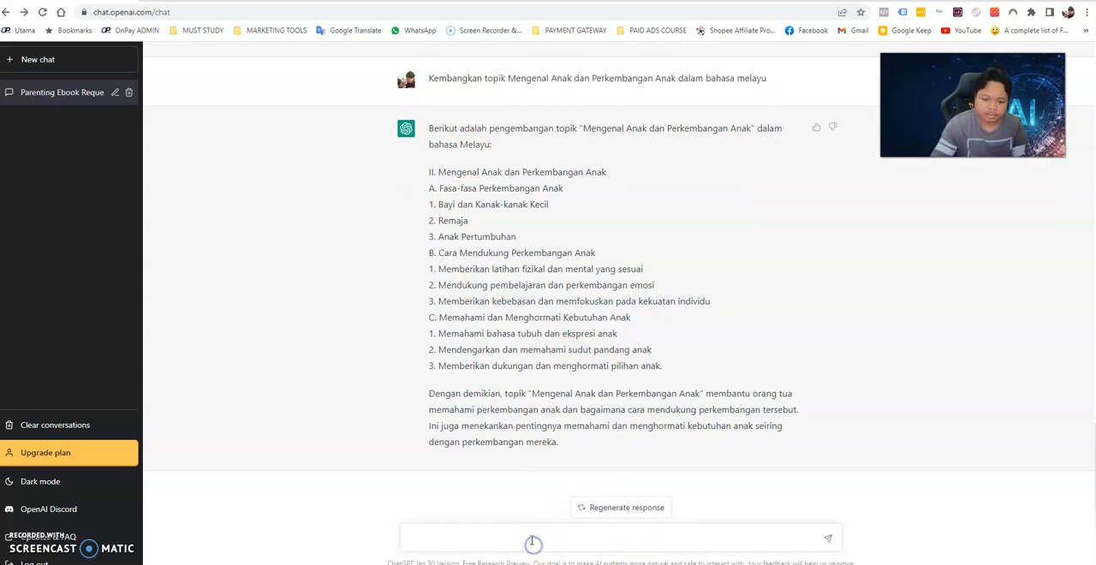
pyautogui.hotkey('ctrl', 'v')
pyautogui.moveTo(463, 539); pyautogui.dragTo(350, 537)
pyautogui.write('Hu')
pyautogui.write('an')
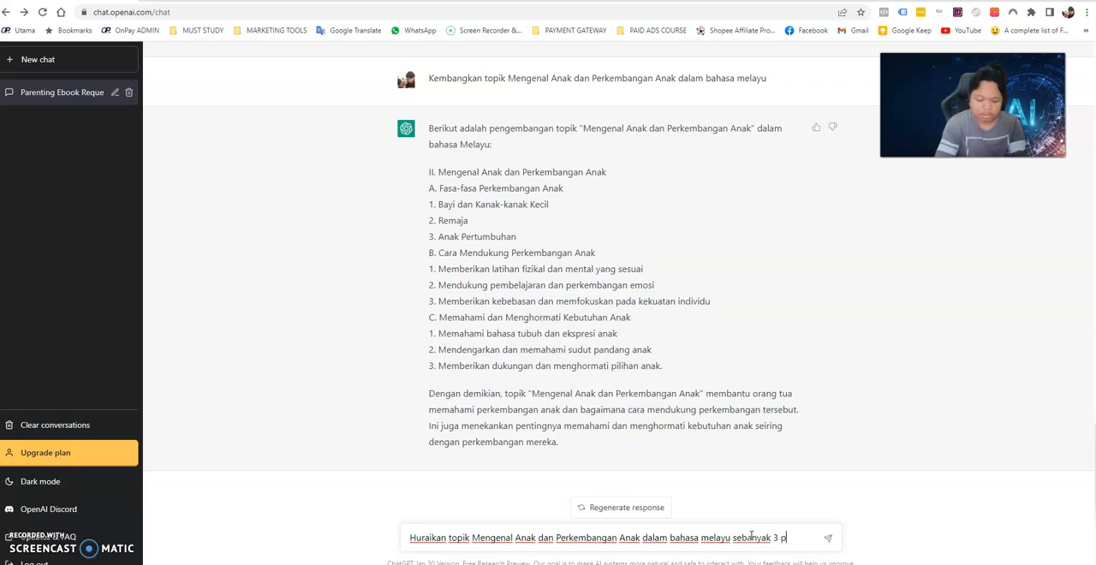
pyautogui.press('Return')
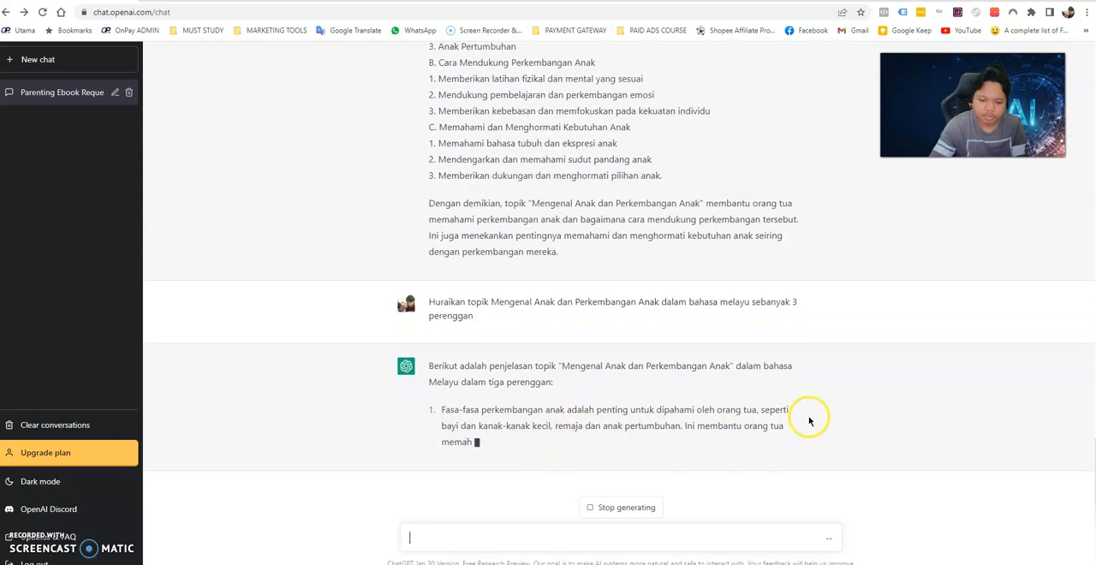
# Copy the book title "Membesarkan Anak dengan Cinta dan Kebijaksanaan" from ChatGPT's outline response into the blank Google Docs document.
pyautogui.scroll(2, 601, 333)
pyautogui.scroll(-2, 602, 334)
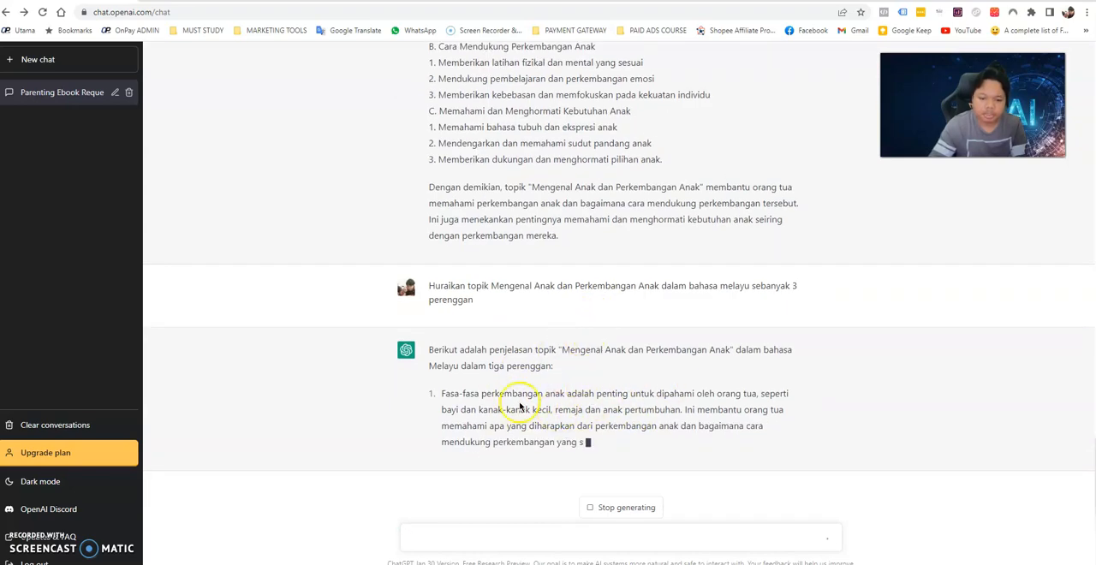
pyautogui.scroll(15, 522, 385)
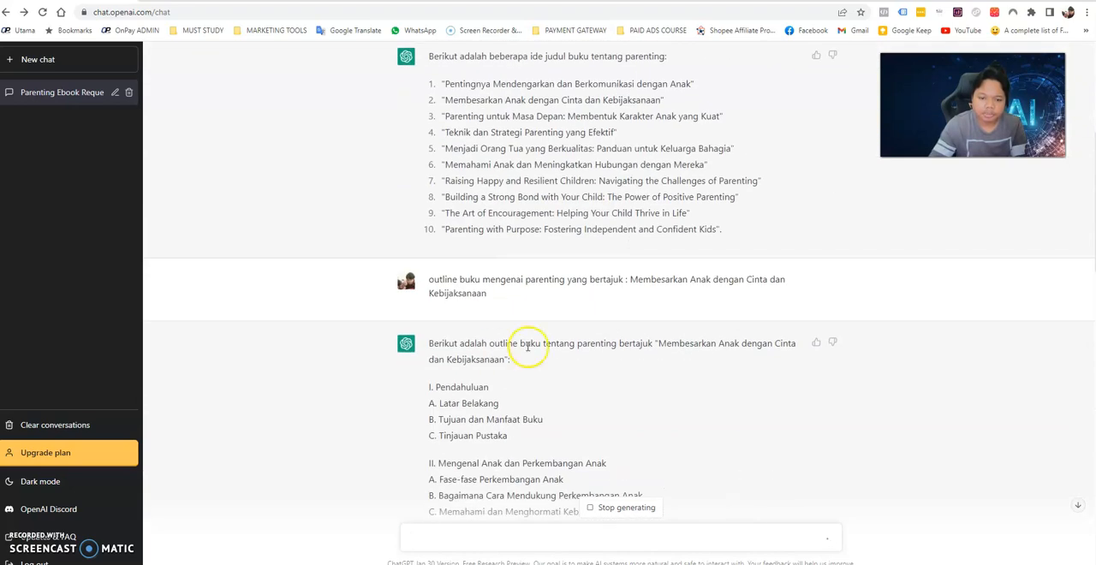
pyautogui.scroll(-1, 557, 300)
pyautogui.moveTo(657, 229); pyautogui.dragTo(672, 244)
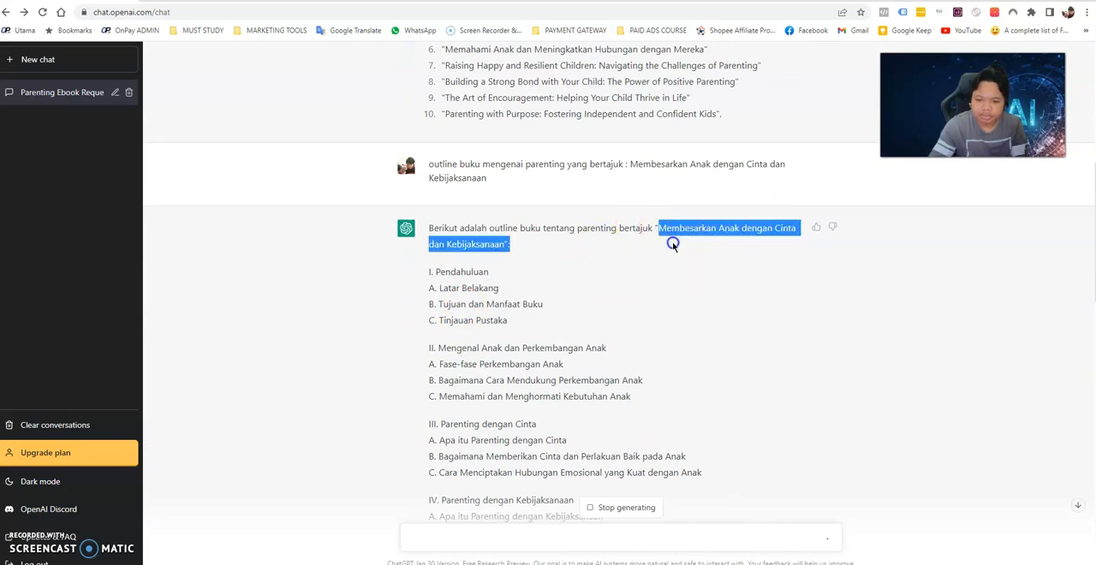
pyautogui.rightClick(494, 246)
pyautogui.click(499, 253)
pyautogui.click(437, 1)
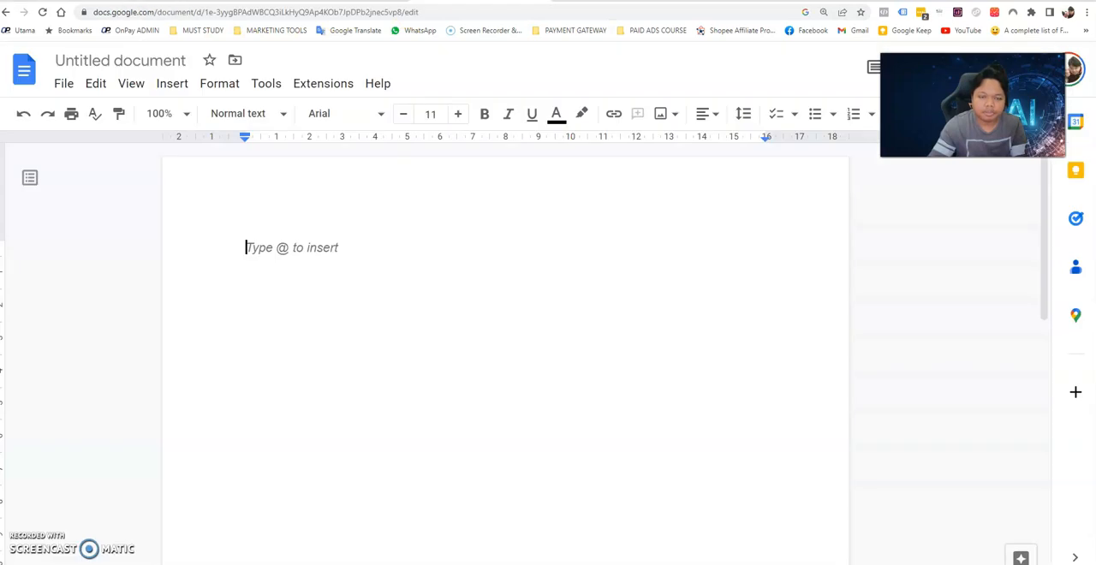
pyautogui.hotkey('ctrl', 'v')
# Center the pasted book title and set its font size to 28.
pyautogui.moveTo(608, 248); pyautogui.dragTo(215, 196)
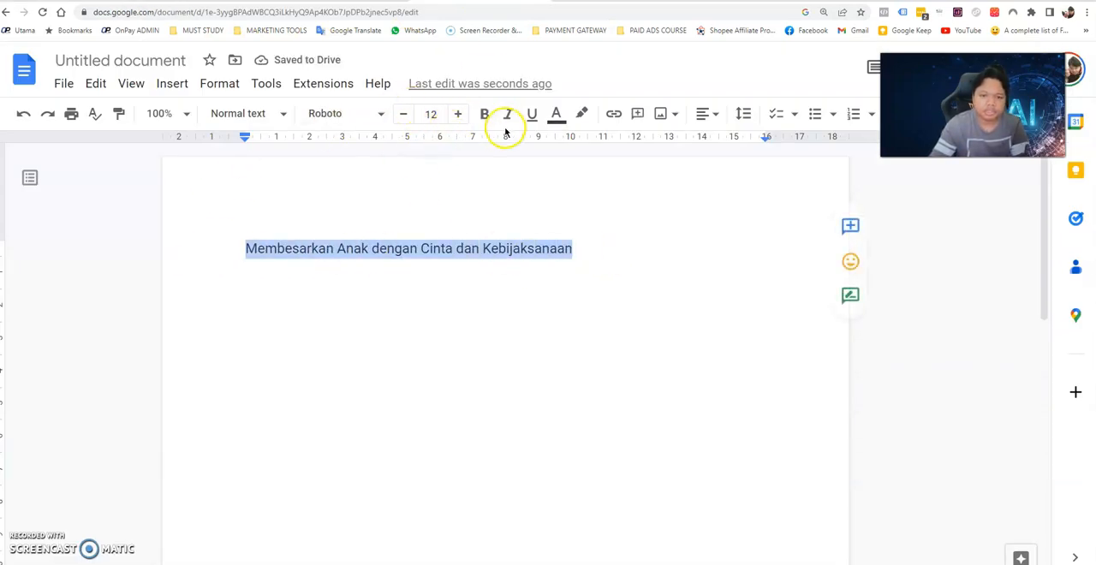
pyautogui.click(701, 114)
pyautogui.click(659, 148)
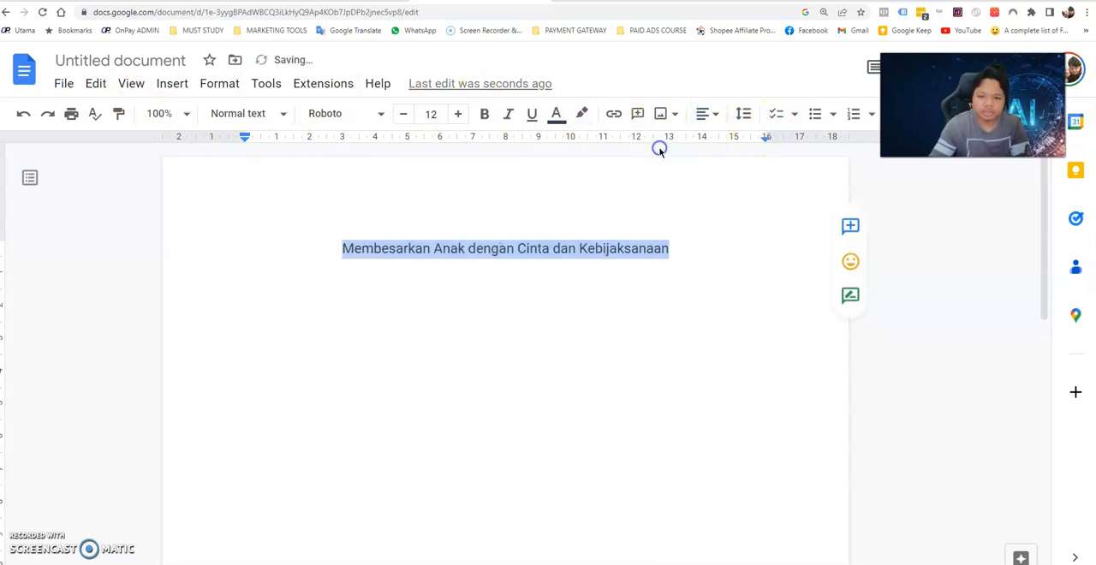
pyautogui.click(460, 114)
pyautogui.click(460, 114)
pyautogui.click(460, 113)
pyautogui.click(459, 113)
pyautogui.click(460, 114)
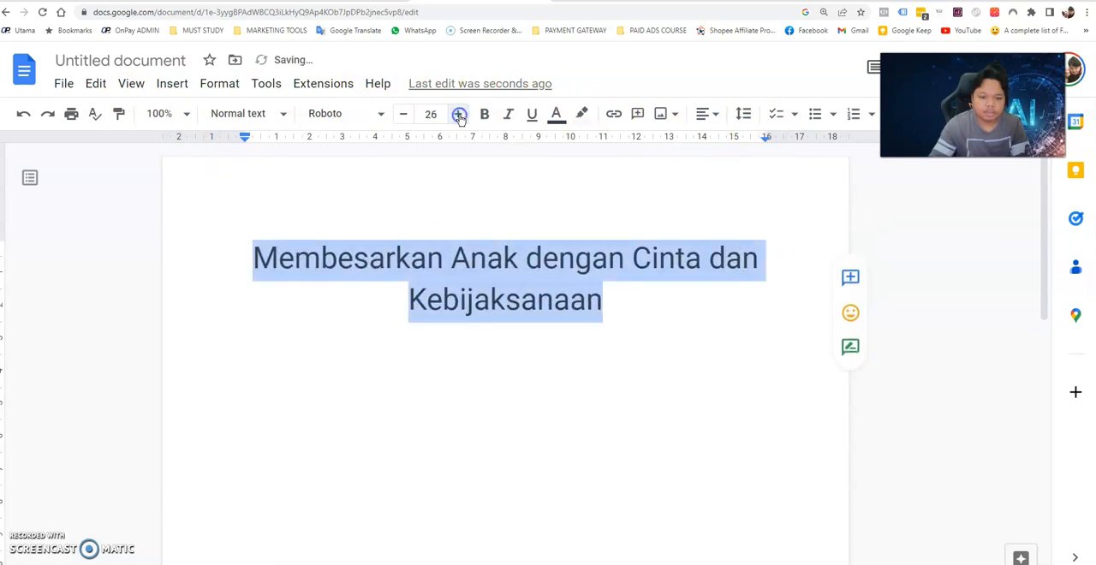
pyautogui.click(460, 114)
pyautogui.click(460, 114)
# Capitalize the words "Dengan" and "Dan" in the book title.
pyautogui.click(612, 323)
pyautogui.click(576, 254)
pyautogui.press('BackSpace')
pyautogui.write('D')
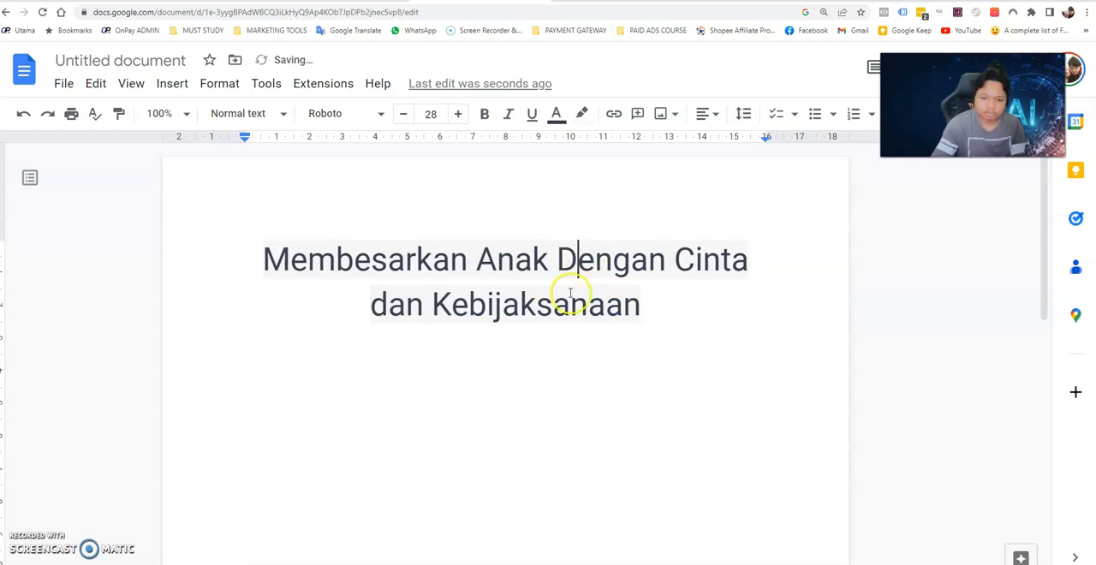
pyautogui.click(390, 304)
pyautogui.press('BackSpace')
pyautogui.write('D')
pyautogui.click(453, 306)
# Make the whole book title bold and put the text cursor at its end.
pyautogui.moveTo(678, 310); pyautogui.dragTo(211, 259)
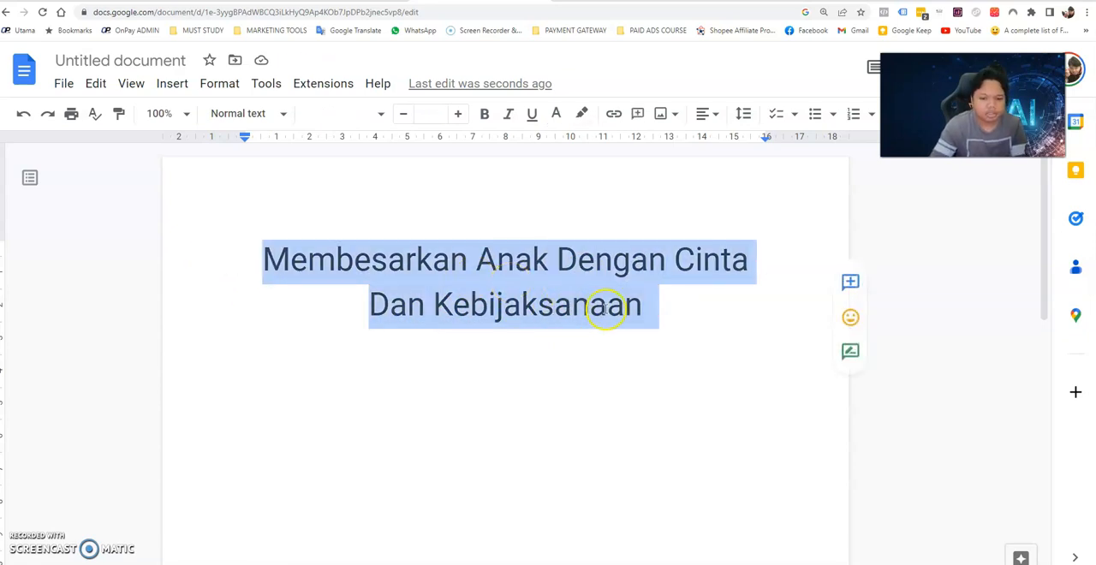
pyautogui.click(660, 310)
pyautogui.moveTo(665, 311); pyautogui.dragTo(226, 268)
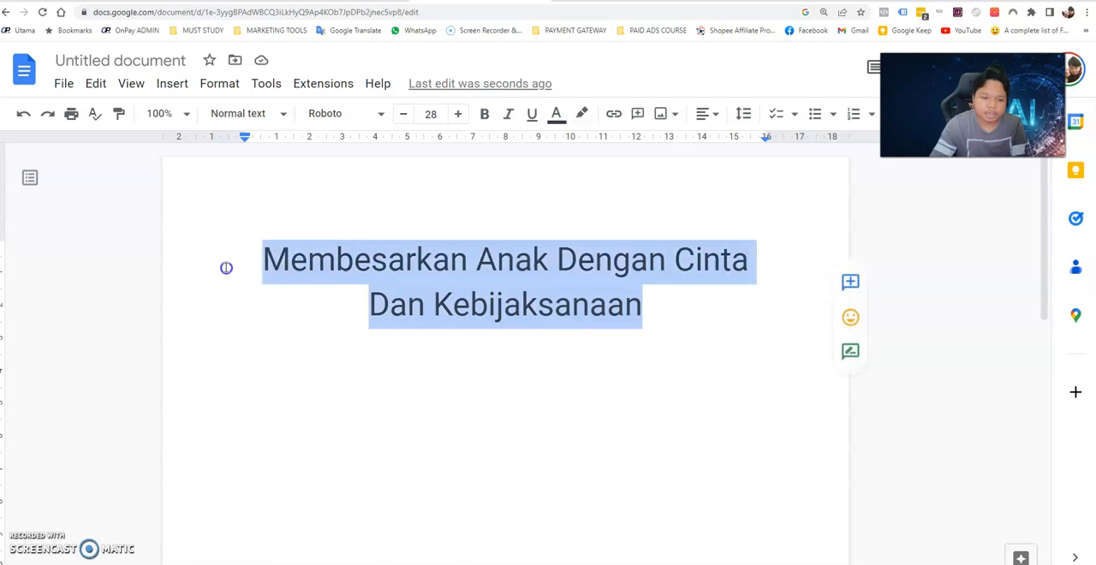
pyautogui.click(643, 304)
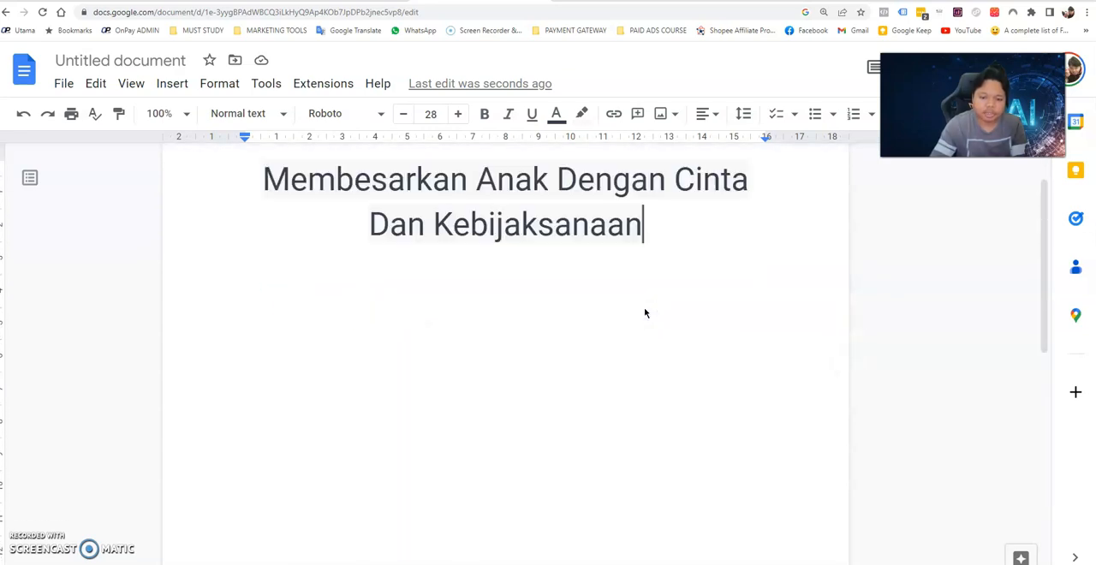
pyautogui.moveTo(657, 293); pyautogui.dragTo(249, 274)
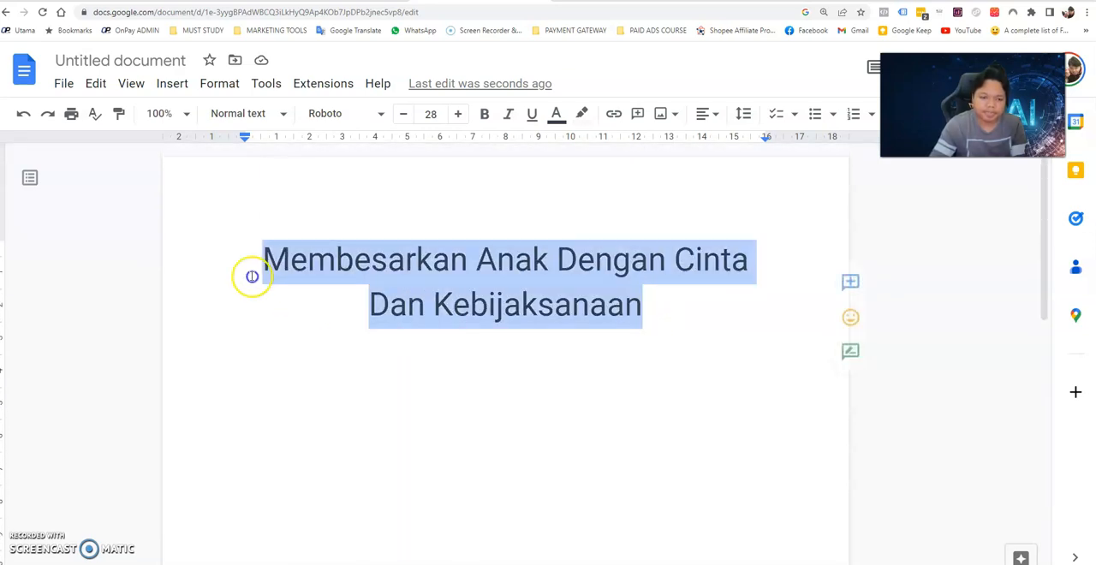
pyautogui.click(485, 113)
pyautogui.click(657, 311)
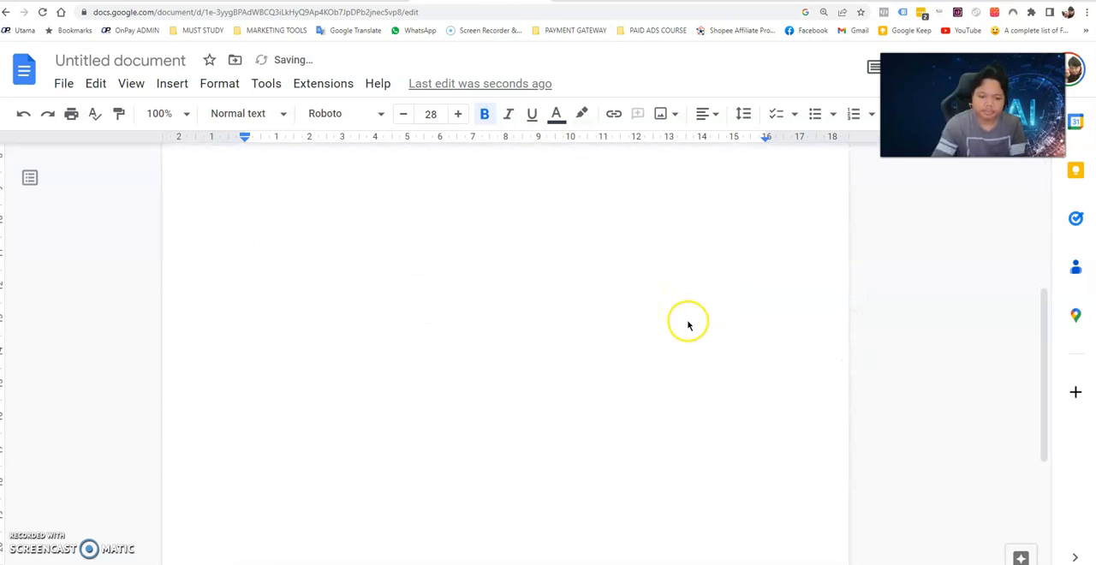
# Switch to ChatGPT and examine the book outline, checking the Pendahuluan subtopics and the remaining chapters.
pyautogui.click(103, 1)
pyautogui.scroll(4, 526, 303)
pyautogui.scroll(-4, 525, 303)
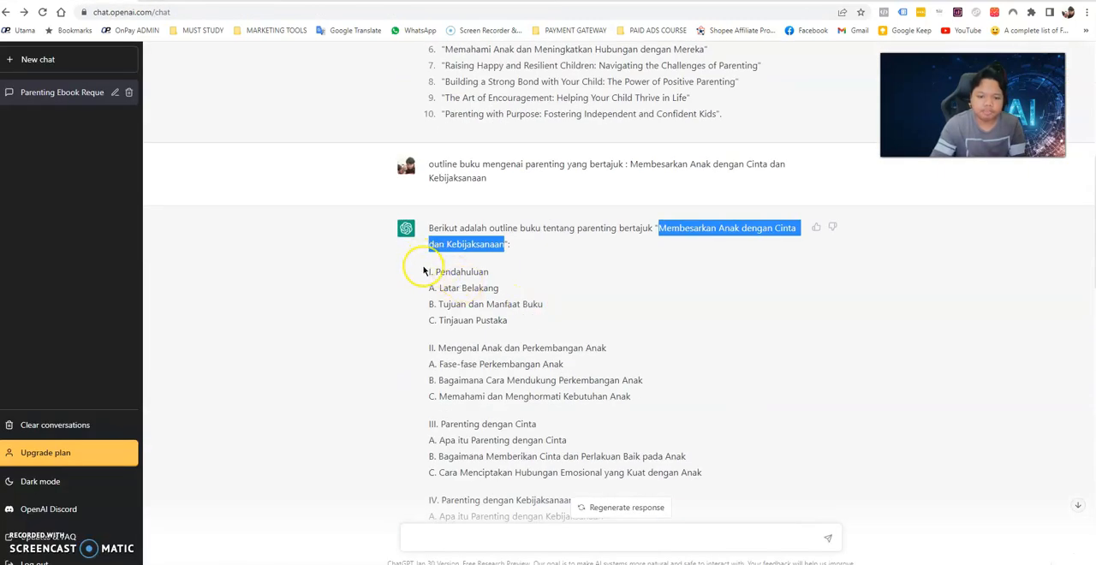
pyautogui.moveTo(438, 289); pyautogui.dragTo(477, 294)
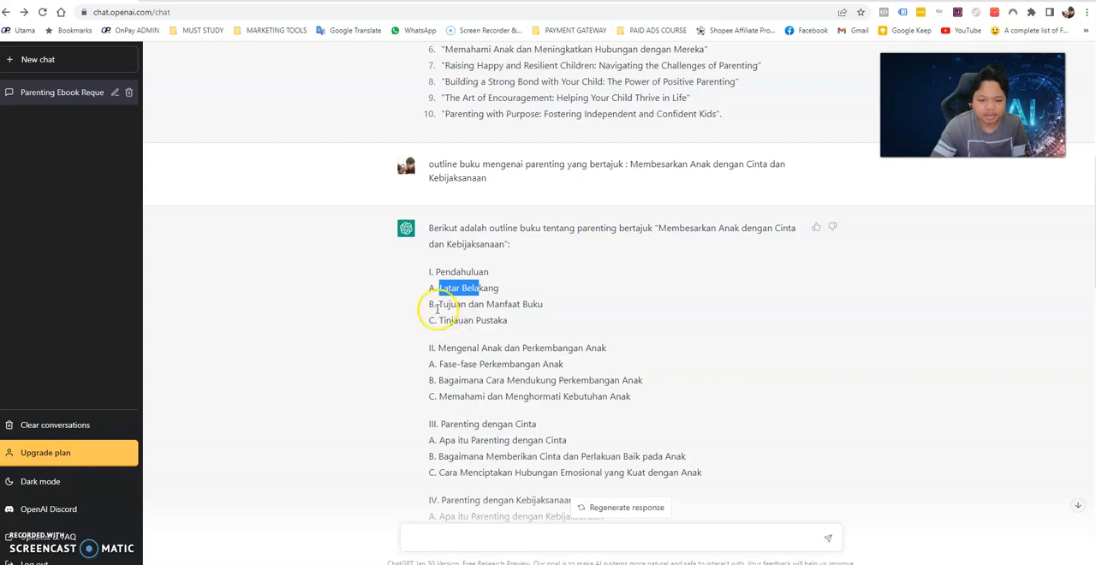
pyautogui.moveTo(440, 304); pyautogui.dragTo(522, 306)
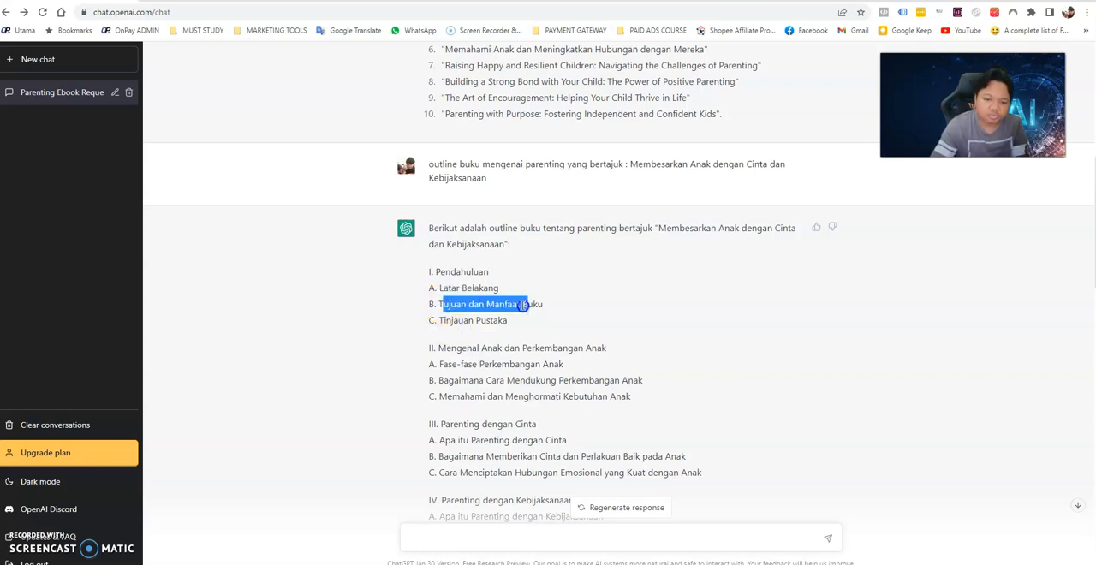
pyautogui.click(433, 304)
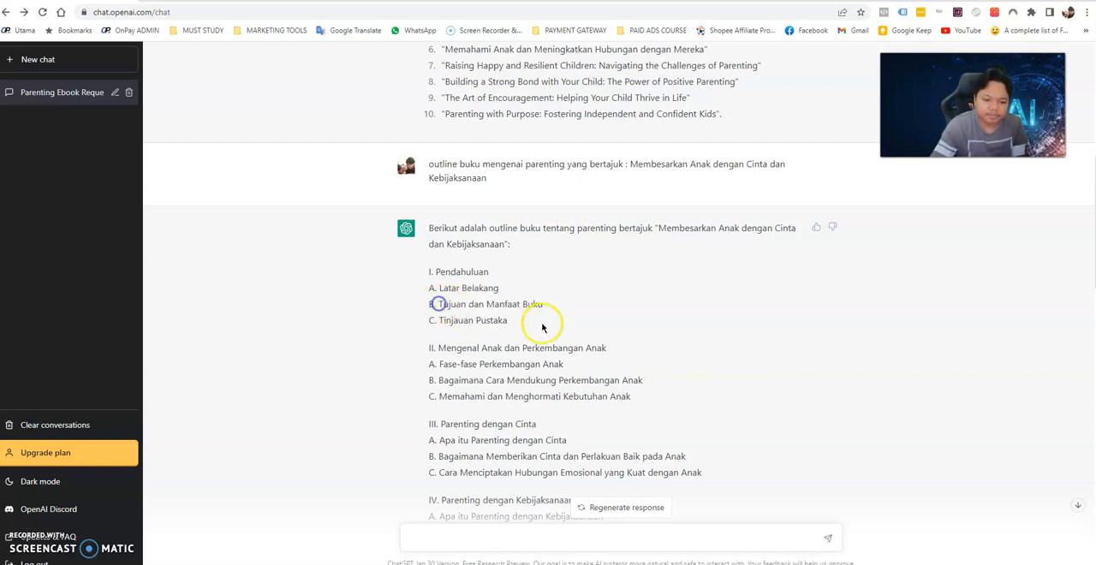
pyautogui.moveTo(501, 320); pyautogui.dragTo(413, 316)
pyautogui.click(471, 316)
pyautogui.scroll(-3, 533, 325)
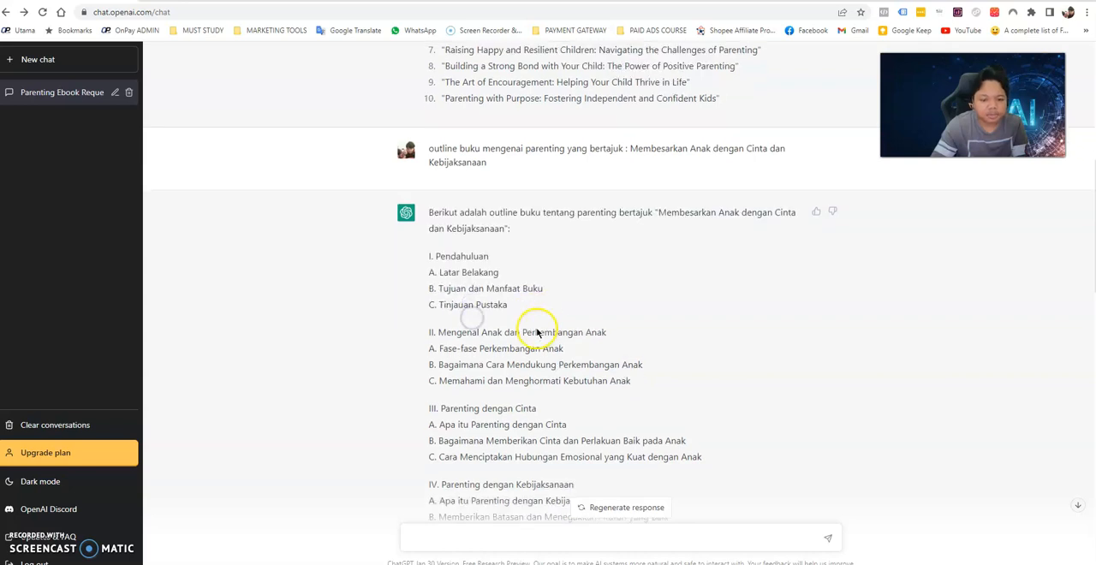
pyautogui.scroll(-5, 514, 260)
pyautogui.scroll(3, 531, 249)
pyautogui.scroll(-3, 543, 238)
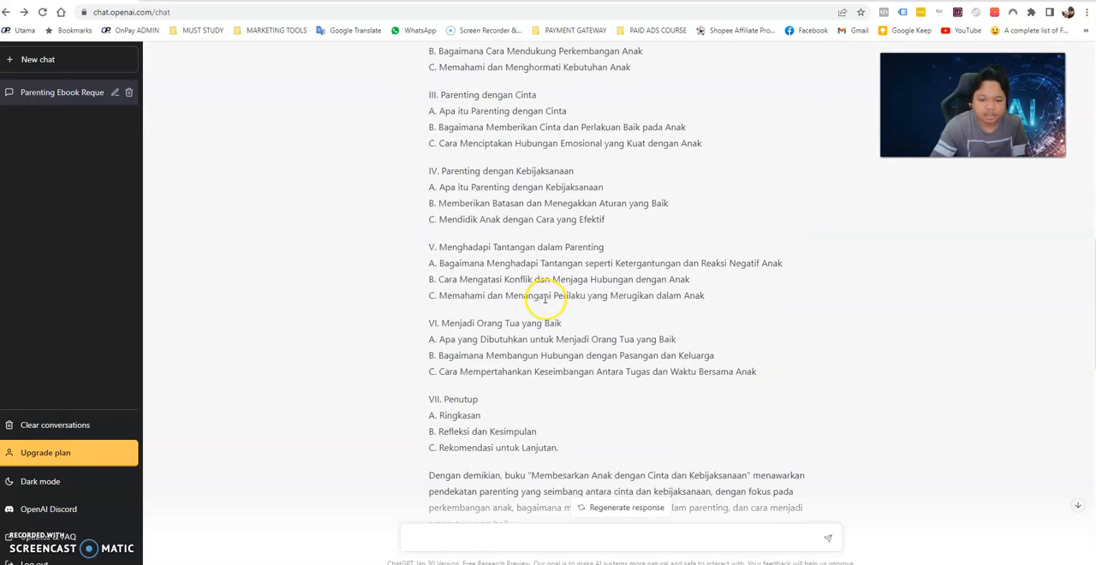
pyautogui.scroll(6, 480, 250)
# Copy the chapter II heading "Mengenal Anak dan Perkembangan Anak" from the outline and switch back to the Google Docs document.
pyautogui.moveTo(438, 233); pyautogui.dragTo(633, 237)
pyautogui.rightClick(637, 234)
pyautogui.click(601, 246)
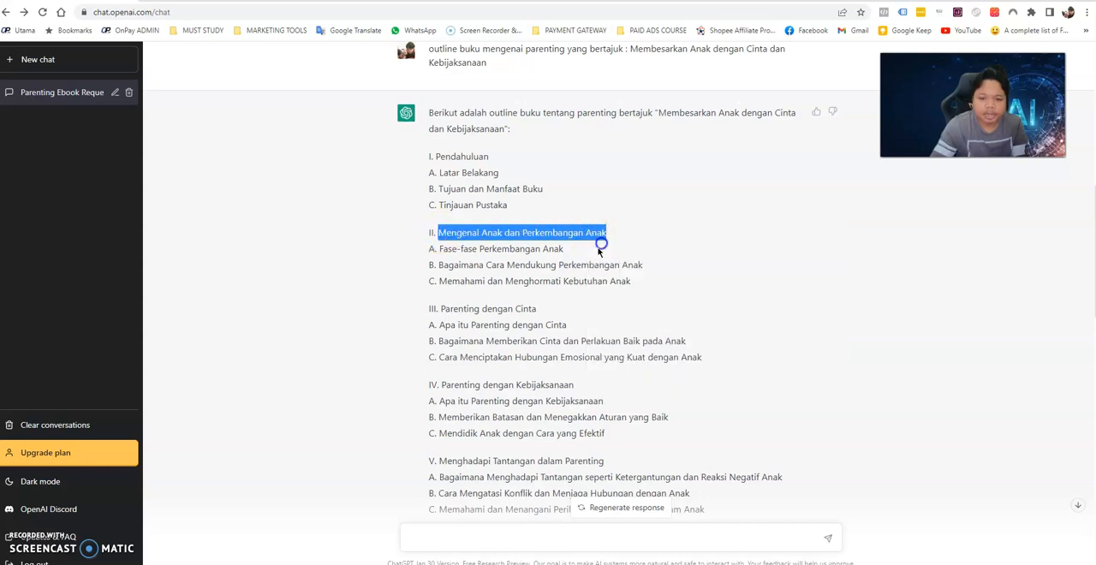
pyautogui.click(458, 5)
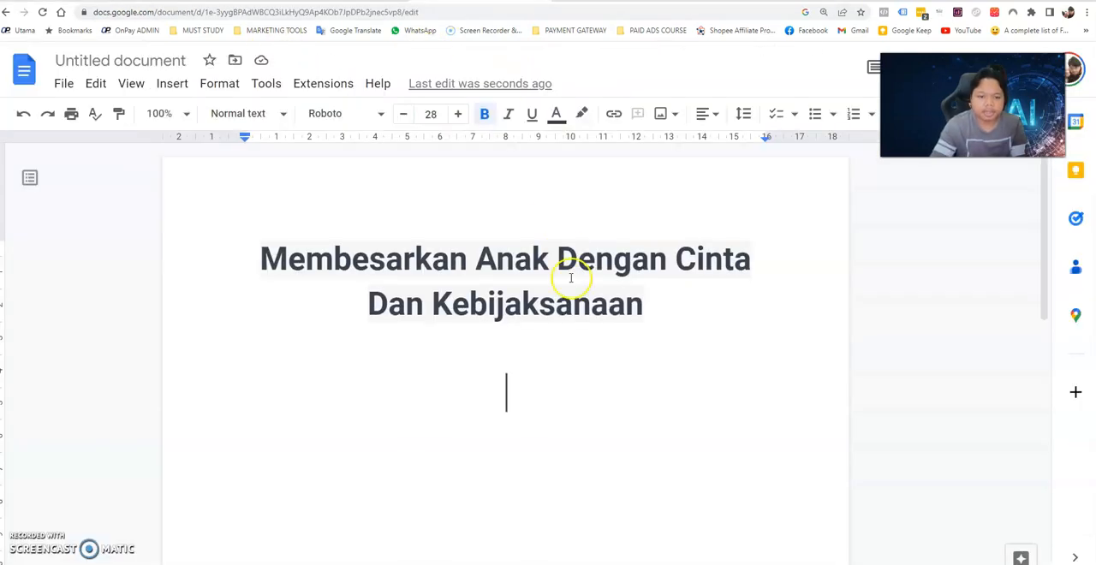
# Add the lines "Pendahuluan" and "Latar Belakang Anda" below the book title, separated by a blank line.
pyautogui.scroll(-2, 582, 300)
pyautogui.write('pendahuluan')
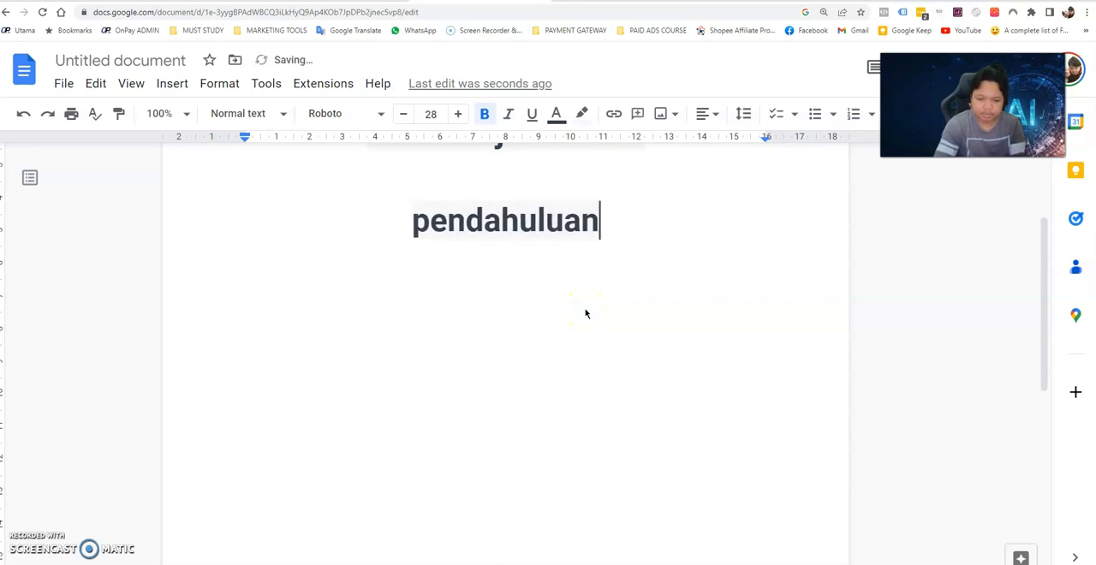
pyautogui.press('Return')
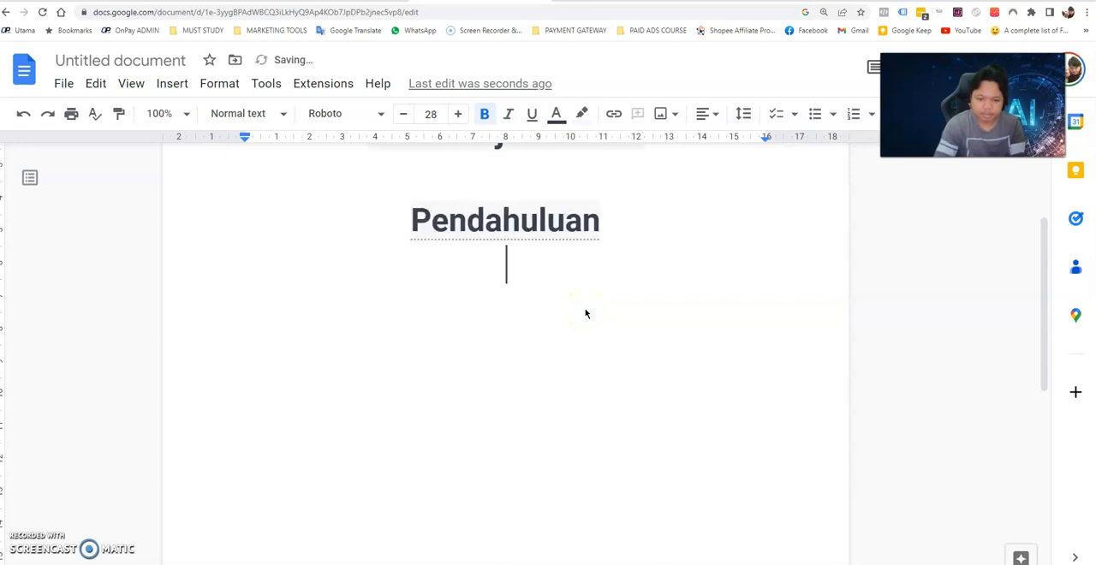
pyautogui.write('Latar ')
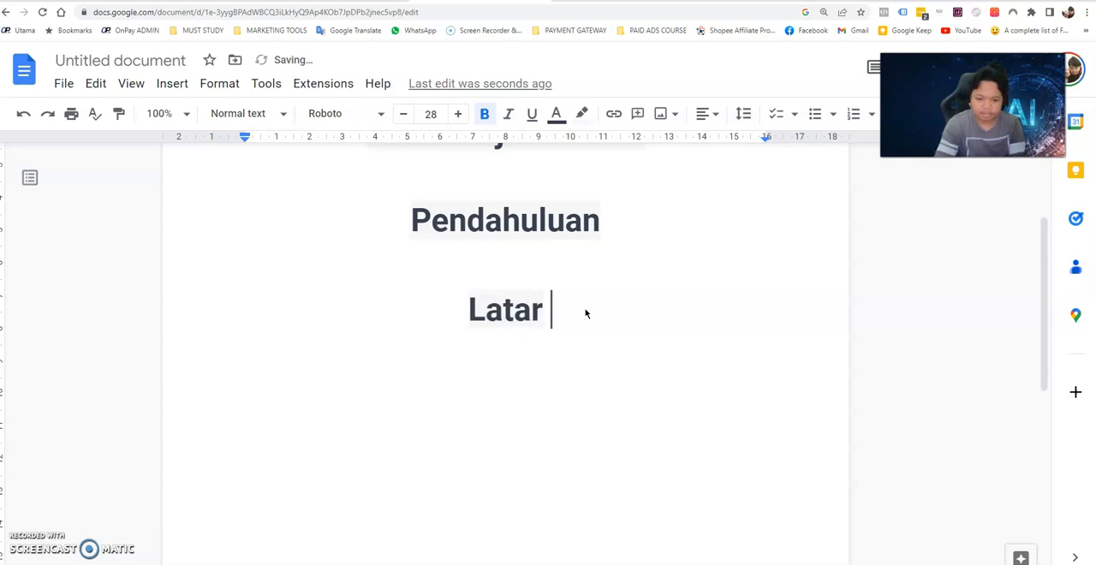
pyautogui.write('Belakang ANda')
pyautogui.press('BackSpace')
pyautogui.press('BackSpace')
pyautogui.press('BackSpace')
pyautogui.write('nda')
# Add blank lines down to a new page and paste the heading "Mengenal Anak dan Perkembangan Anak" there.
pyautogui.press('Return')
pyautogui.press('Return')
pyautogui.press('Return')
pyautogui.press('Return')
pyautogui.press('Return')
pyautogui.press('Return')
pyautogui.press('Return')
pyautogui.press('Return')
pyautogui.scroll(-3, 585, 308)
pyautogui.press('Return')
pyautogui.press('Return')
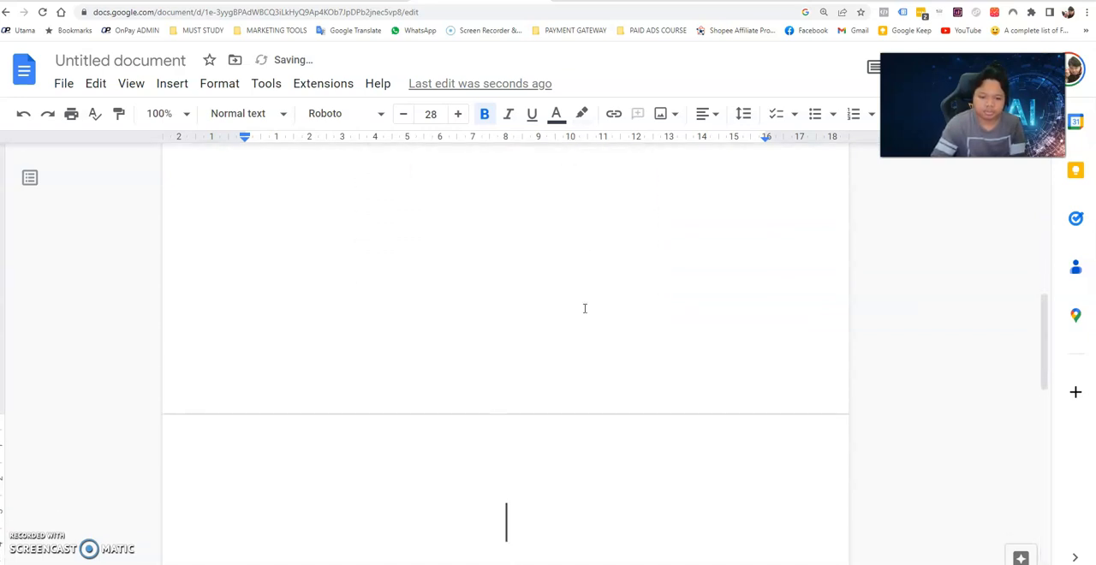
pyautogui.hotkey('ctrl', '-')
pyautogui.hotkey('ctrl', '-')
pyautogui.hotkey('ctrl', '-')
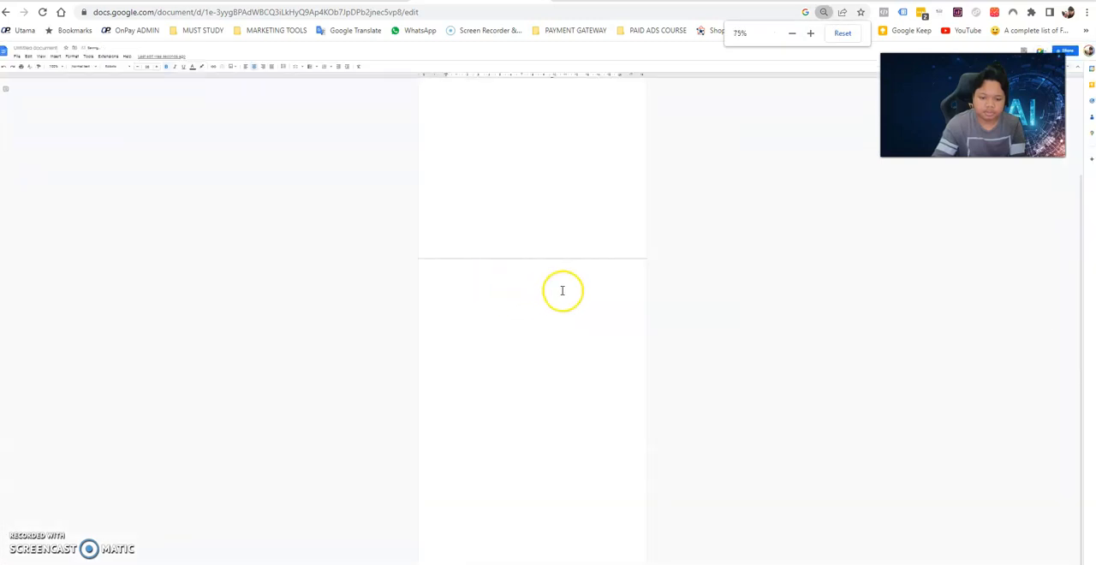
pyautogui.scroll(-1, 553, 368)
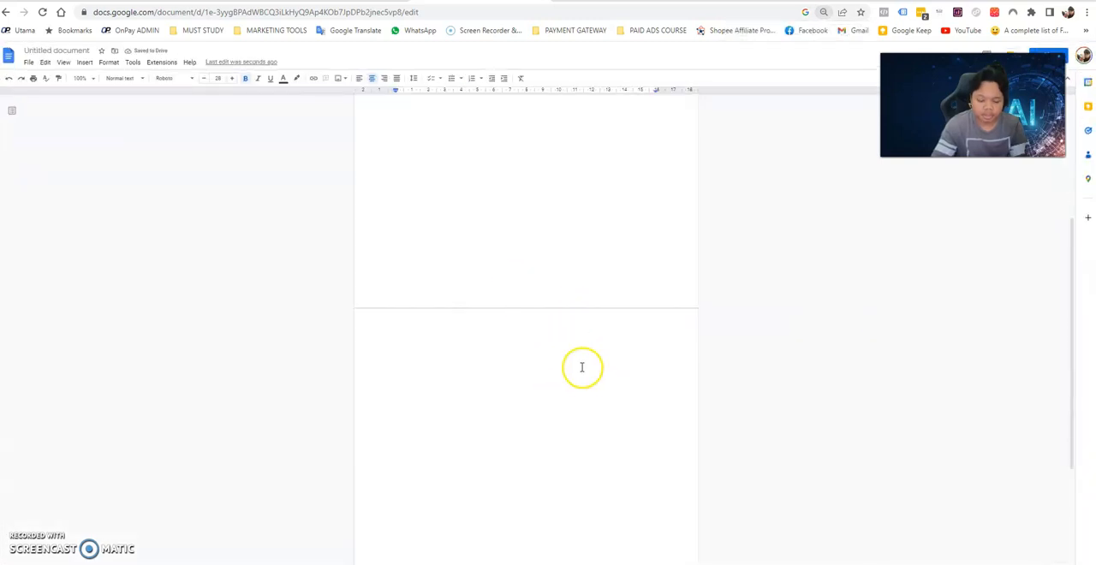
pyautogui.hotkey('ctrl', 'v')
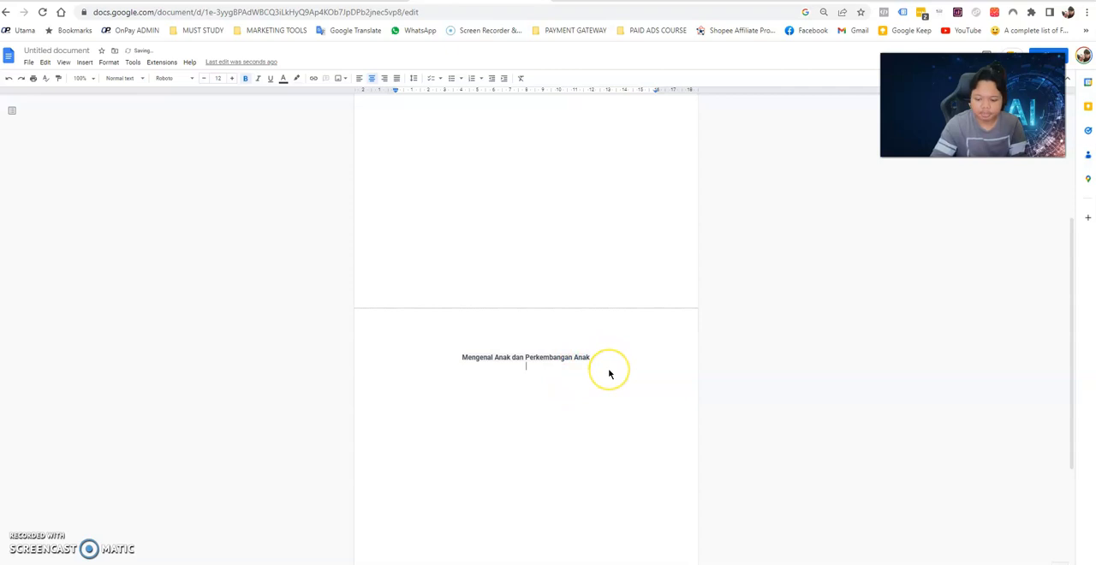
# Switch to ChatGPT and copy the three numbered paragraphs explaining "Mengenal Anak dan Perkembangan Anak".
pyautogui.hotkey('ctrl', '+')
pyautogui.hotkey('ctrl', '+')
pyautogui.scroll(-3, 609, 373)
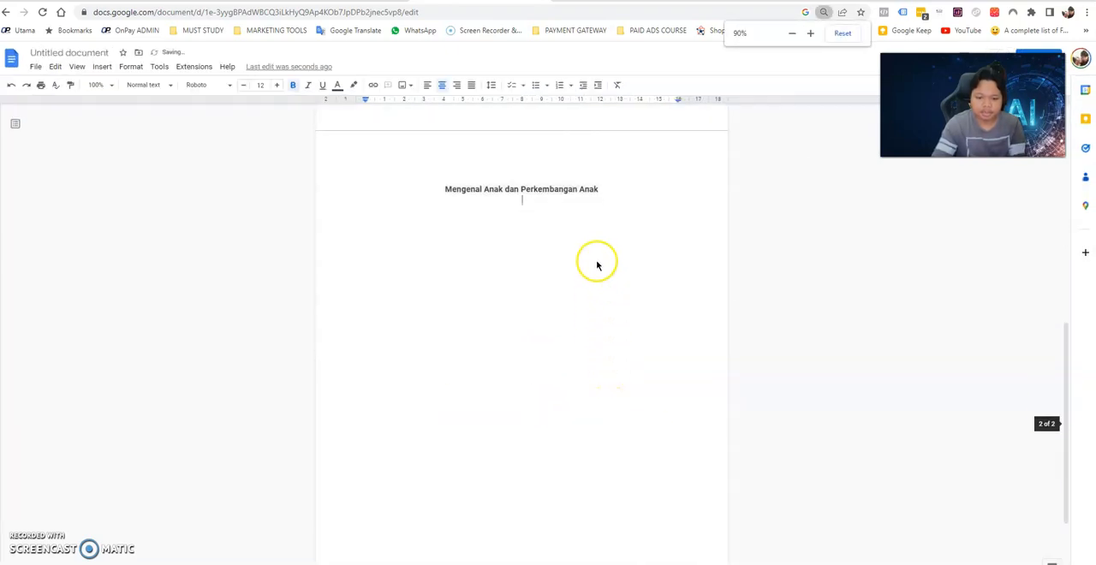
pyautogui.click(270, 2)
pyautogui.scroll(-12, 694, 427)
pyautogui.scroll(-2, 694, 427)
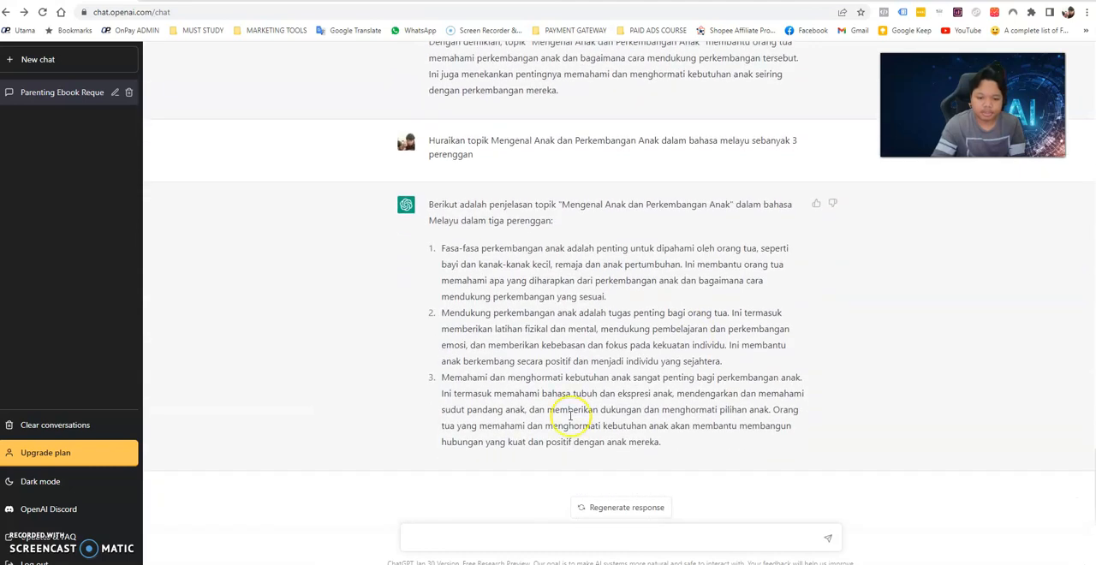
pyautogui.moveTo(442, 248); pyautogui.dragTo(733, 451)
pyautogui.rightClick(523, 302)
pyautogui.click(548, 310)
# Paste the three paragraphs below the chapter heading in the Google Docs document and separate them with blank lines.
pyautogui.click(402, 2)
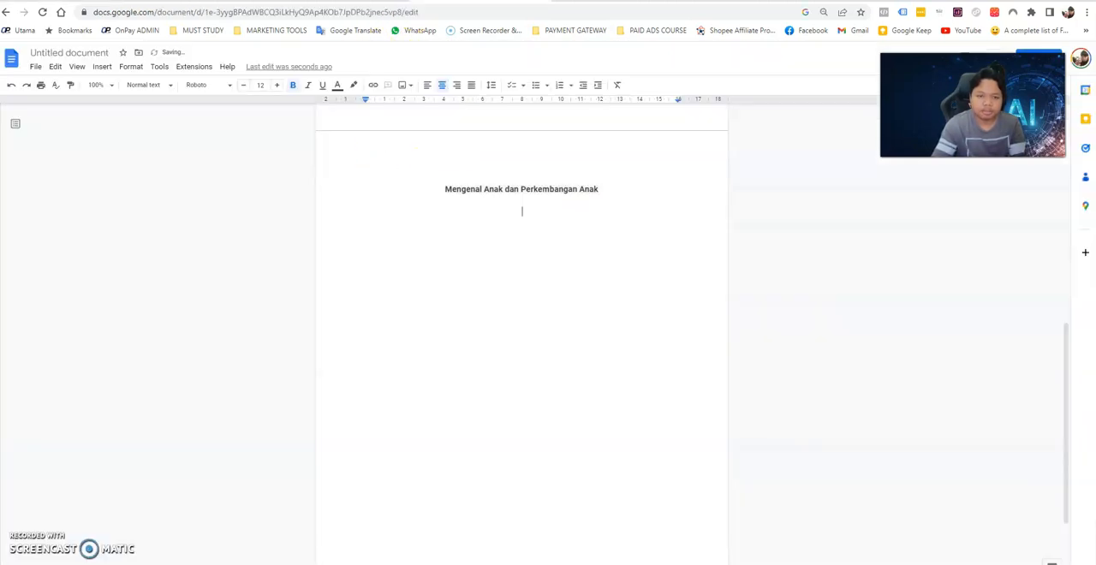
pyautogui.hotkey('ctrl', 'v')
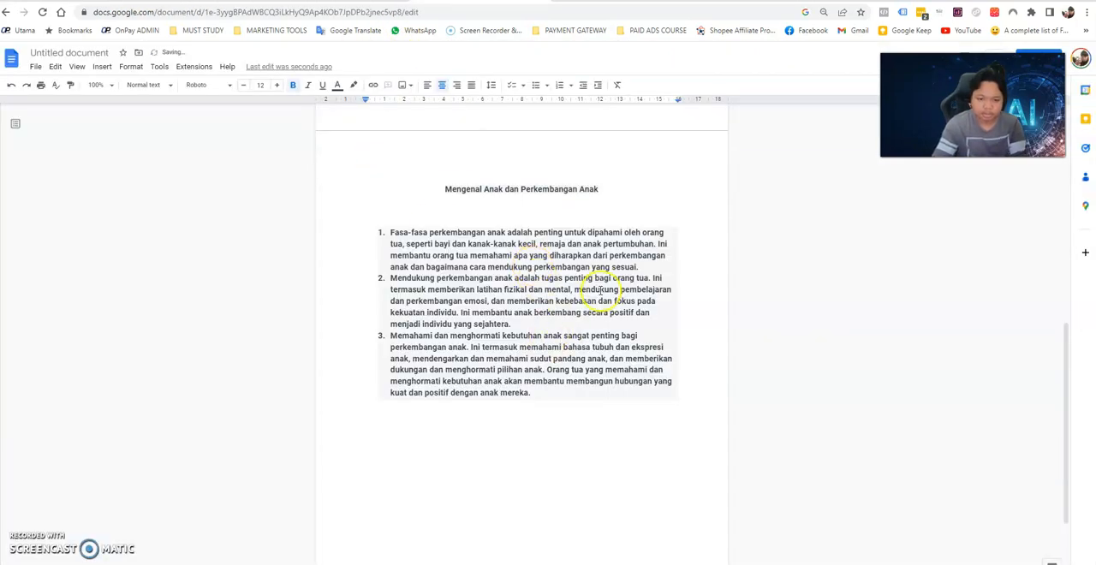
pyautogui.click(644, 266)
pyautogui.press('Return')
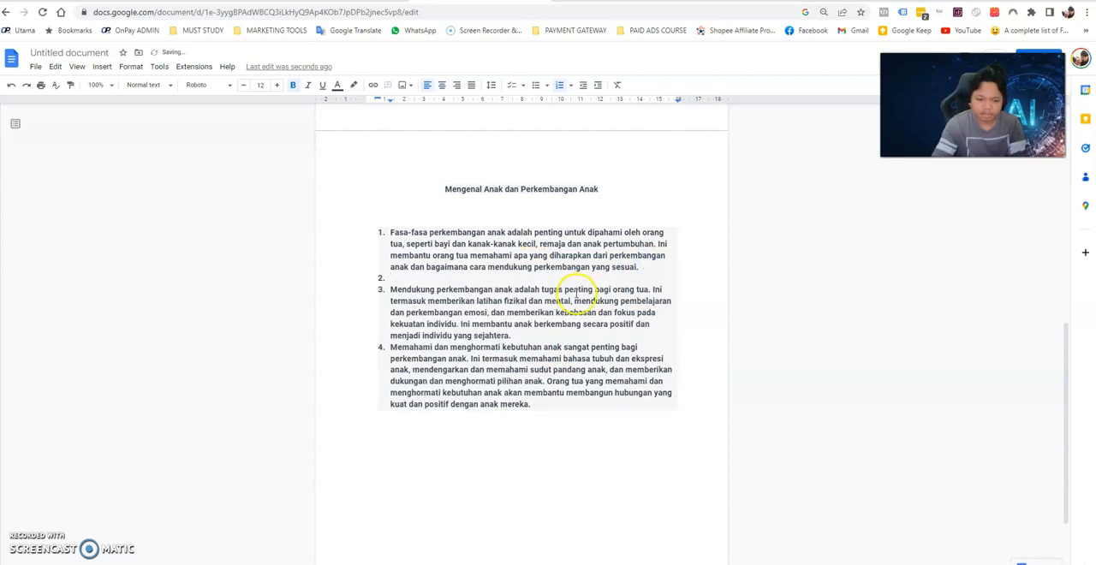
pyautogui.press('Return')
pyautogui.press('Return')
pyautogui.press('Return')
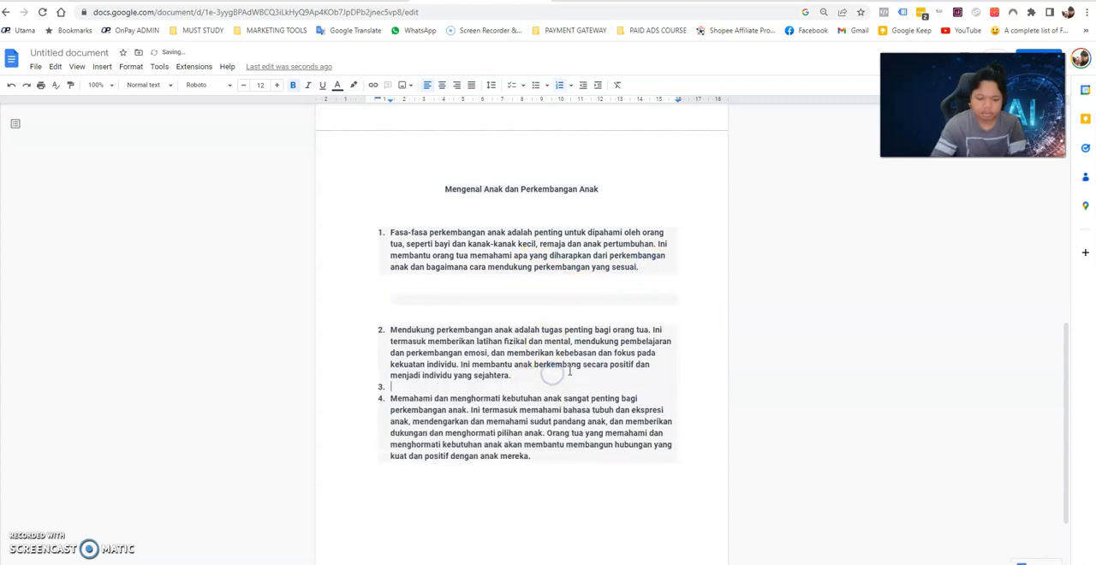
pyautogui.press('Return')
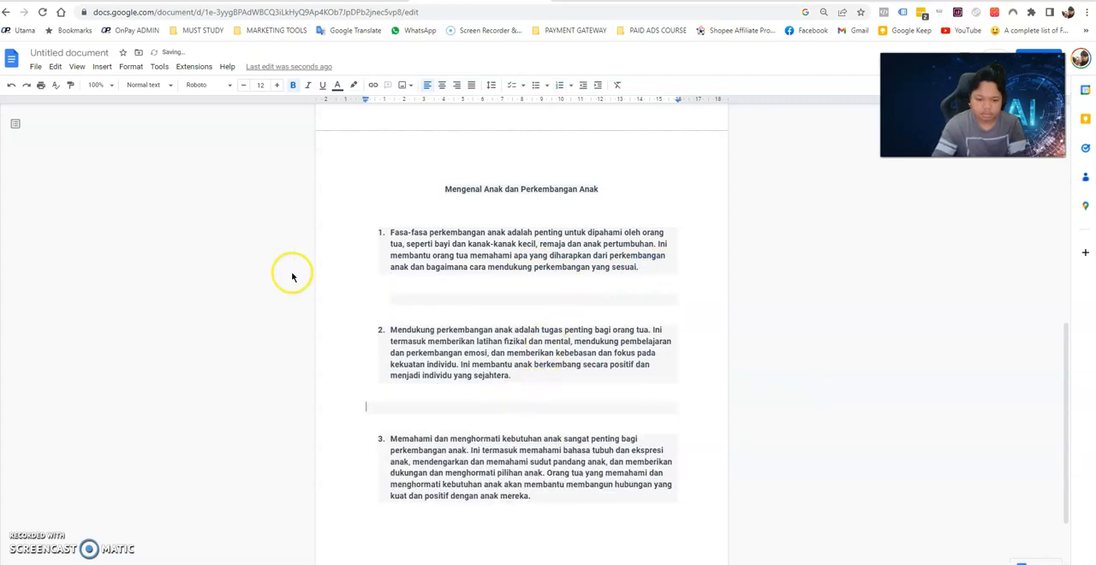
# Remove the bold formatting from the three numbered paragraphs below the chapter heading.
pyautogui.click(377, 243)
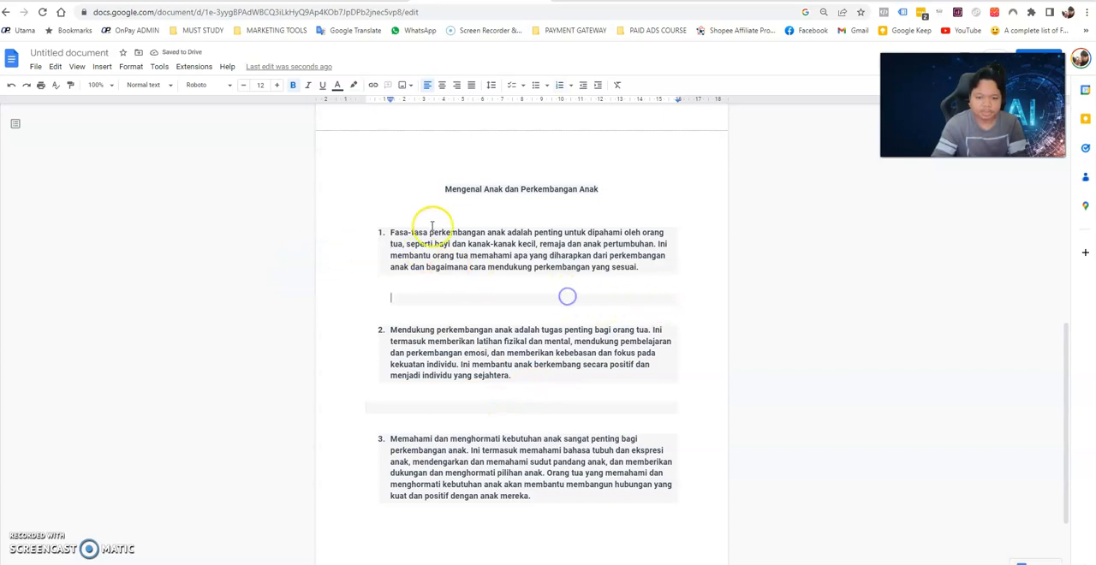
pyautogui.moveTo(381, 231); pyautogui.dragTo(622, 519)
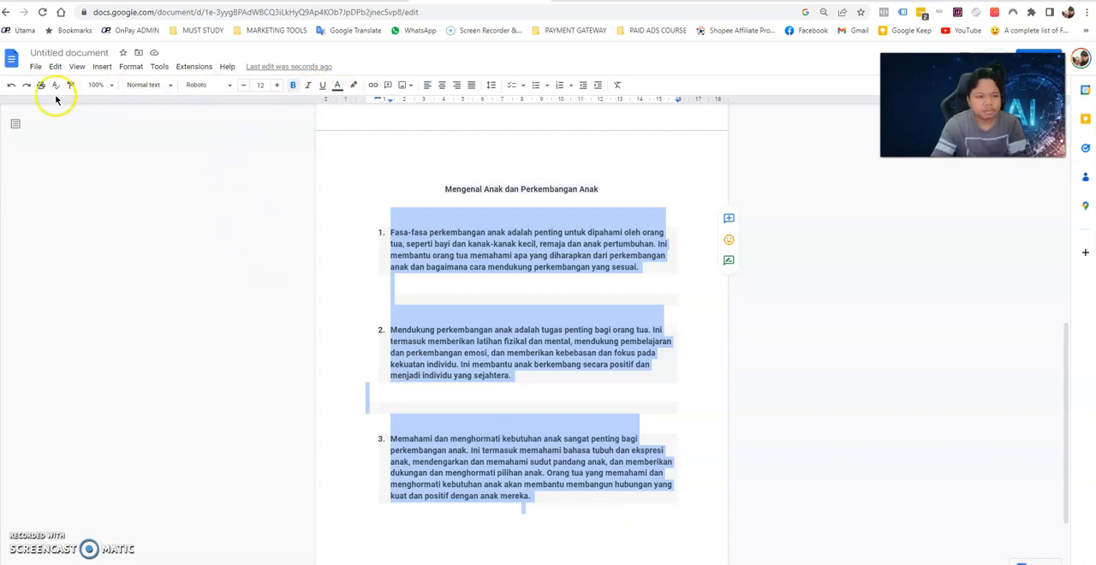
pyautogui.click(293, 87)
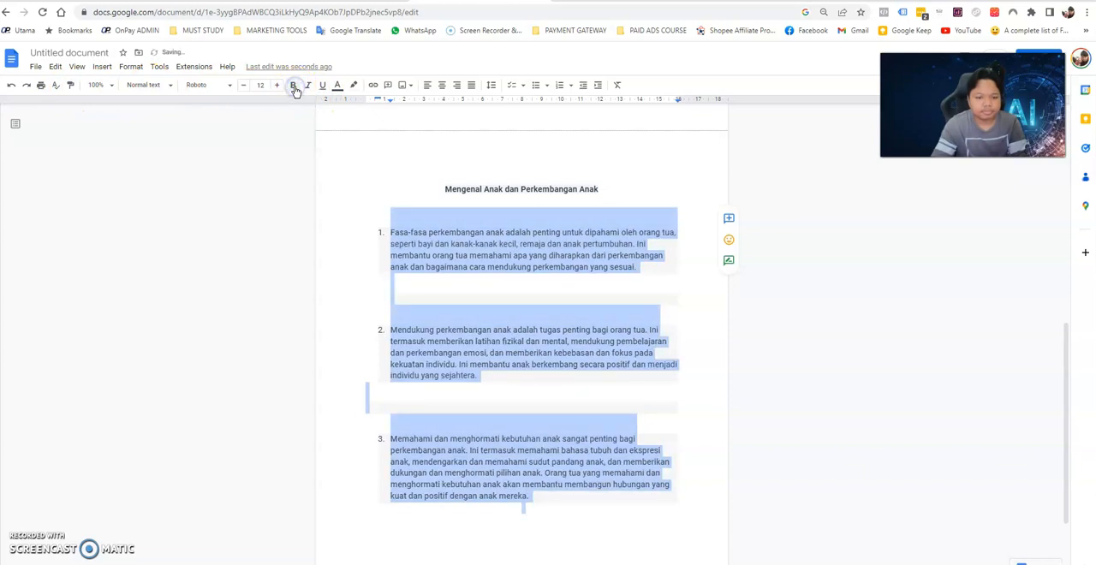
# Cut the three paragraphs from the document and paste them into a new Notepad file as plain text.
pyautogui.click(502, 267)
pyautogui.moveTo(385, 232); pyautogui.dragTo(655, 510)
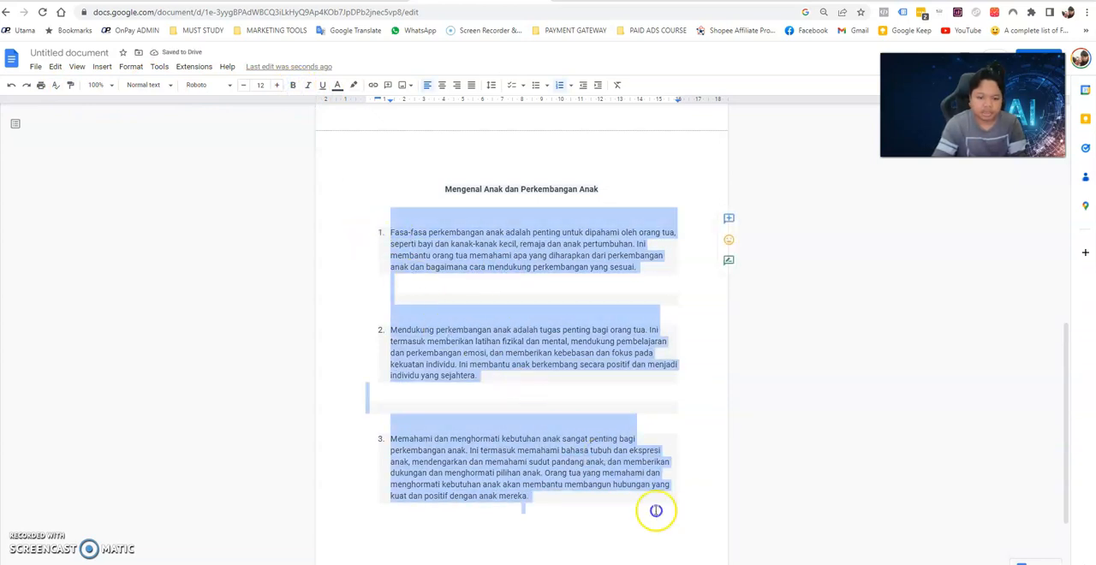
pyautogui.rightClick(479, 360)
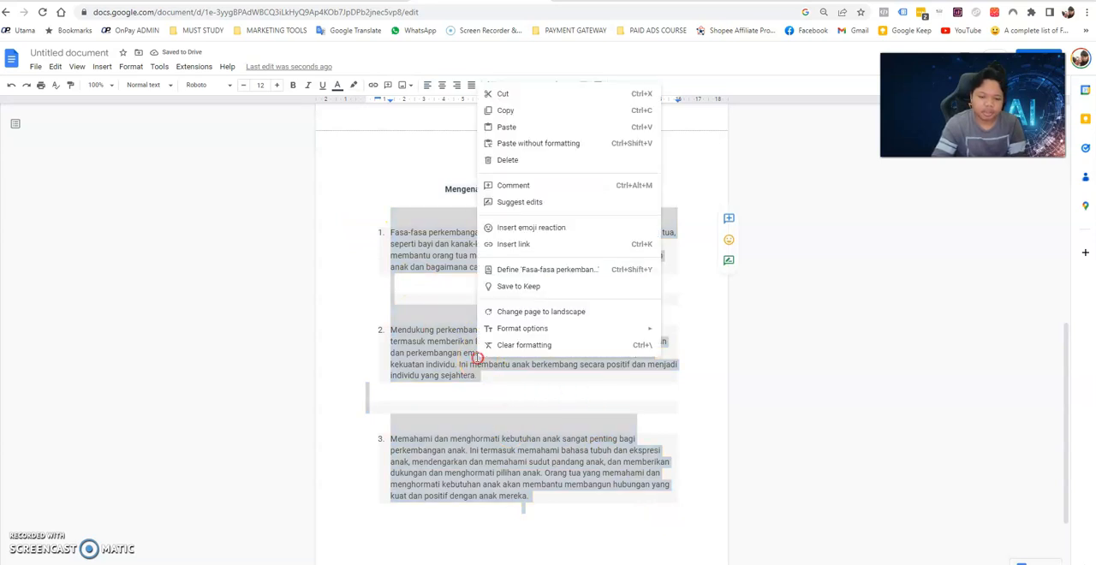
pyautogui.click(501, 91)
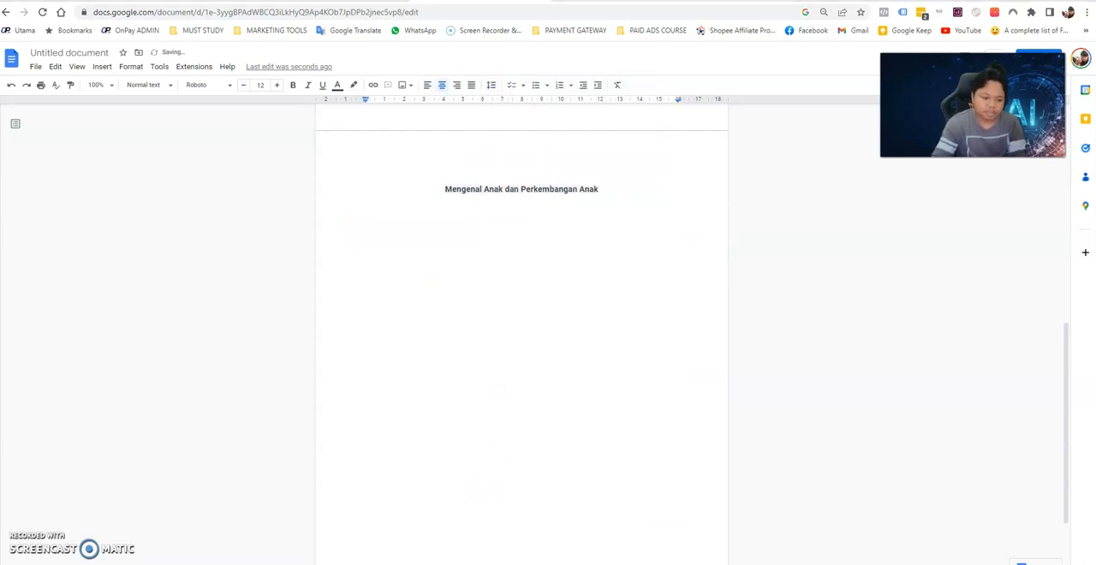
pyautogui.press('super')
pyautogui.write('no')
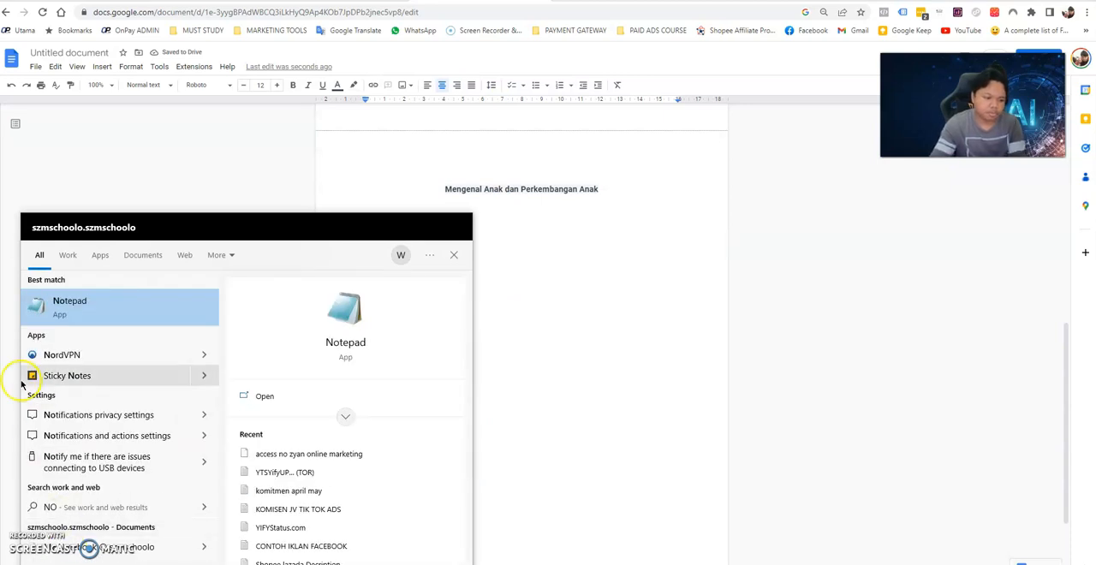
pyautogui.click(94, 304)
pyautogui.hotkey('ctrl', 'v')
# Copy all the plain text from Notepad and paste it below the chapter heading in the Google Docs document.
pyautogui.click(163, 254)
pyautogui.hotkey('ctrl', 'a')
pyautogui.rightClick(164, 253)
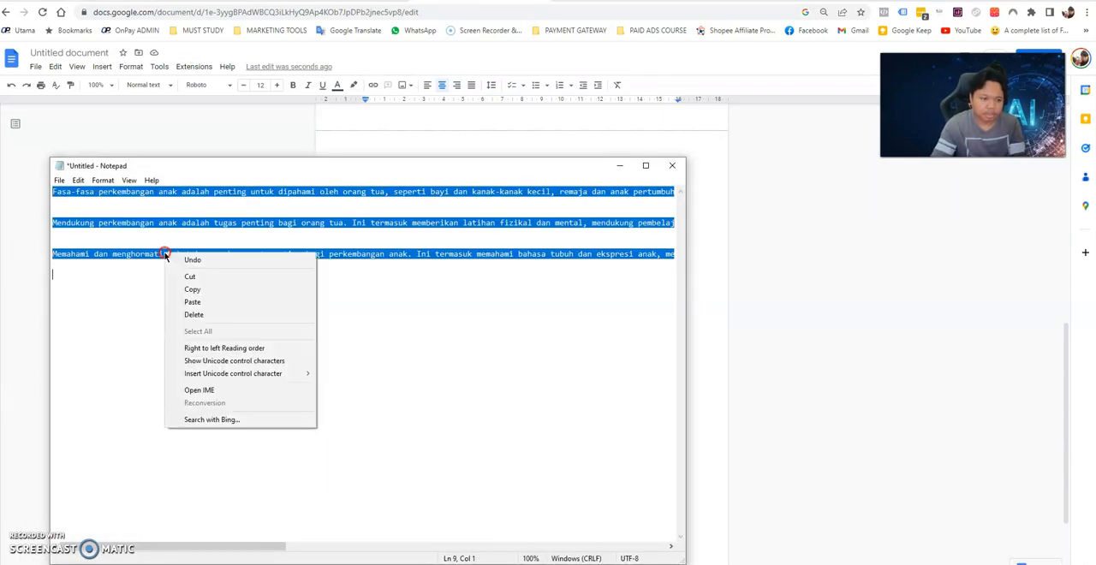
pyautogui.click(220, 288)
pyautogui.click(711, 269)
pyautogui.click(528, 270)
pyautogui.click(524, 253)
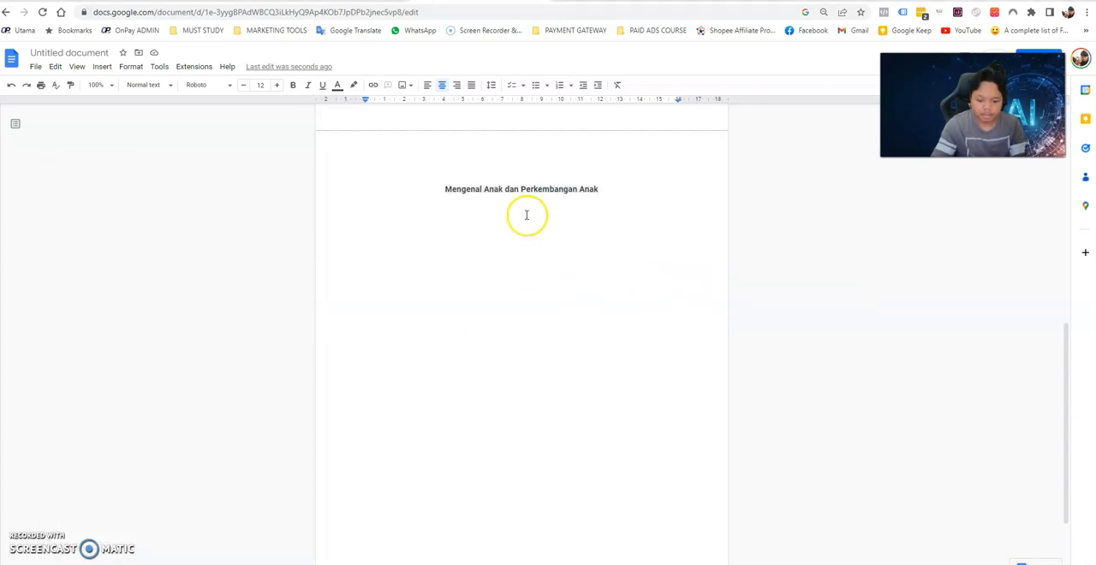
pyautogui.hotkey('ctrl', 'v')
# Add a blank line after the first paragraph and justify all three paragraphs below the heading.
pyautogui.moveTo(379, 212); pyautogui.dragTo(697, 435)
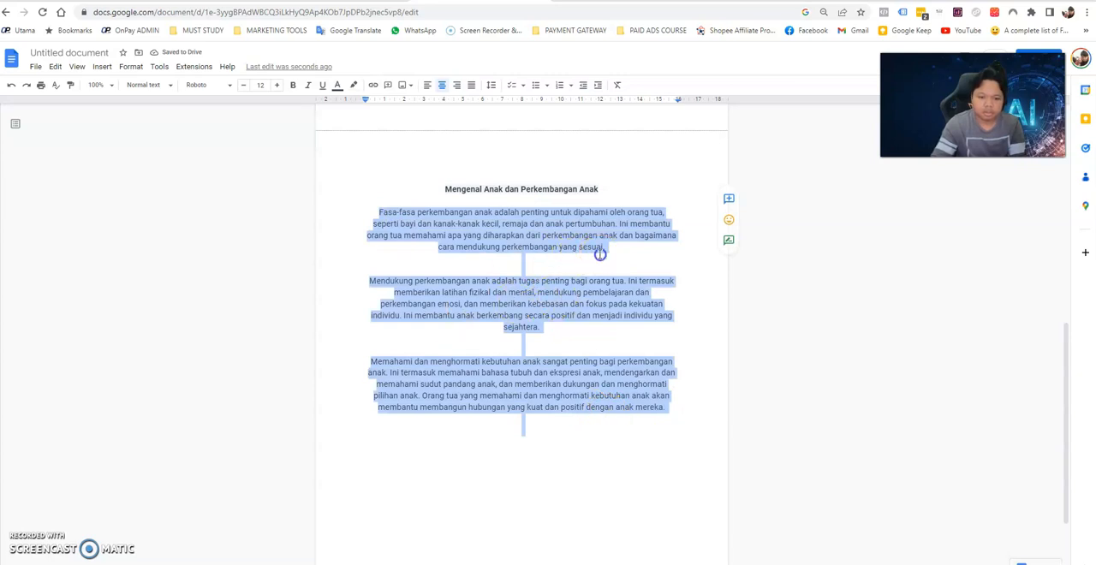
pyautogui.click(600, 254)
pyautogui.press('Return')
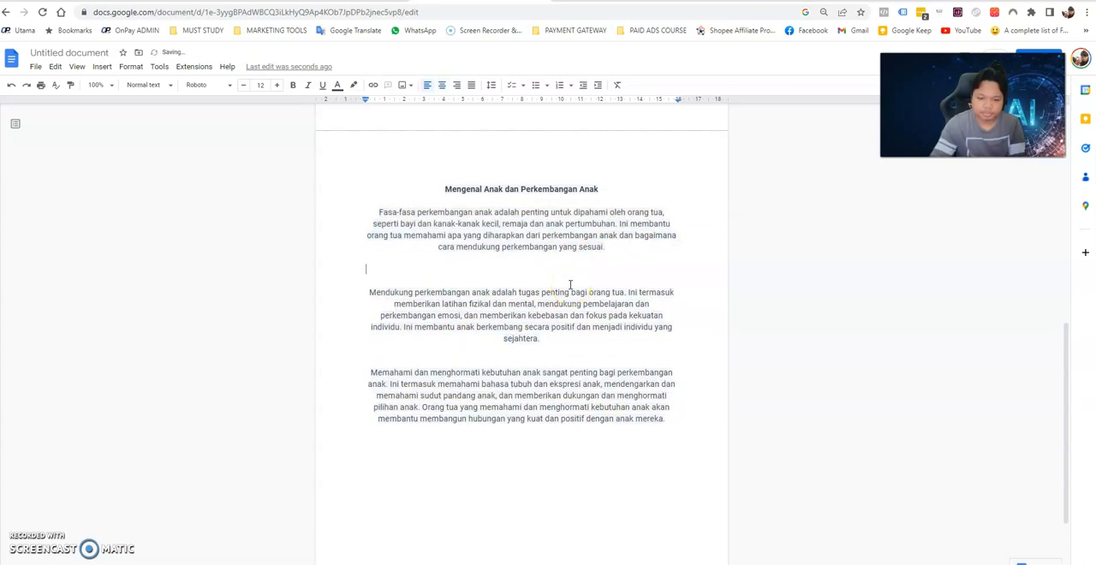
pyautogui.moveTo(373, 213); pyautogui.dragTo(727, 444)
pyautogui.click(476, 84)
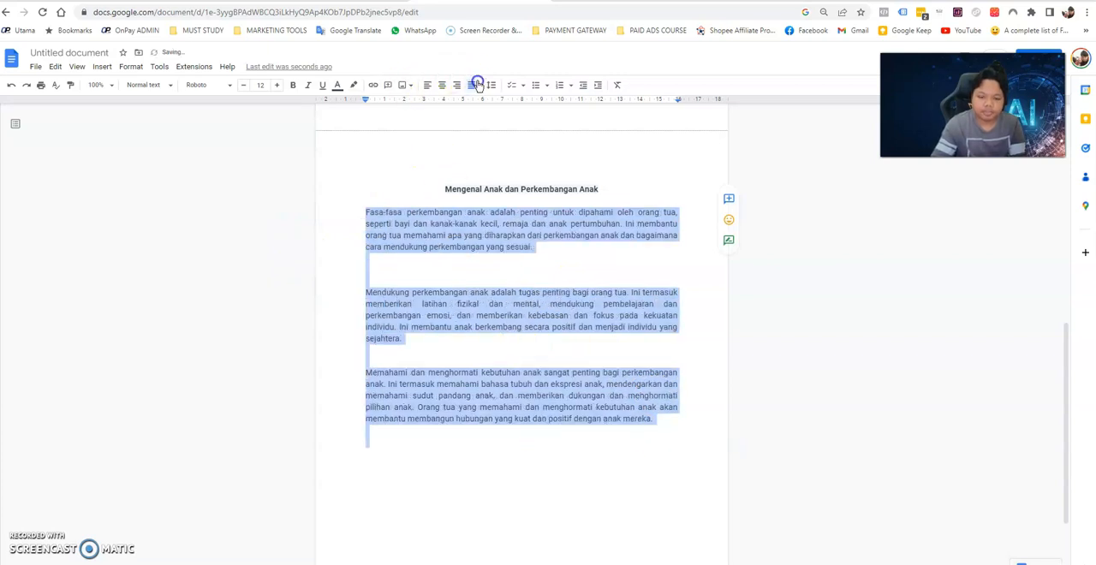
# Delete the surplus blank lines so only one separates each of the three paragraphs.
pyautogui.click(451, 268)
pyautogui.rightClick(451, 268)
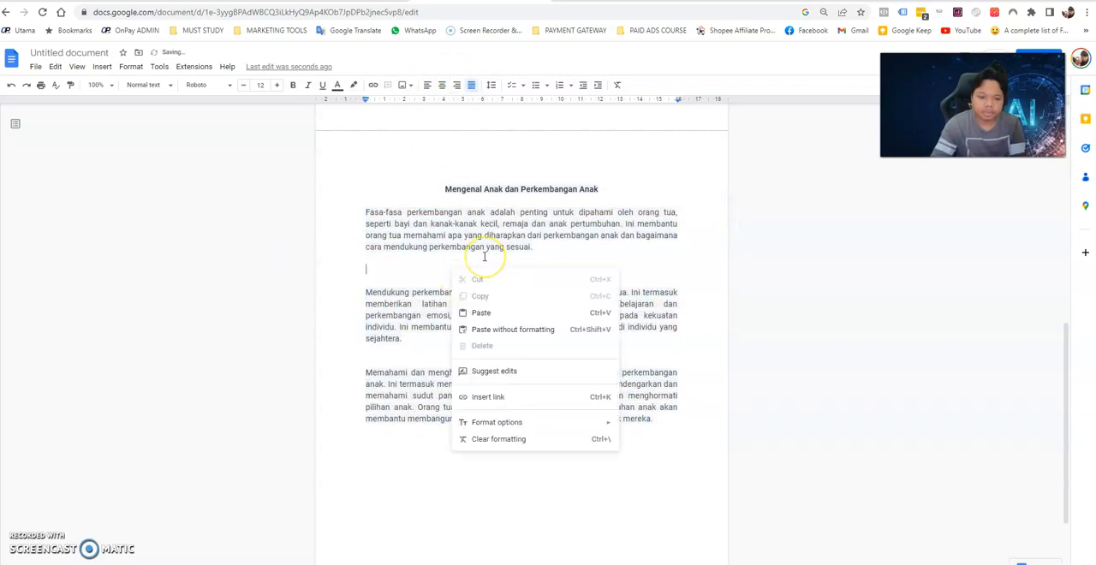
pyautogui.click(404, 266)
pyautogui.press('BackSpace')
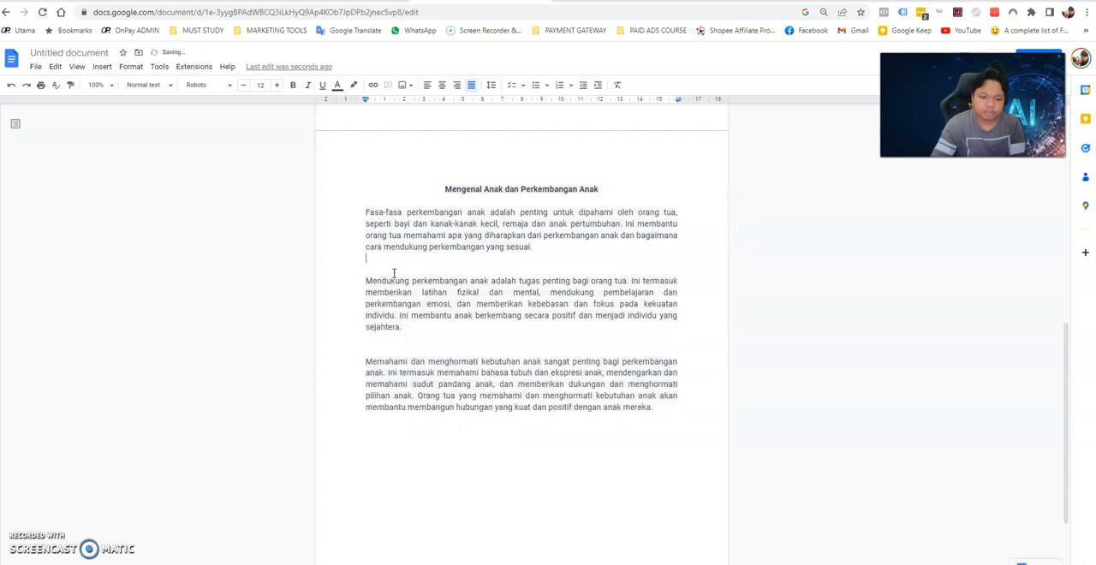
pyautogui.press('BackSpace')
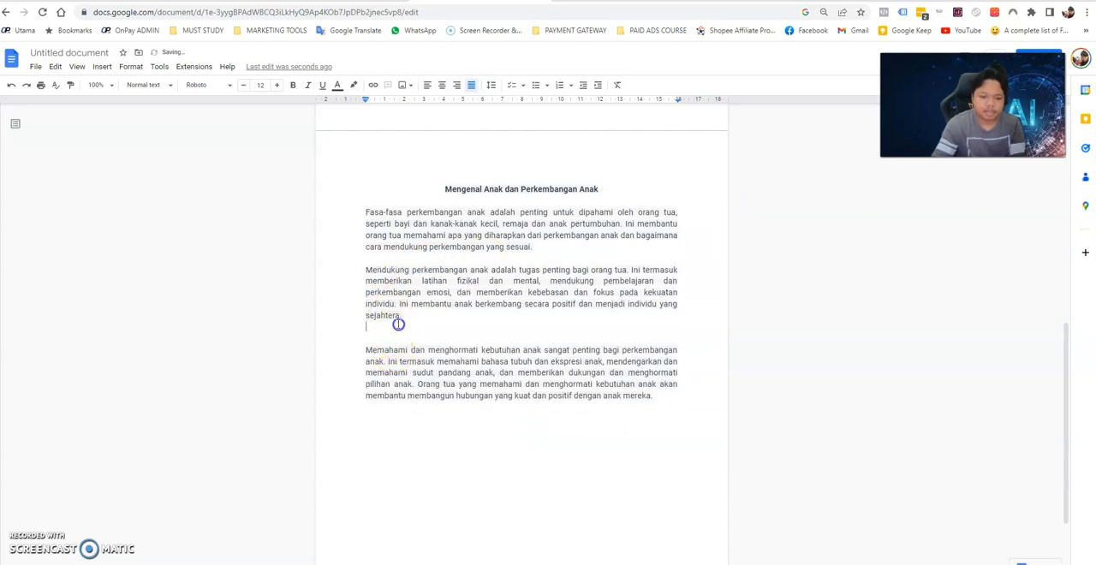
pyautogui.press('BackSpace')
# Set the text colour of the three chapter paragraphs to black.
pyautogui.moveTo(679, 391); pyautogui.dragTo(344, 212)
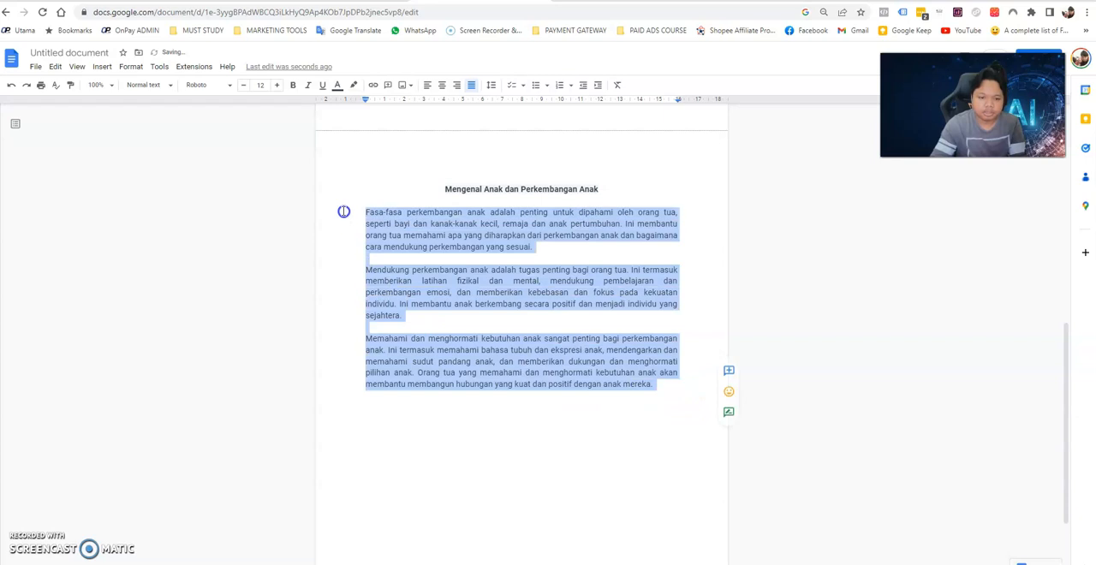
pyautogui.click(336, 86)
pyautogui.click(342, 104)
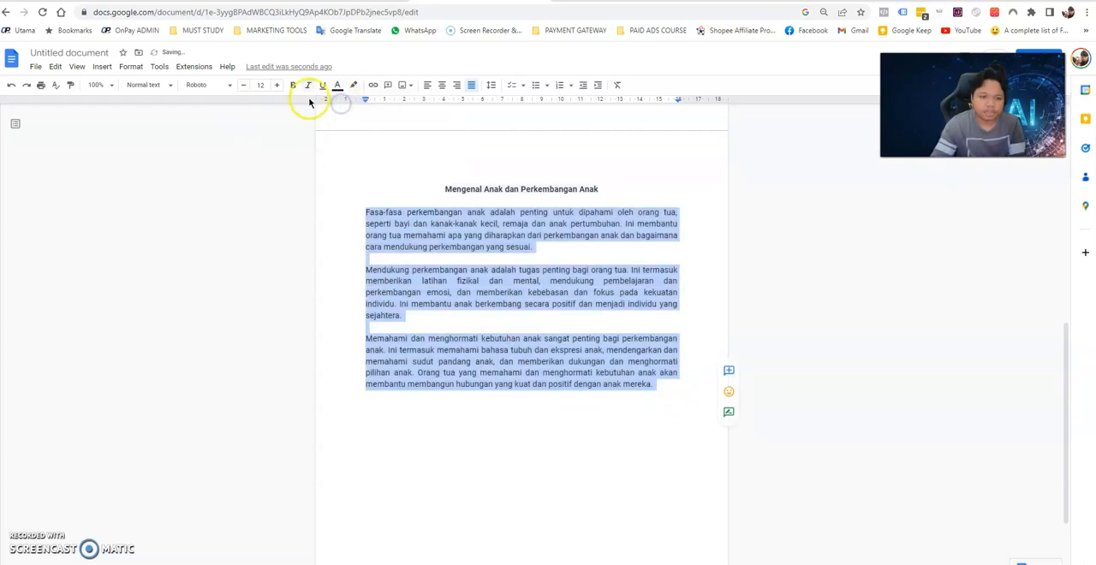
pyautogui.click(273, 226)
# Insert one more blank line after the first paragraph and after the second paragraph.
pyautogui.click(561, 255)
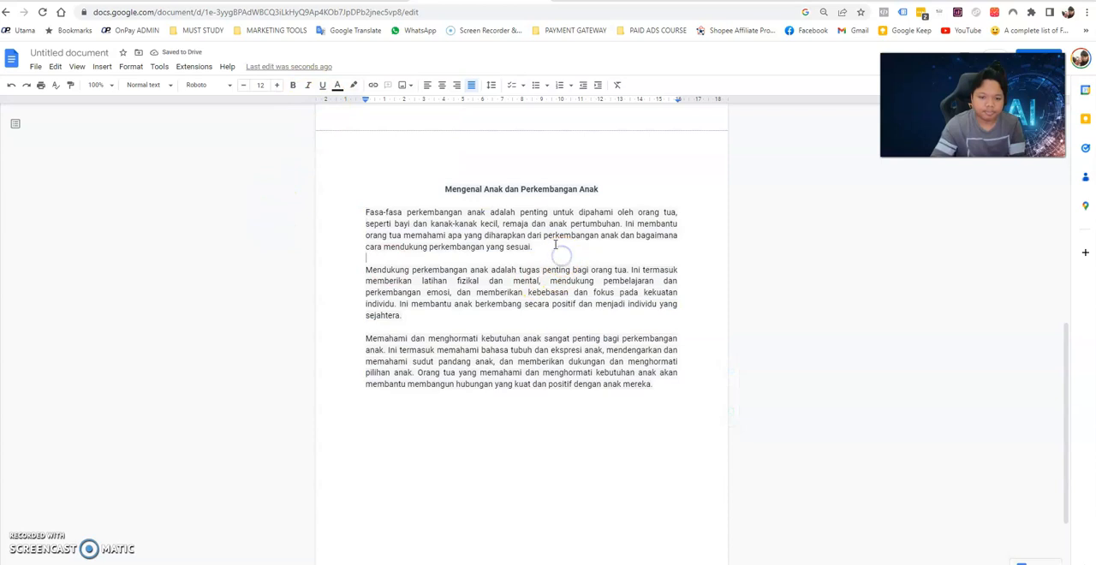
pyautogui.scroll(8, 568, 316)
pyautogui.scroll(-10, 572, 367)
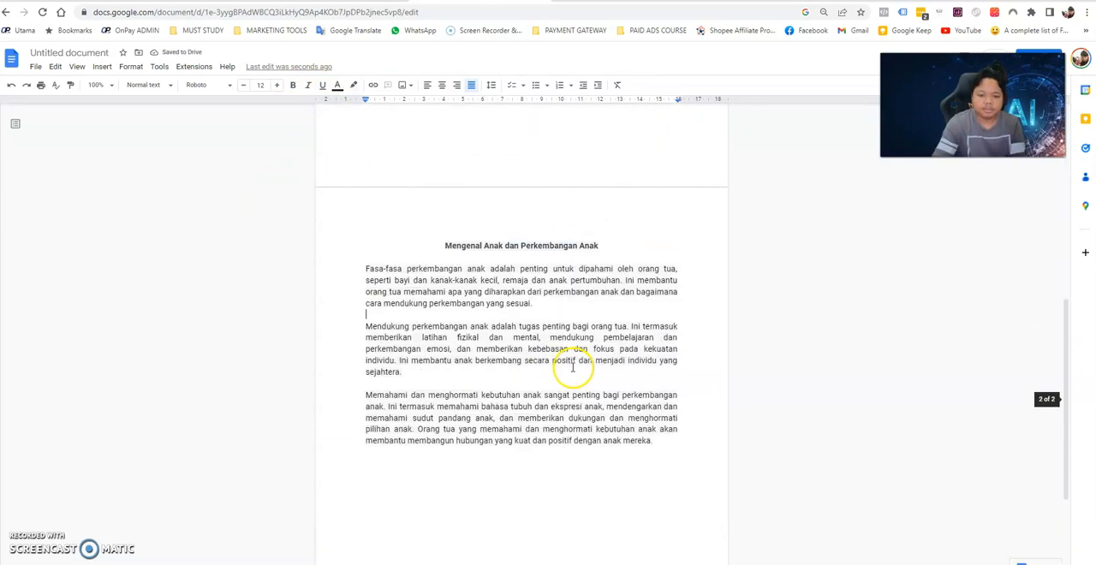
pyautogui.scroll(3, 574, 372)
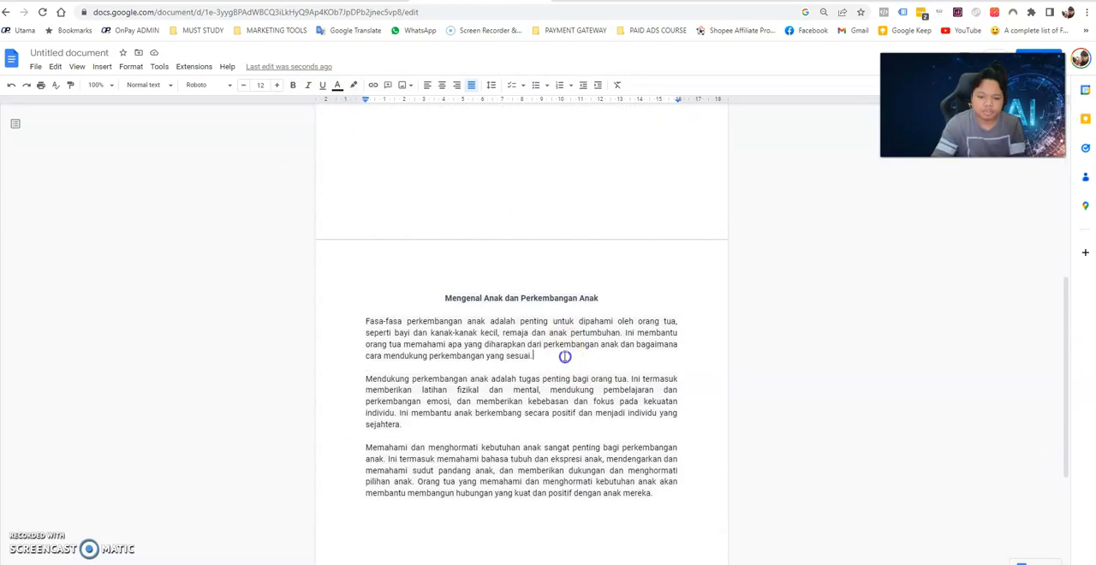
pyautogui.press('Return')
pyautogui.press('Return')
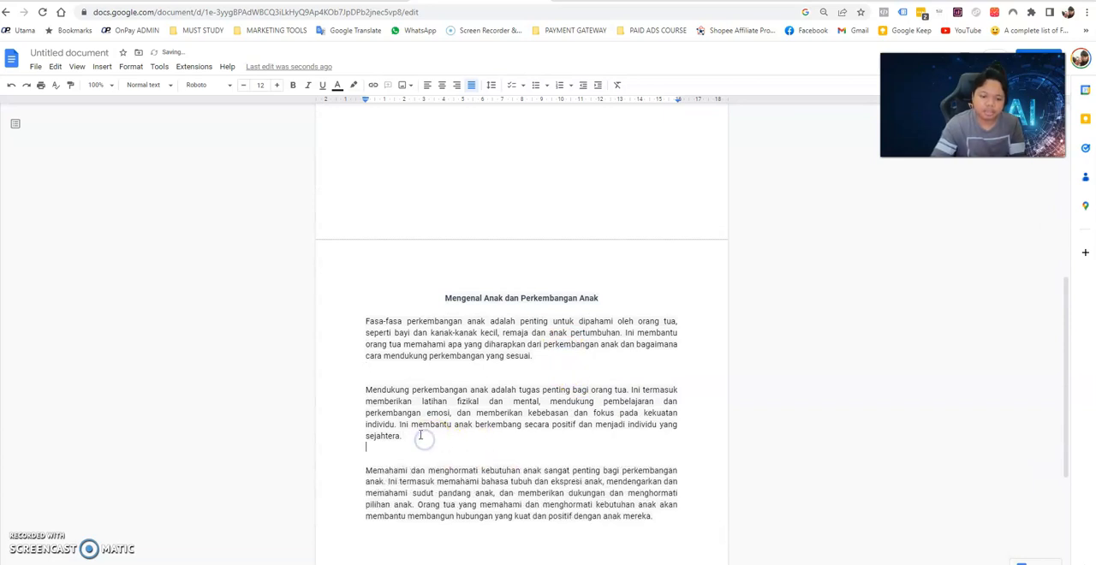
pyautogui.scroll(-3, 538, 433)
pyautogui.scroll(2, 548, 416)
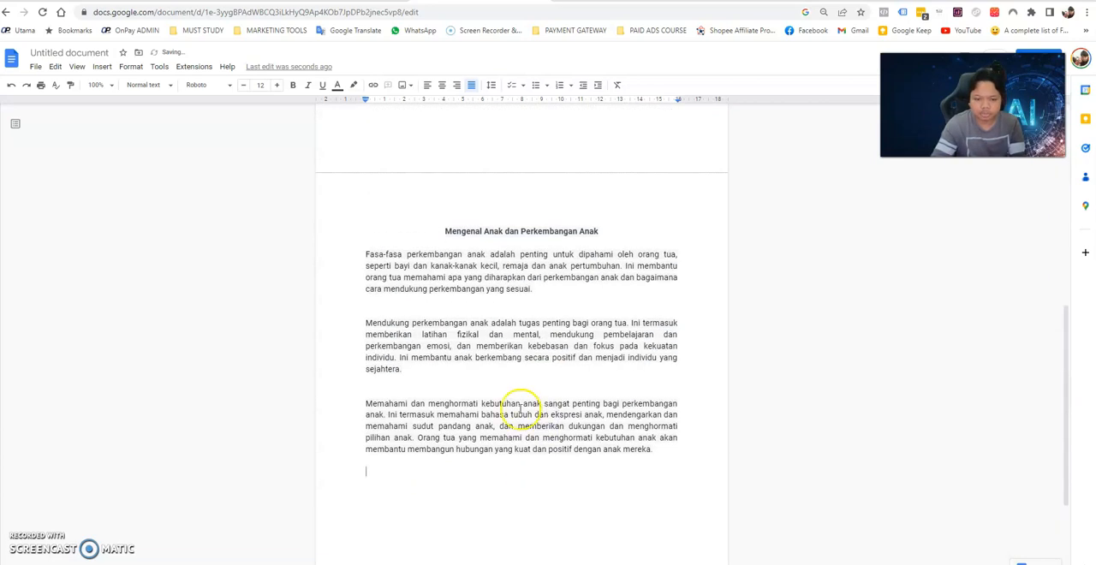
# Switch to ChatGPT and copy the outline's section III heading, "Parenting dengan Cinta".
pyautogui.moveTo(444, 231); pyautogui.dragTo(598, 231)
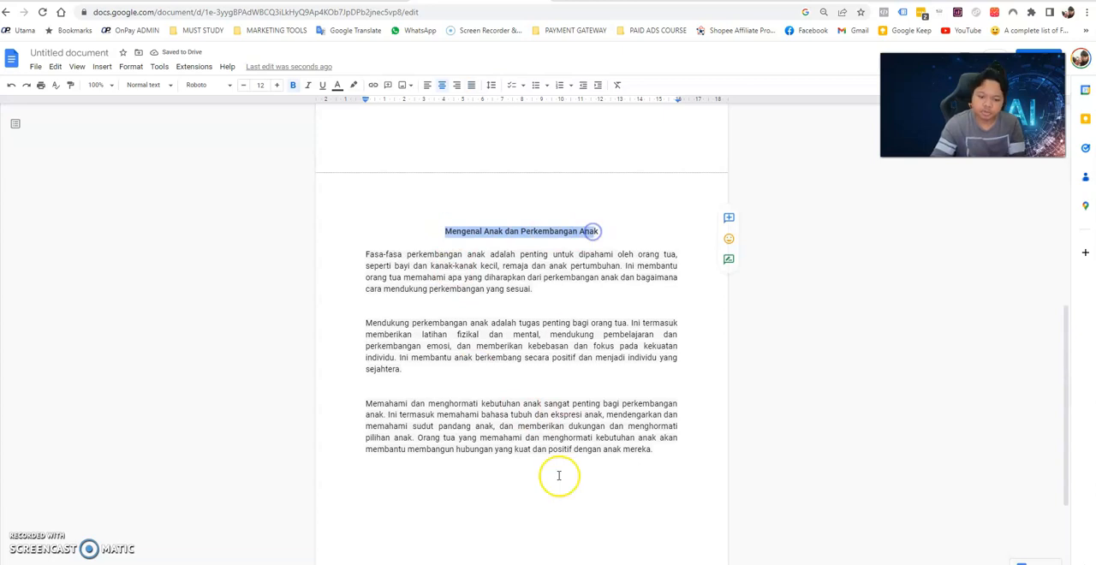
pyautogui.hotkey('ctrl', 'shift', 'Tab')
pyautogui.hotkey('ctrl', 'shift', 'Tab')
pyautogui.hotkey('ctrl', 'shift', 'Tab')
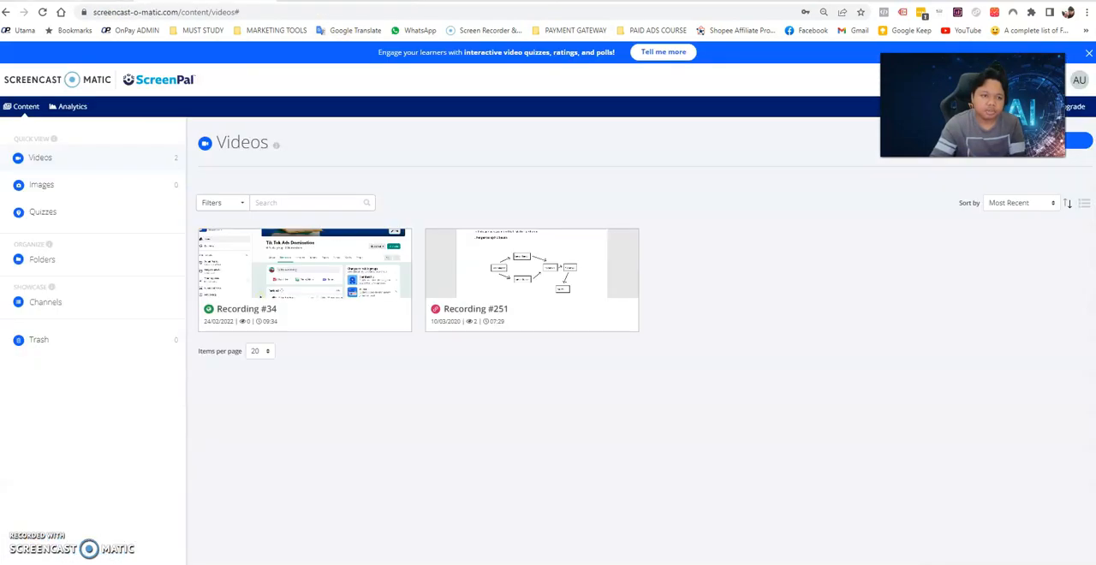
pyautogui.click(496, 237)
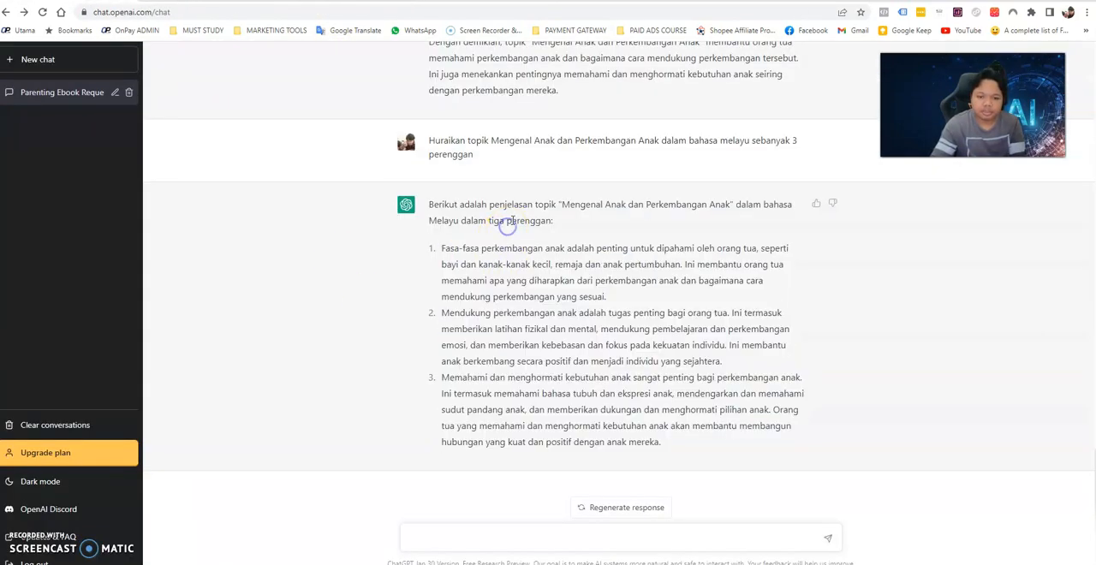
pyautogui.scroll(5, 505, 227)
pyautogui.scroll(6, 512, 220)
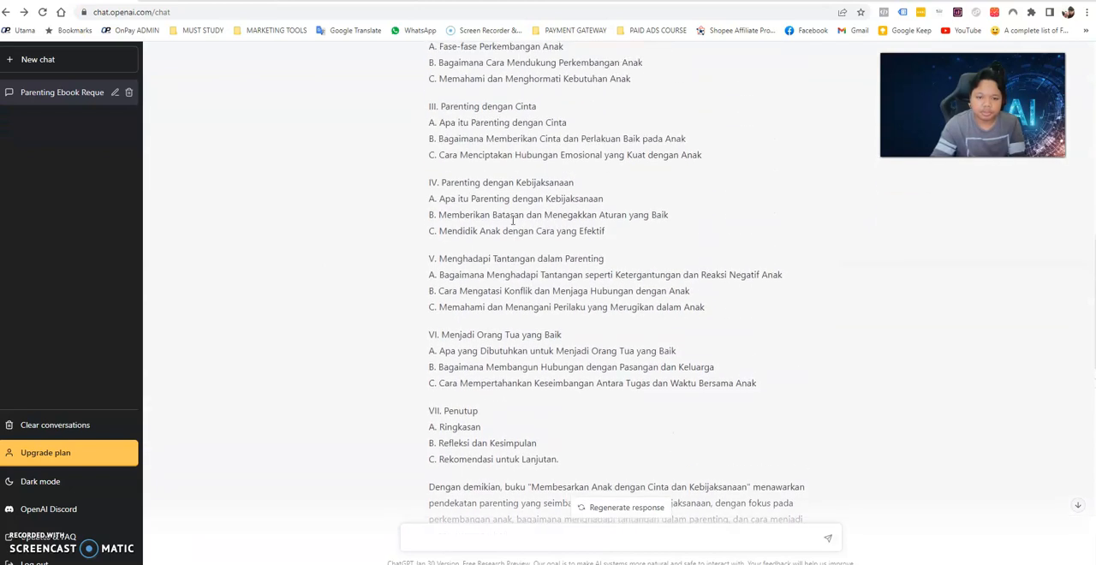
pyautogui.click(500, 208)
pyautogui.scroll(1, 500, 209)
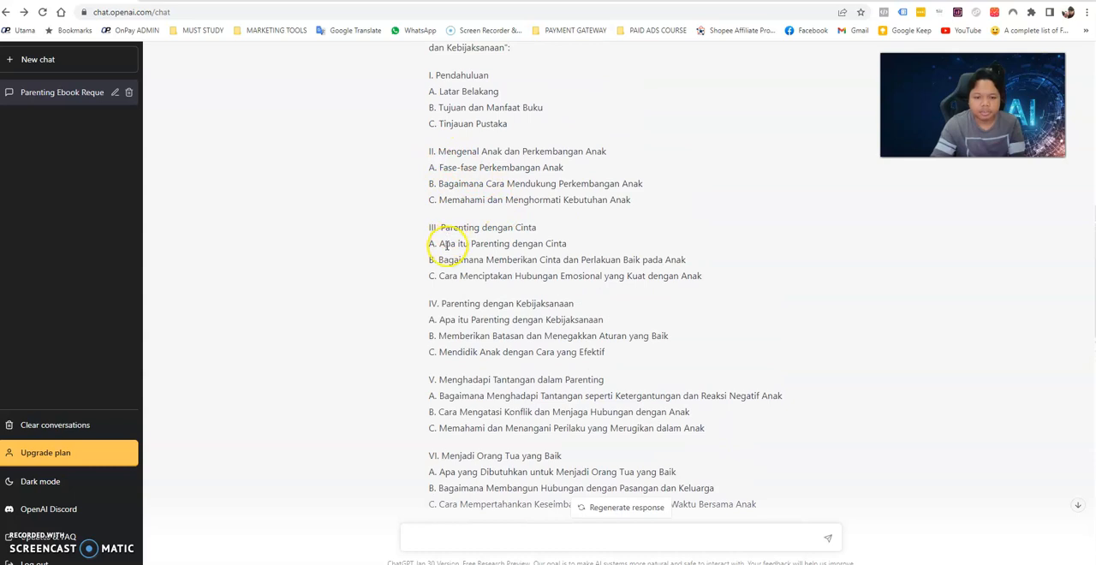
pyautogui.moveTo(441, 226); pyautogui.dragTo(521, 229)
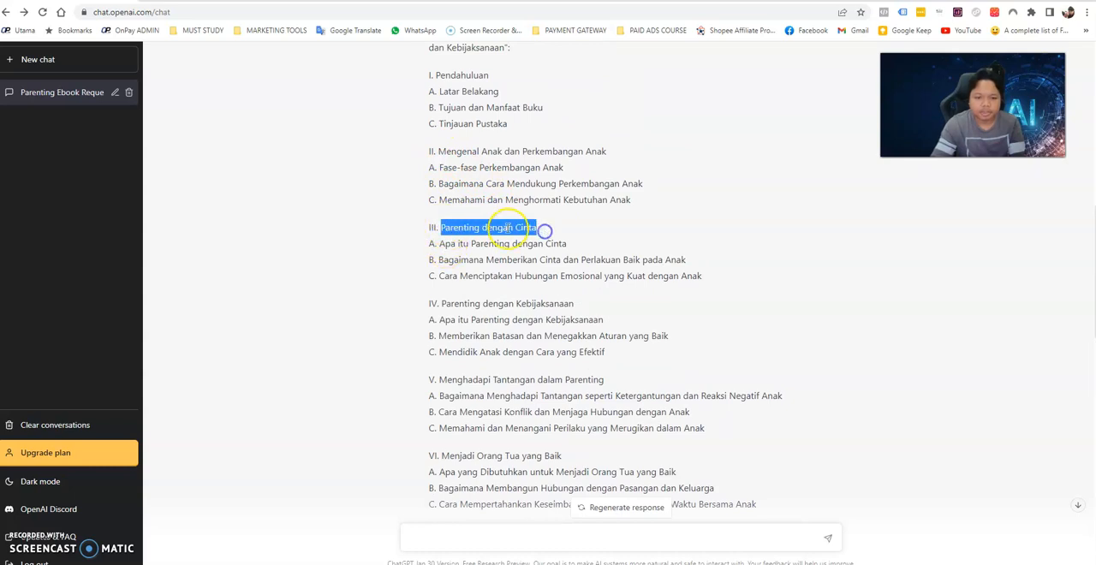
pyautogui.rightClick(473, 227)
pyautogui.click(488, 235)
# Start a new prompt reading "Huraikan topik Parenting dengan Cinta", reusing the copied heading.
pyautogui.scroll(-15, 533, 240)
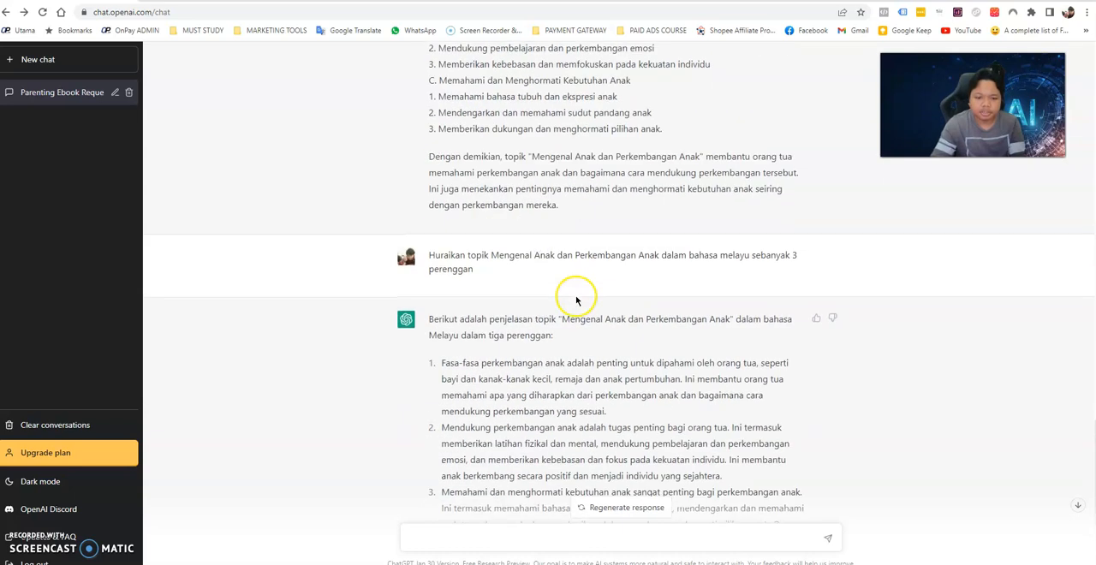
pyautogui.scroll(-1, 576, 299)
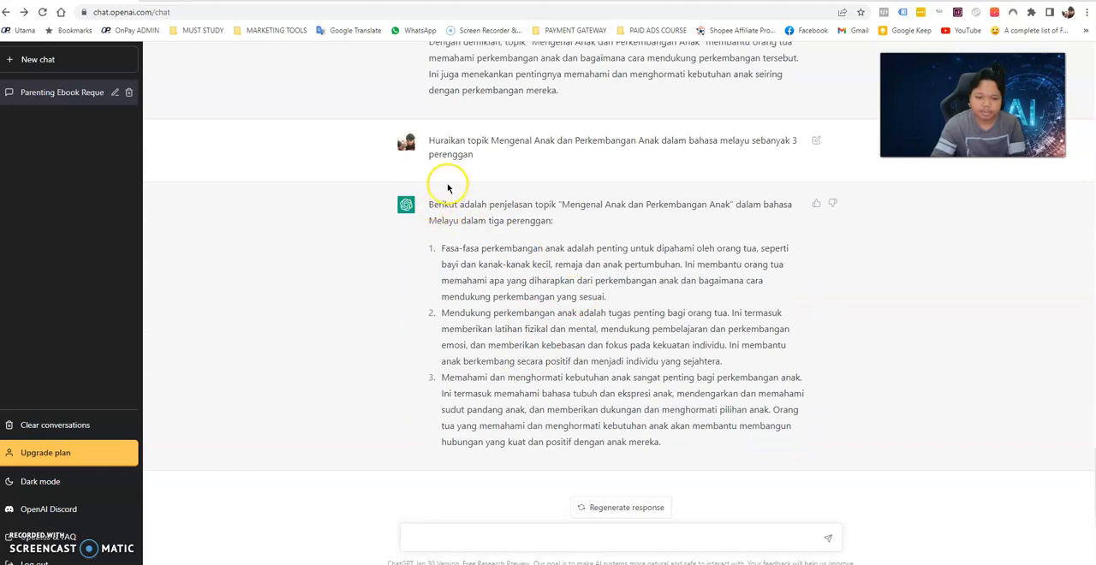
pyautogui.click(470, 538)
pyautogui.write('Huraikan topi')
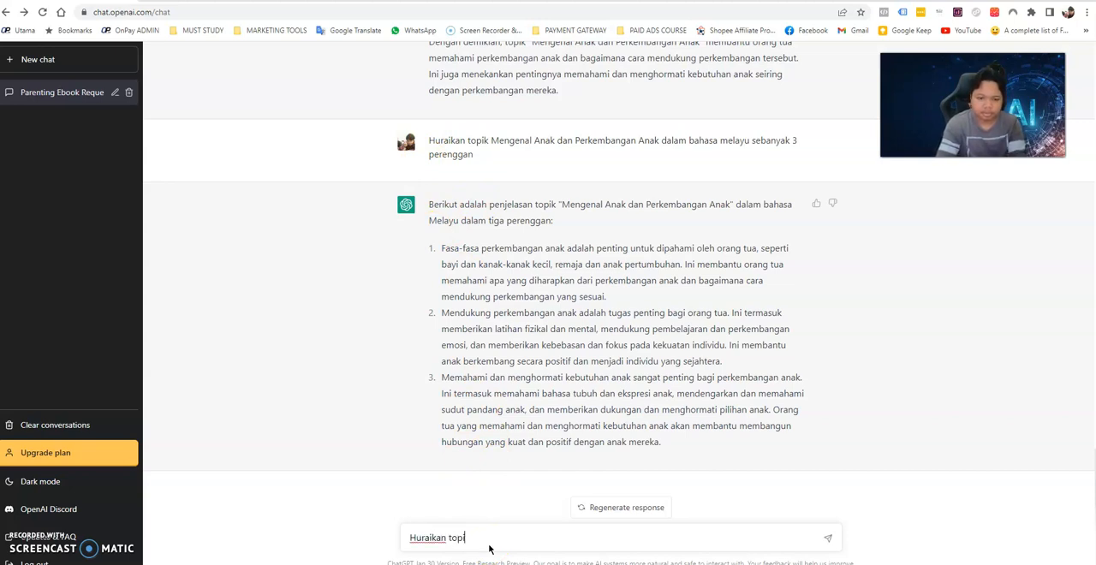
pyautogui.write('k')
pyautogui.hotkey('ctrl', 'v')
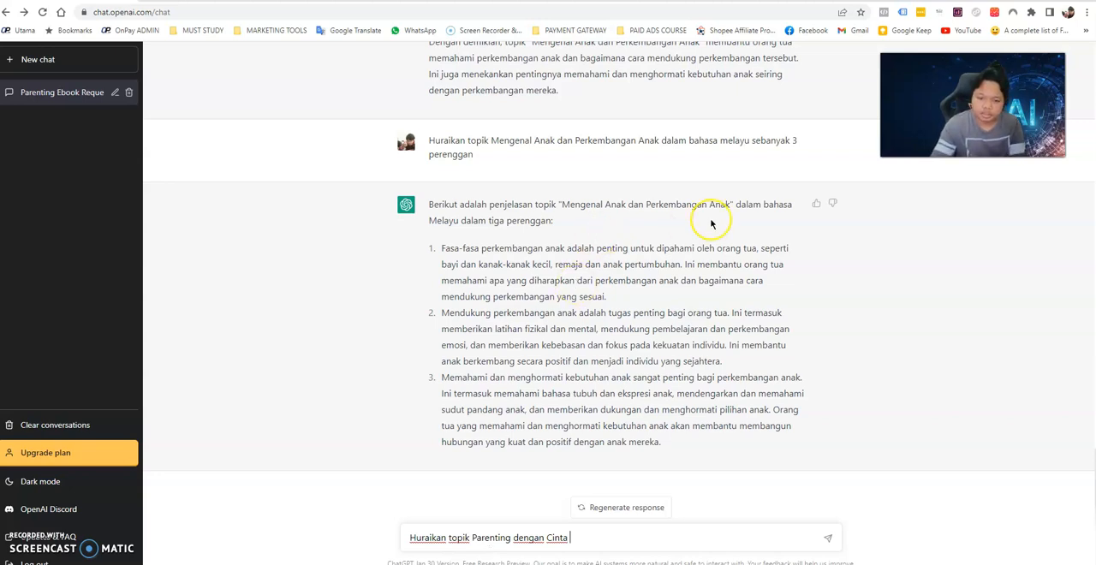
# Complete the prompt with "dalam bahasa Melayu sebanyak 4 perenggan:", reusing the wording from the last reply, and send it.
pyautogui.moveTo(734, 204); pyautogui.dragTo(742, 217)
pyautogui.rightClick(746, 199)
pyautogui.click(761, 210)
pyautogui.click(609, 538)
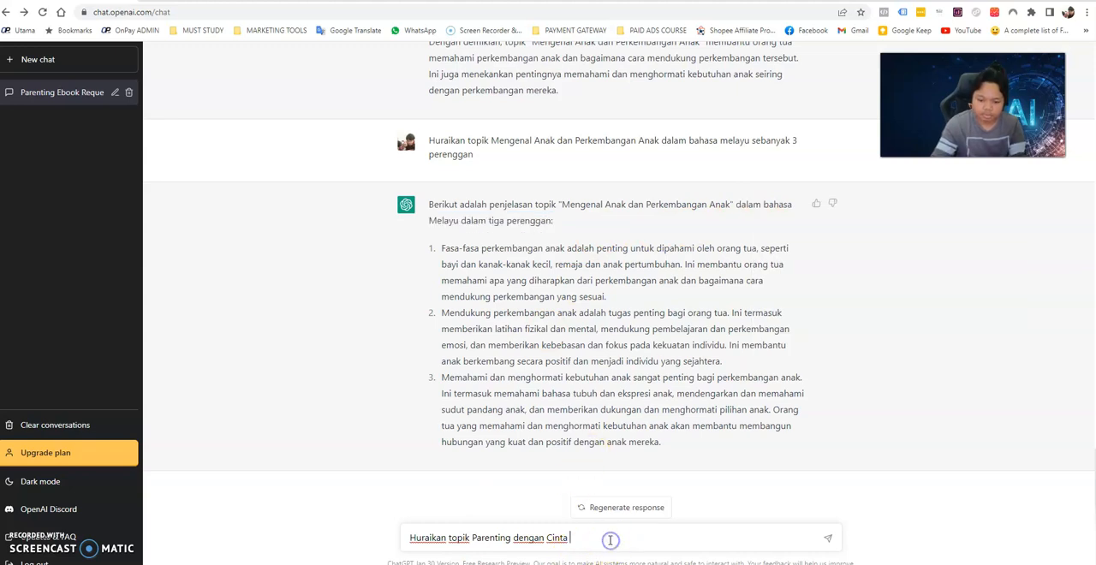
pyautogui.hotkey('ctrl', 'v')
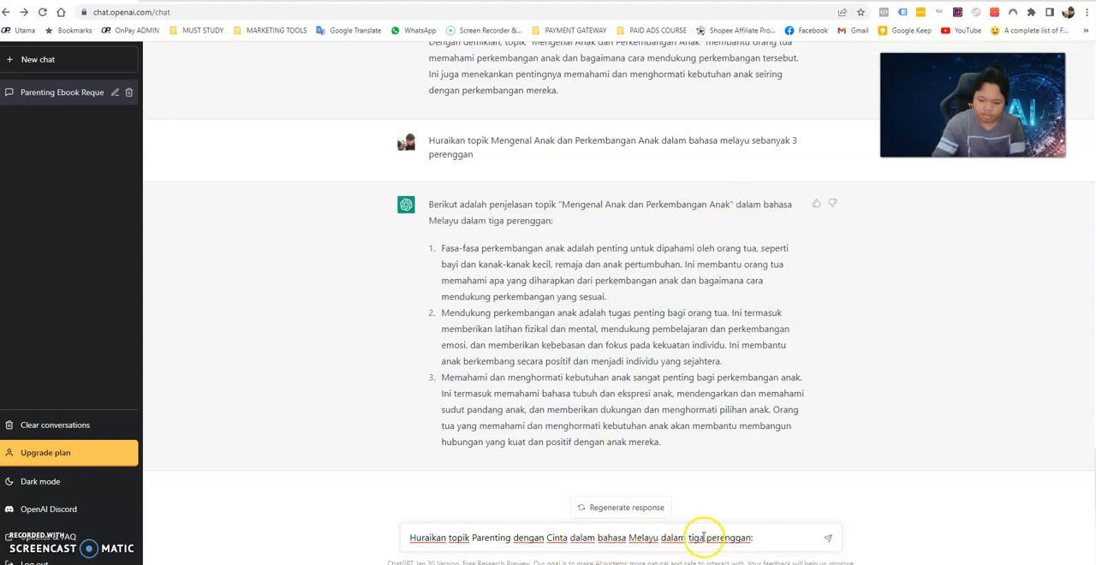
pyautogui.doubleClick(674, 537)
pyautogui.press('BackSpace')
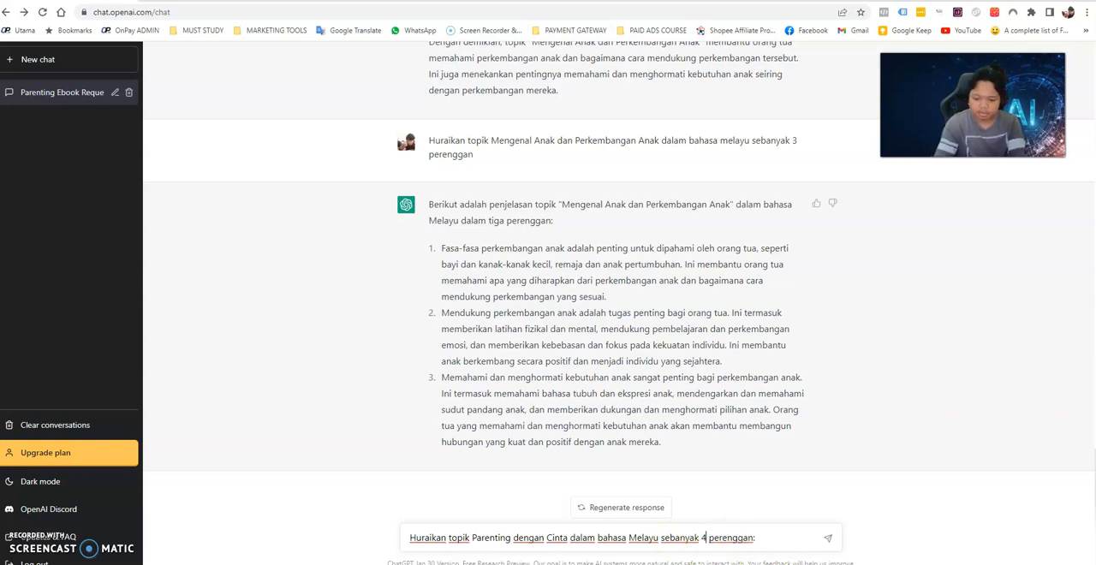
pyautogui.press('Return')
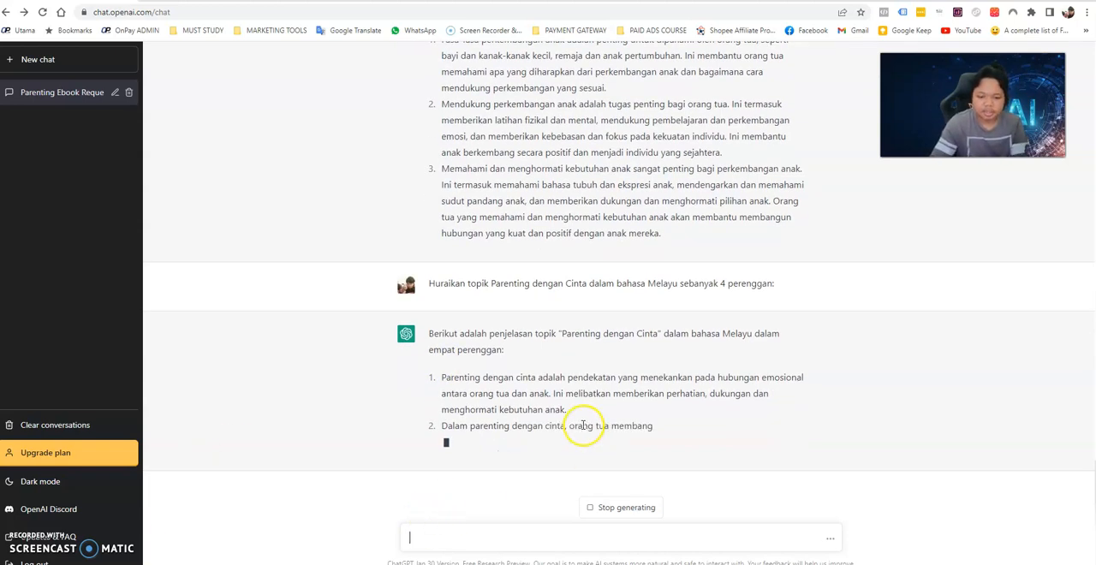
# Switch to the Google Docs document and delete the extra blank line after the second and the first paragraph.
pyautogui.click(316, 1)
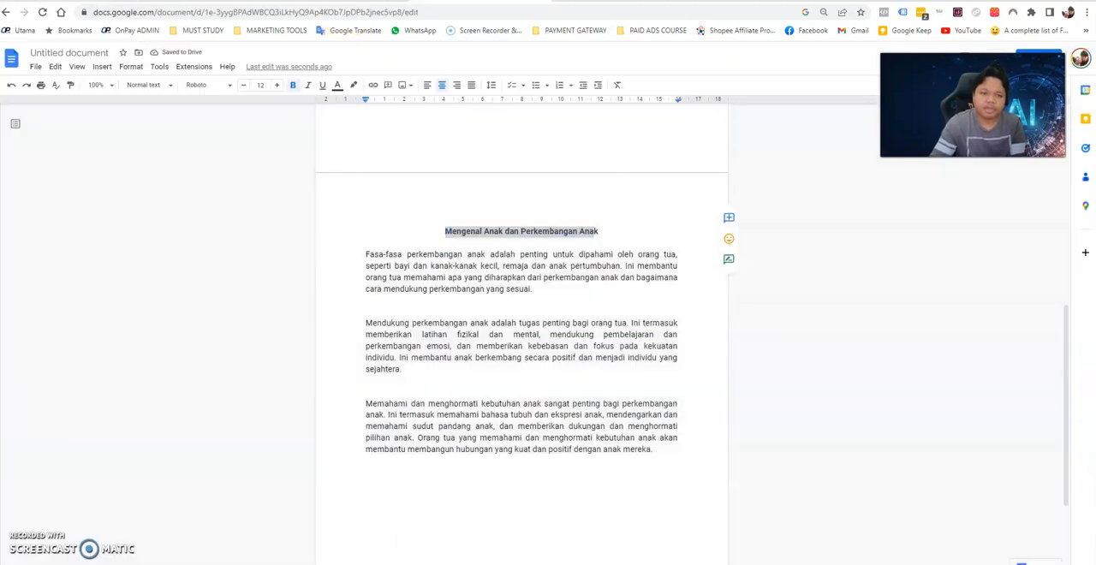
pyautogui.click(418, 390)
pyautogui.press('BackSpace')
pyautogui.click(407, 297)
pyautogui.press('BackSpace')
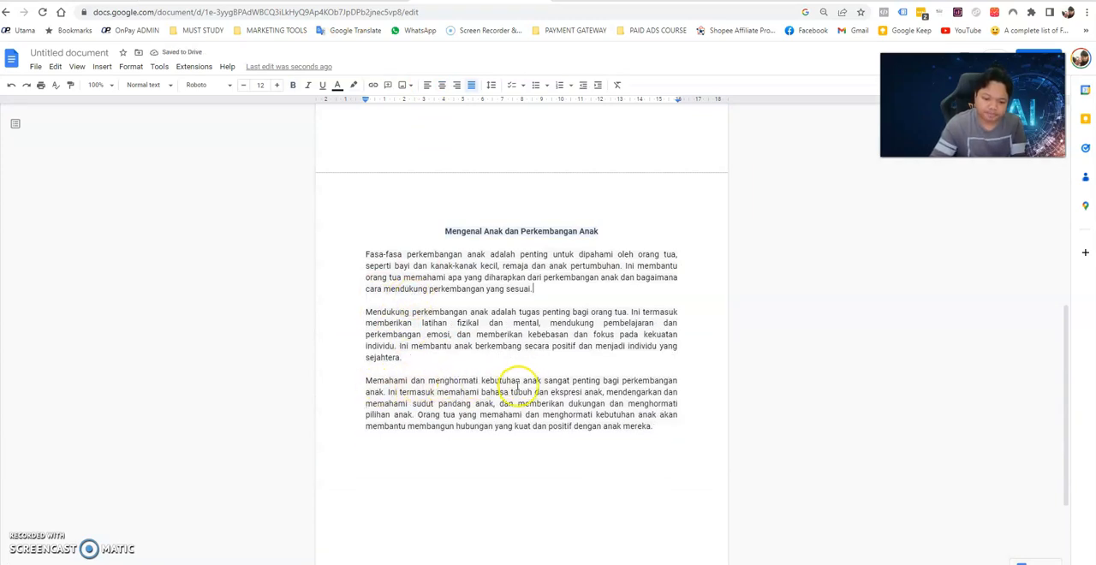
# Replace the word "kebutuhan" with "keperluan" in the opening sentence of the third paragraph.
pyautogui.press('BackSpace')
pyautogui.press('BackSpace')
pyautogui.press('BackSpace')
pyautogui.press('BackSpace')
pyautogui.press('BackSpace')
pyautogui.press('BackSpace')
pyautogui.press('BackSpace')
pyautogui.press('BackSpace')
pyautogui.write('eperluan')
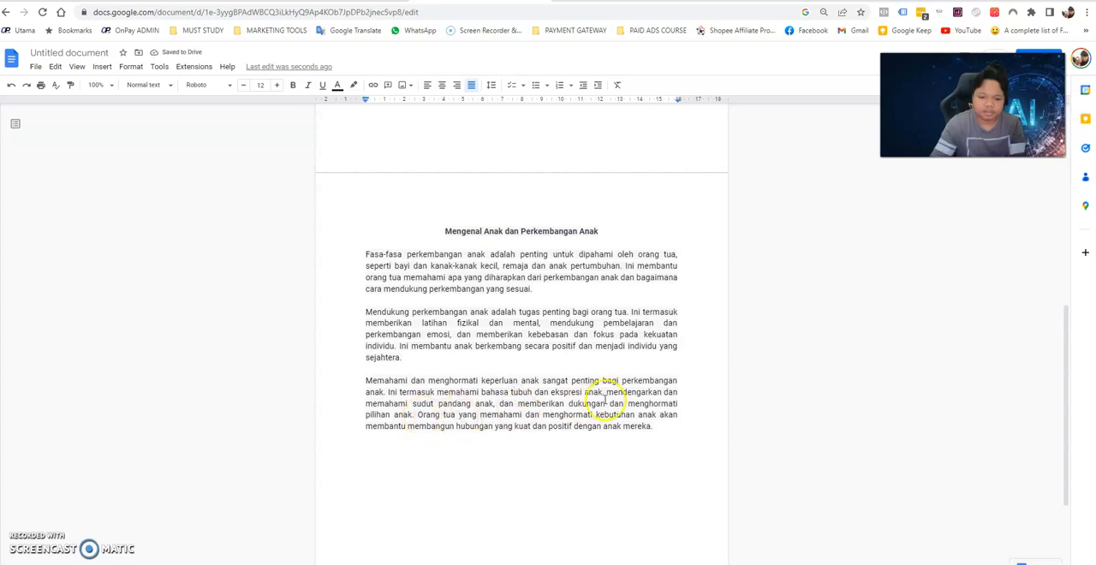
# Use Find and replace to change all remaining occurrences of "kebutuhan" to "keperluan", then close the dialog.
pyautogui.click(512, 392)
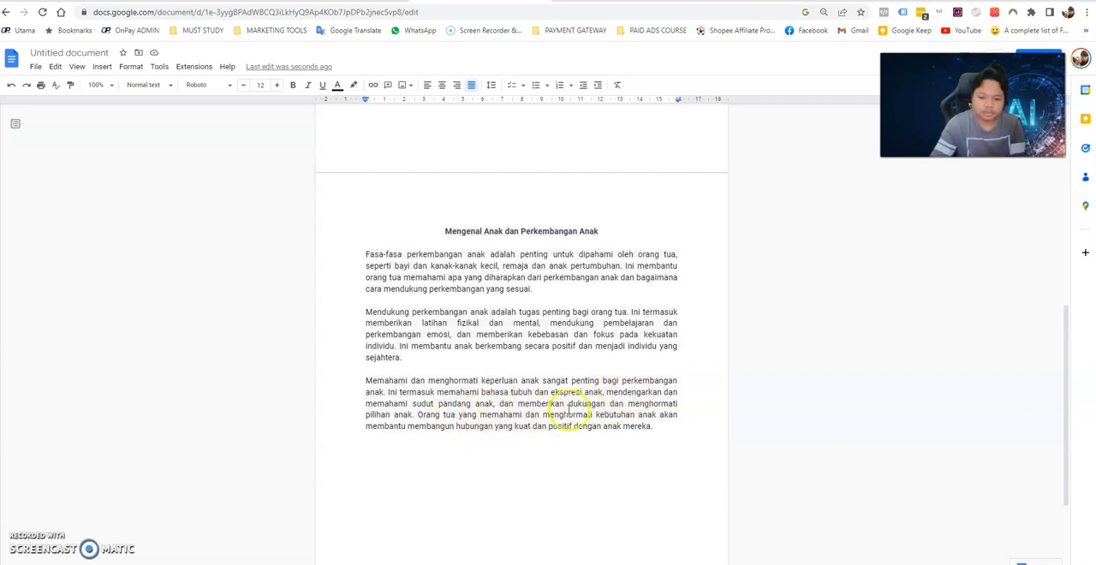
pyautogui.click(669, 426)
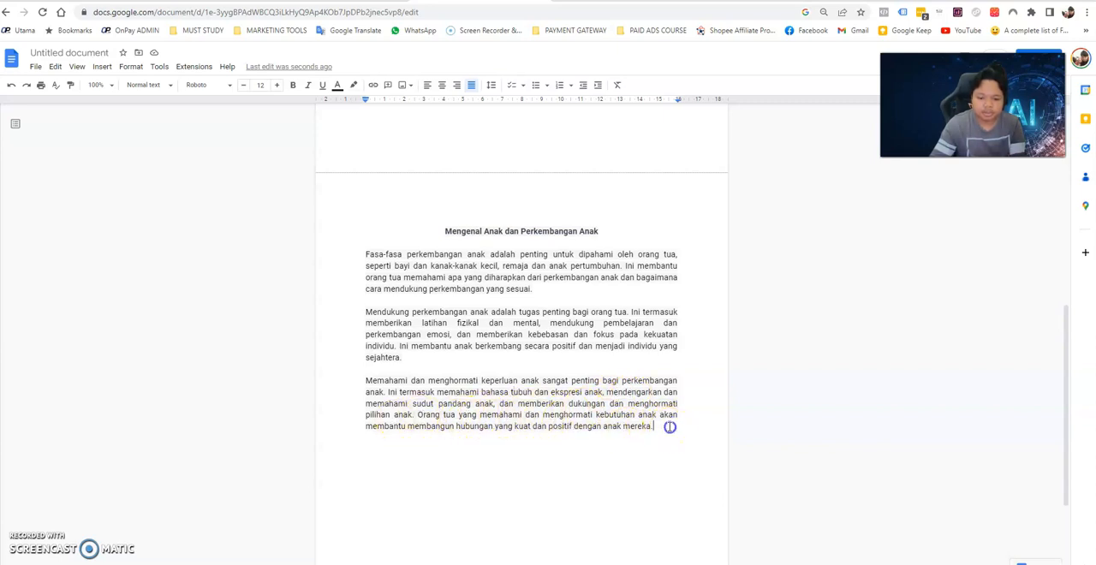
pyautogui.click(638, 415)
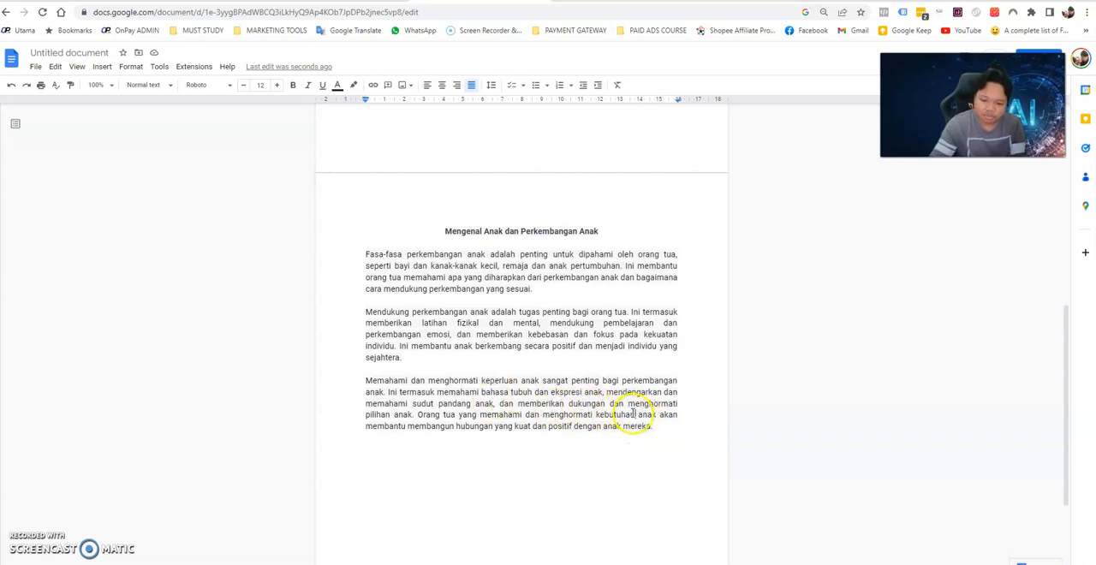
pyautogui.moveTo(635, 414); pyautogui.dragTo(600, 417)
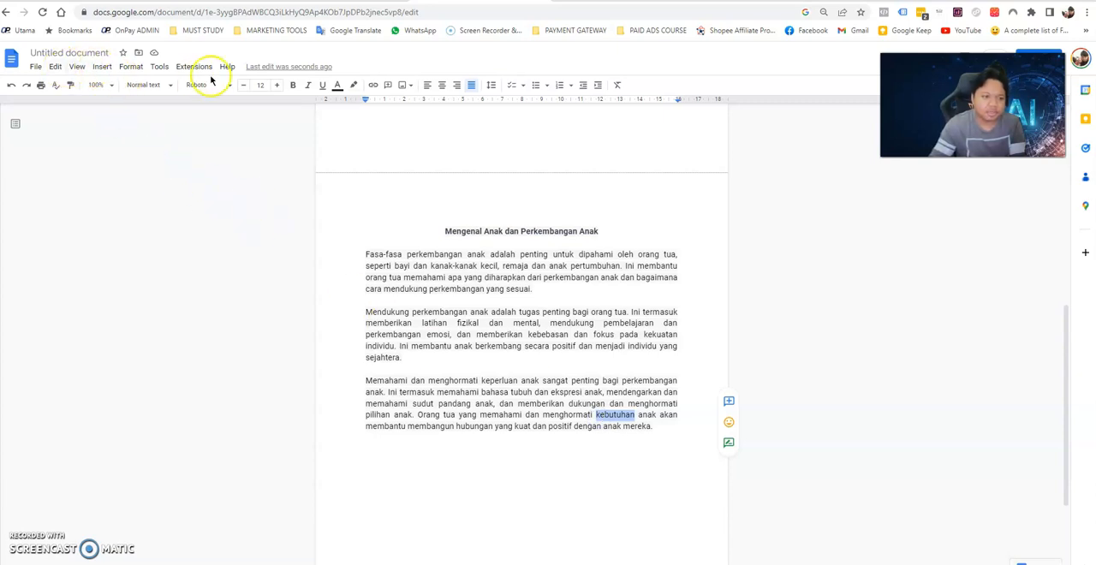
pyautogui.click(36, 69)
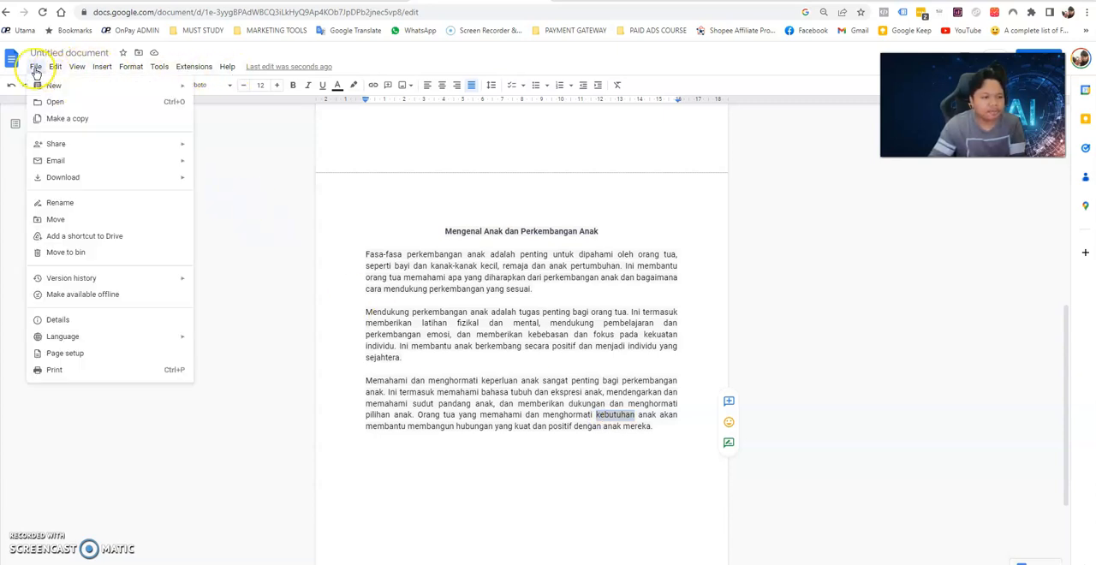
pyautogui.moveTo(55, 68)
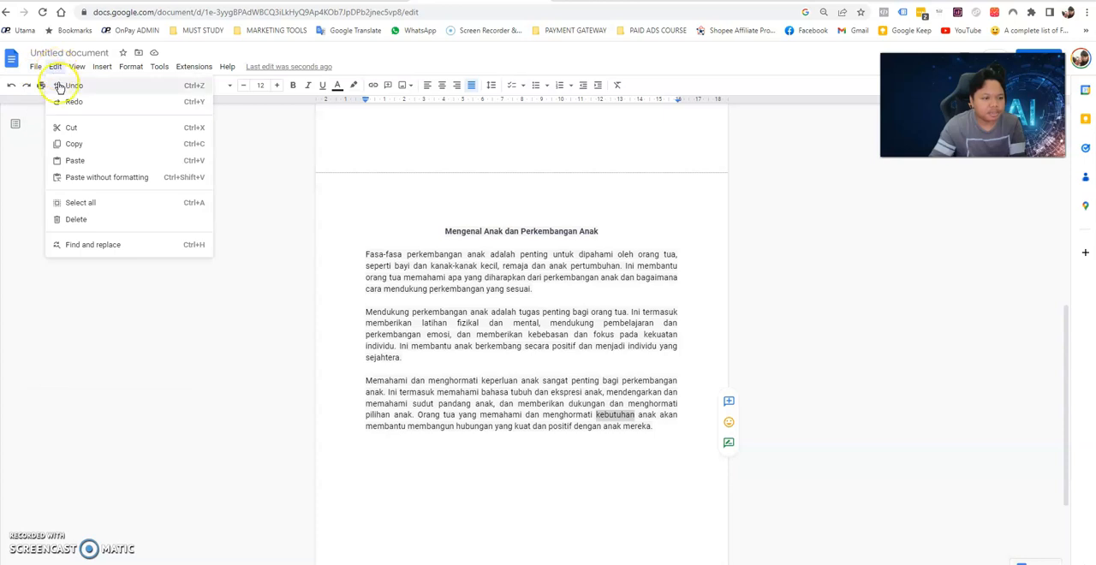
pyautogui.click(92, 245)
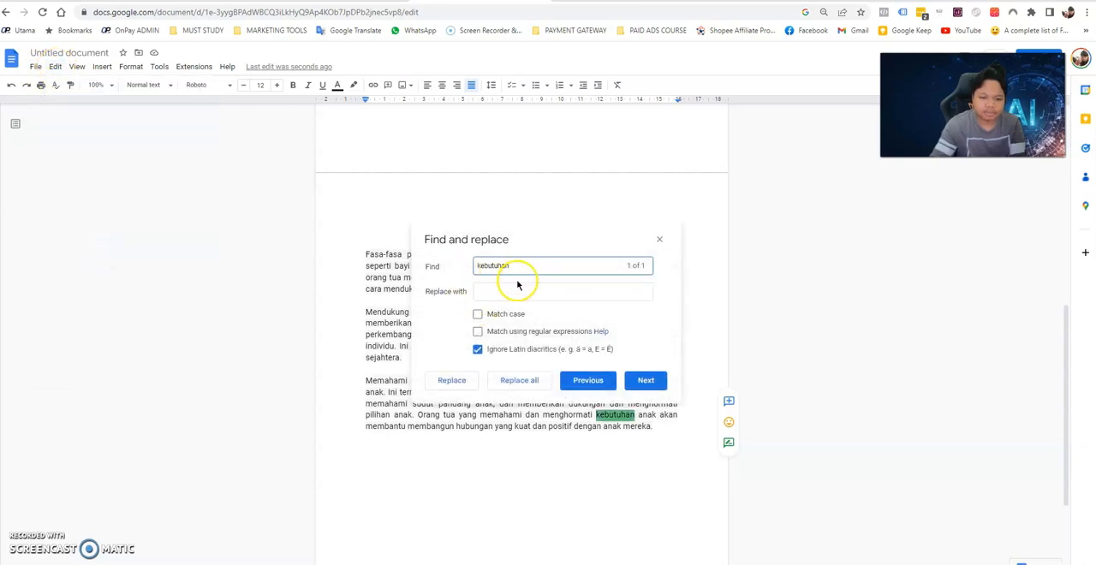
pyautogui.click(510, 290)
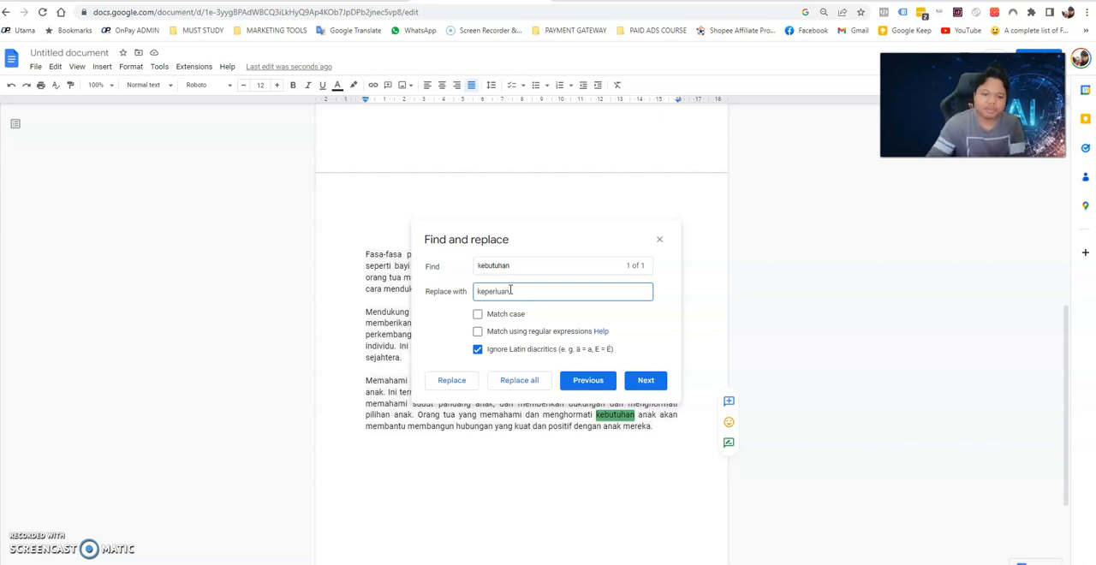
pyautogui.write('keperluan')
pyautogui.click(518, 379)
pyautogui.rightClick(516, 379)
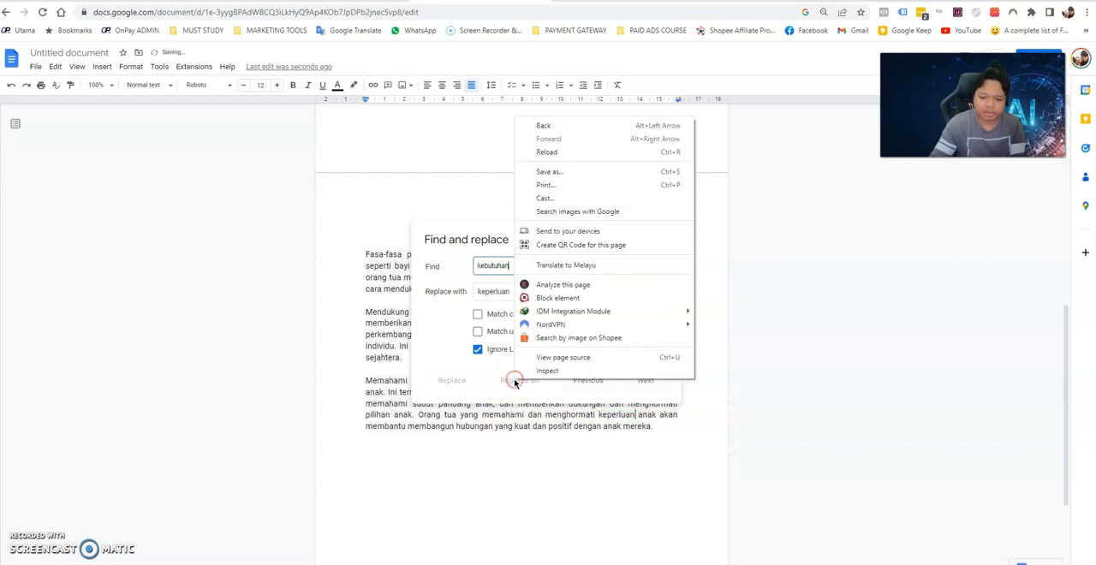
pyautogui.click(593, 425)
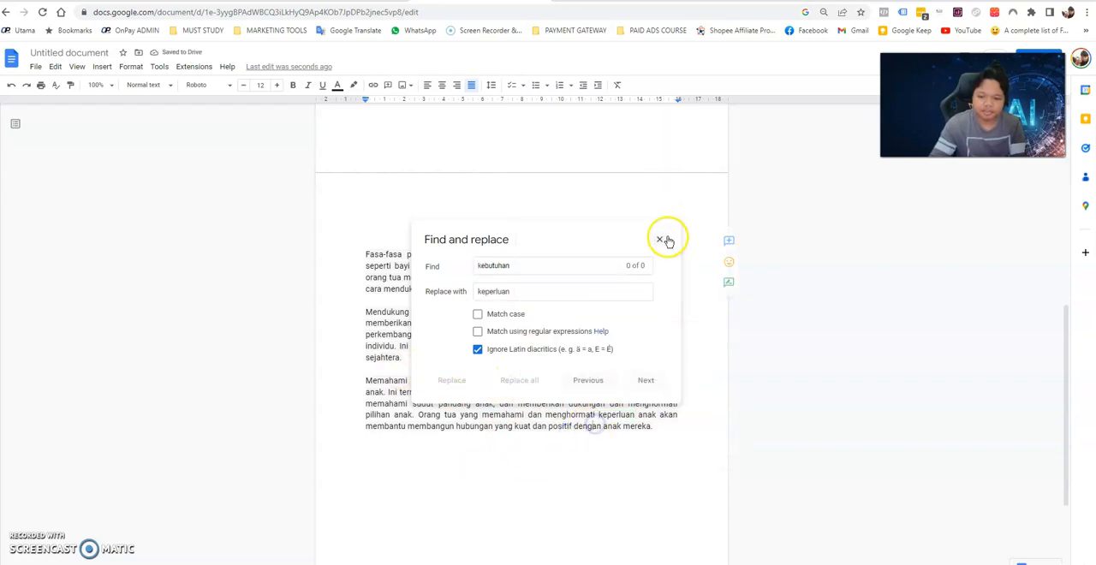
pyautogui.click(668, 429)
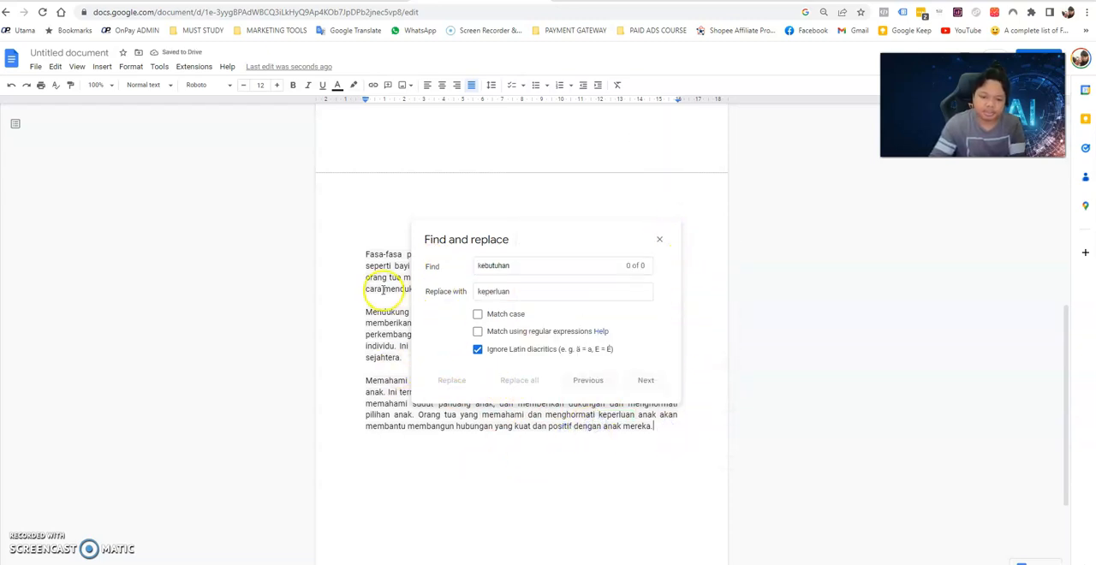
pyautogui.click(659, 240)
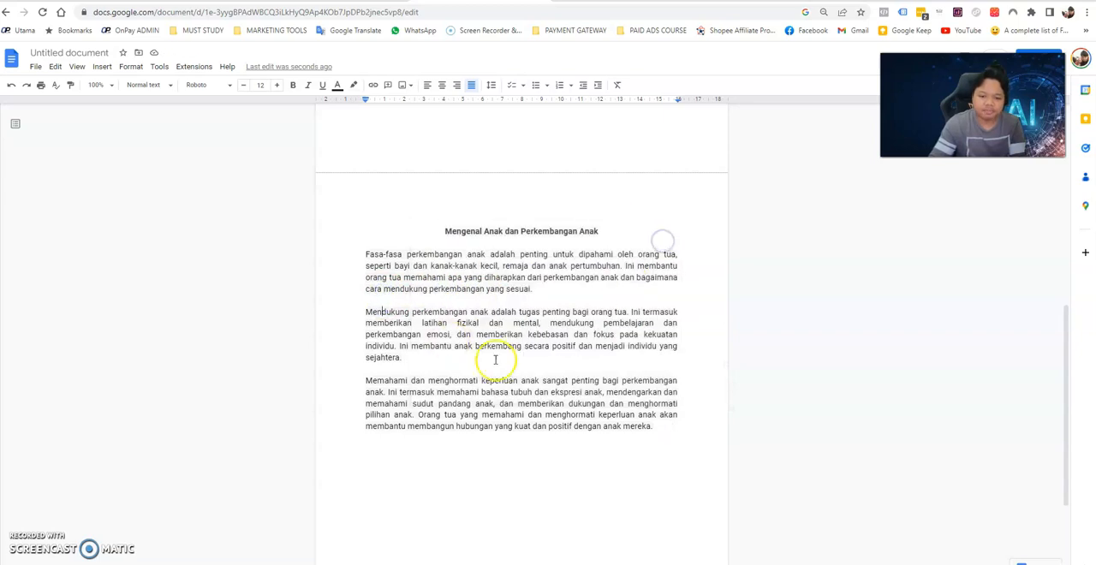
# Look over the document's pages around the "Mengenal Anak dan Perkembangan Anak" chapter.
pyautogui.scroll(1, 496, 342)
pyautogui.scroll(5, 501, 320)
pyautogui.scroll(-6, 504, 317)
pyautogui.scroll(2, 504, 317)
pyautogui.scroll(-1, 575, 311)
pyautogui.scroll(-3, 509, 335)
pyautogui.scroll(5, 519, 330)
pyautogui.scroll(-6, 521, 326)
pyautogui.scroll(5, 518, 324)
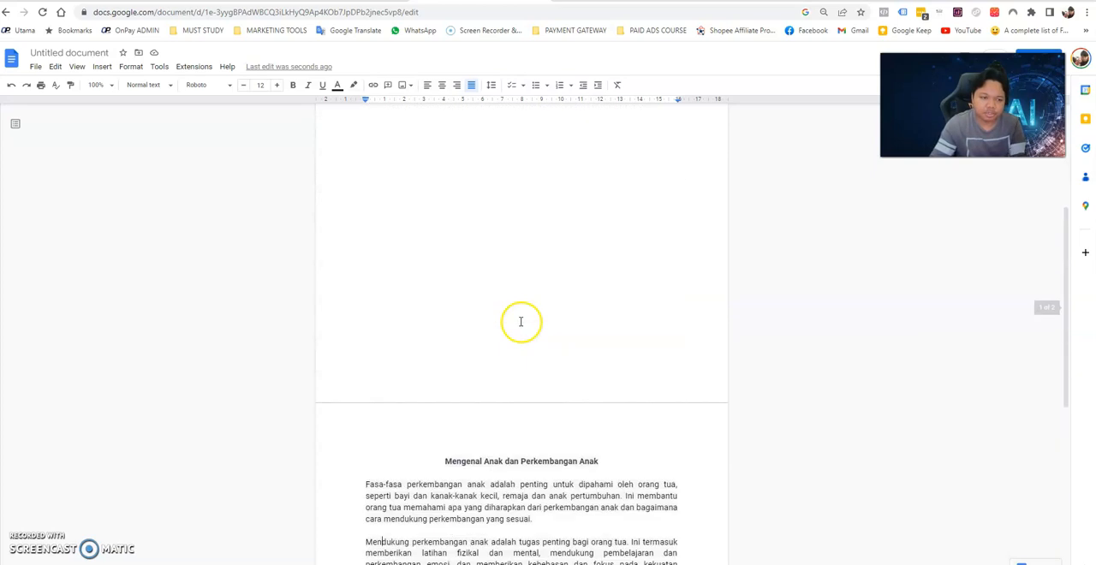
# Download the document in PDF format as "Untitled document.pdf" to the Downloads\Documents folder.
pyautogui.click(34, 66)
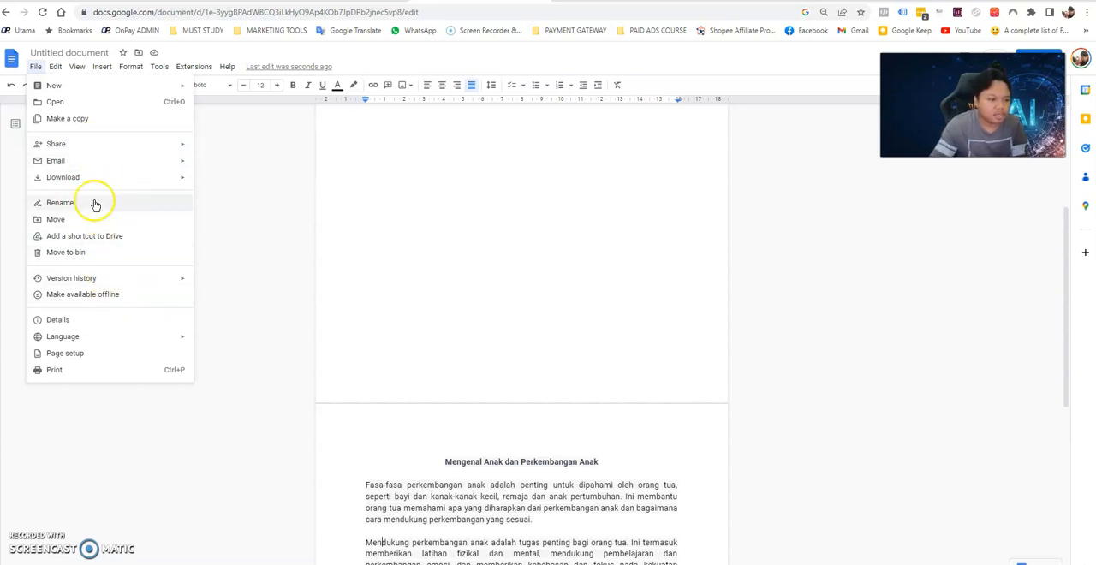
pyautogui.moveTo(183, 180)
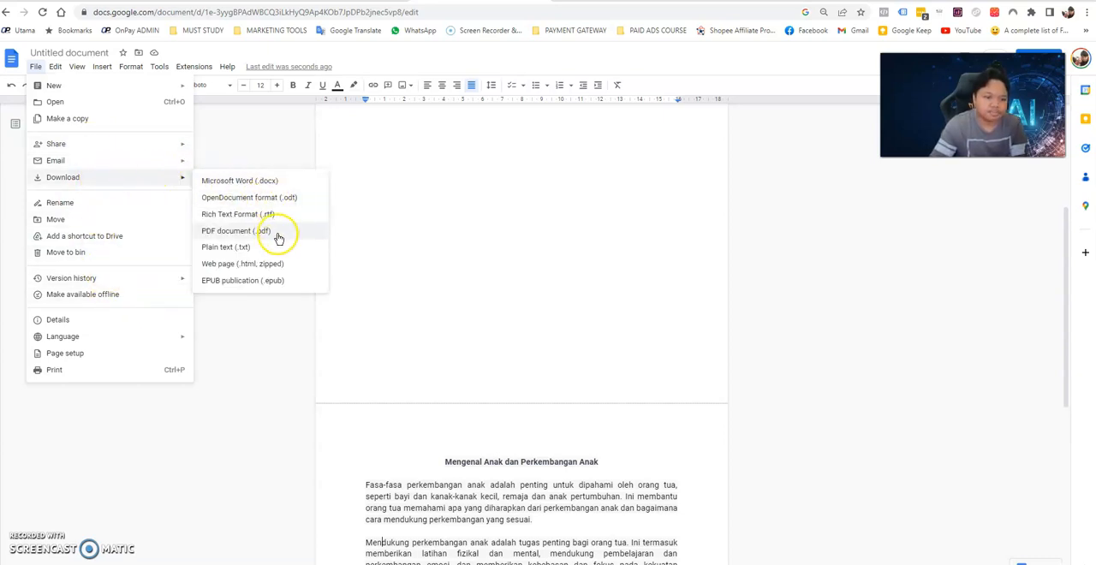
pyautogui.click(243, 232)
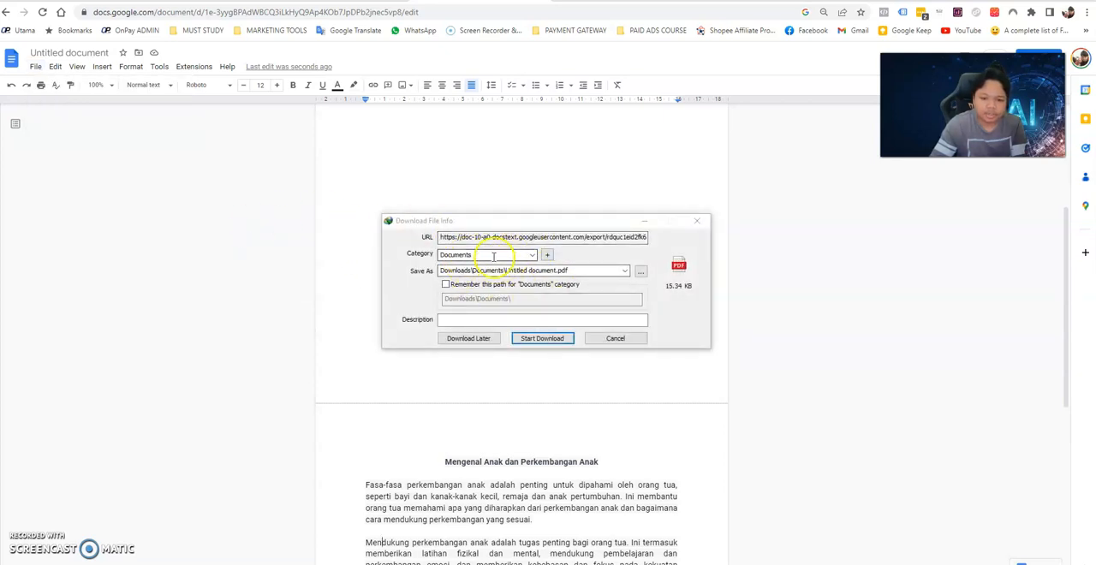
pyautogui.click(507, 319)
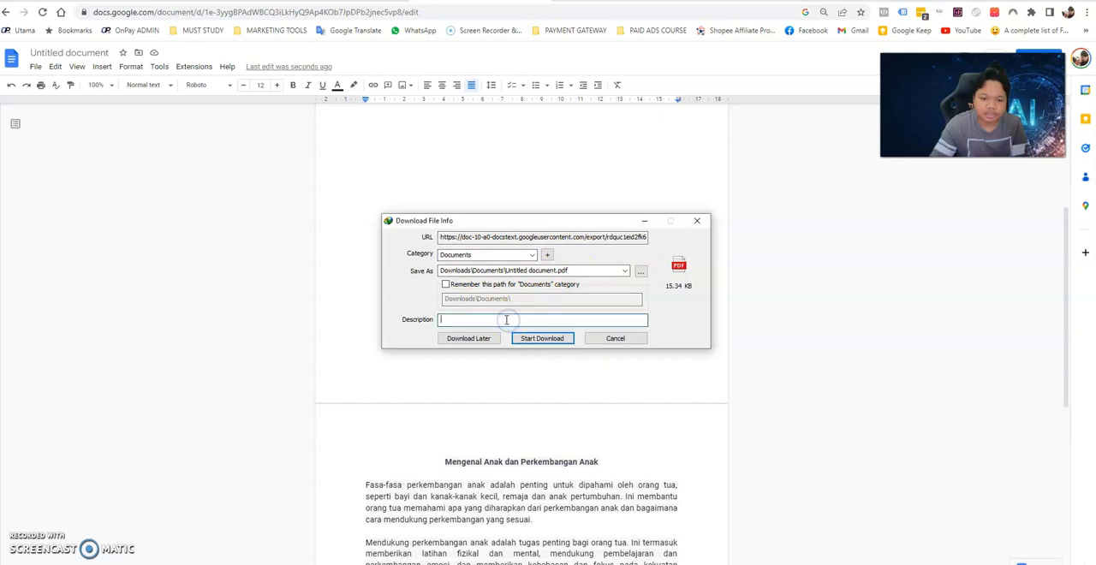
pyautogui.click(542, 339)
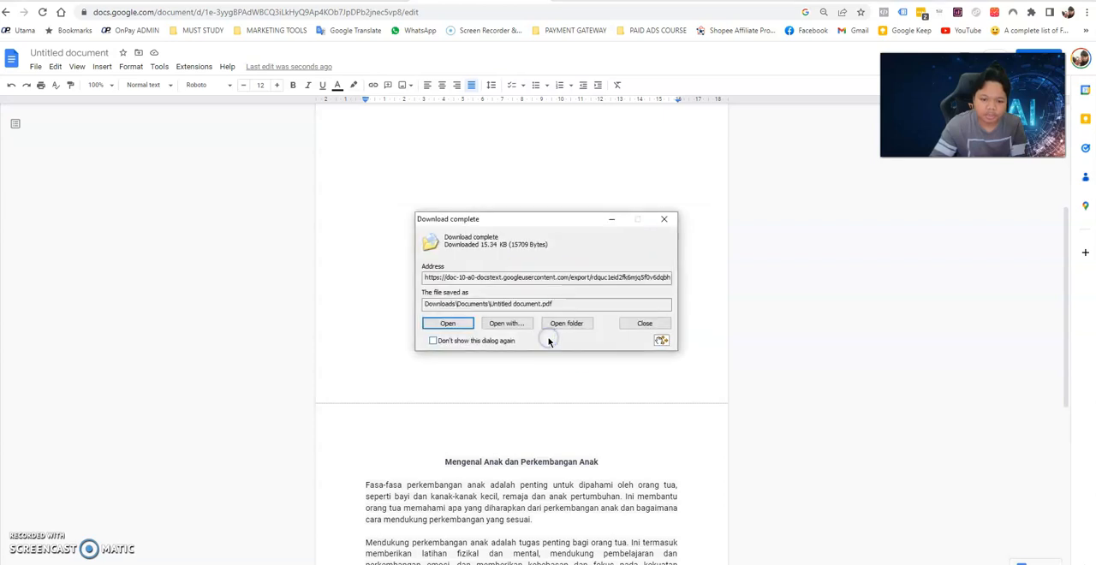
# Open the downloaded PDF in Microsoft Edge and look through its pages, including the "Mengenal Anak dan Perkembangan Anak" chapter.
pyautogui.click(515, 325)
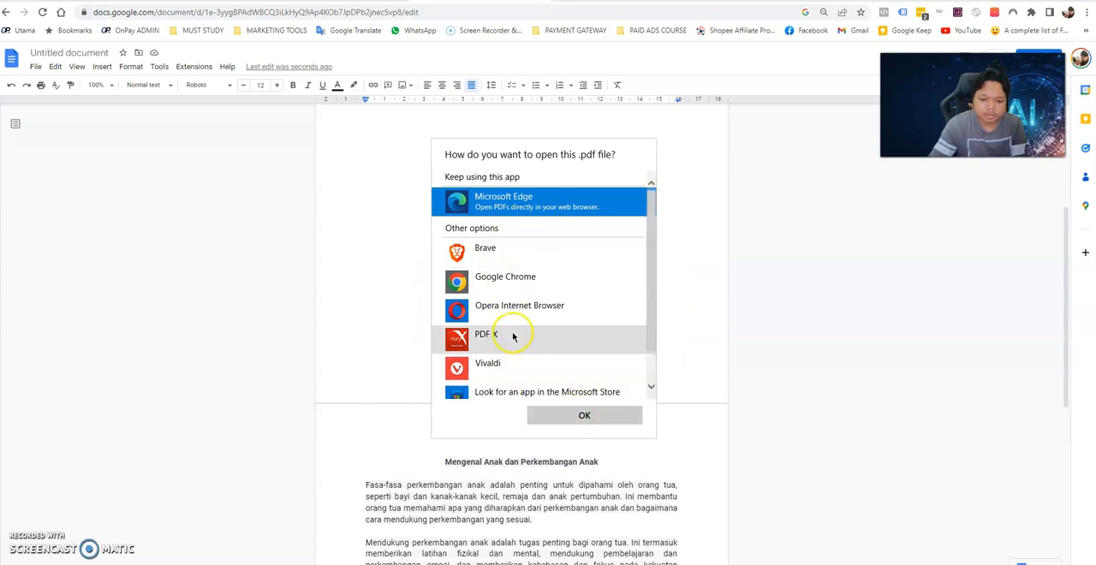
pyautogui.click(591, 415)
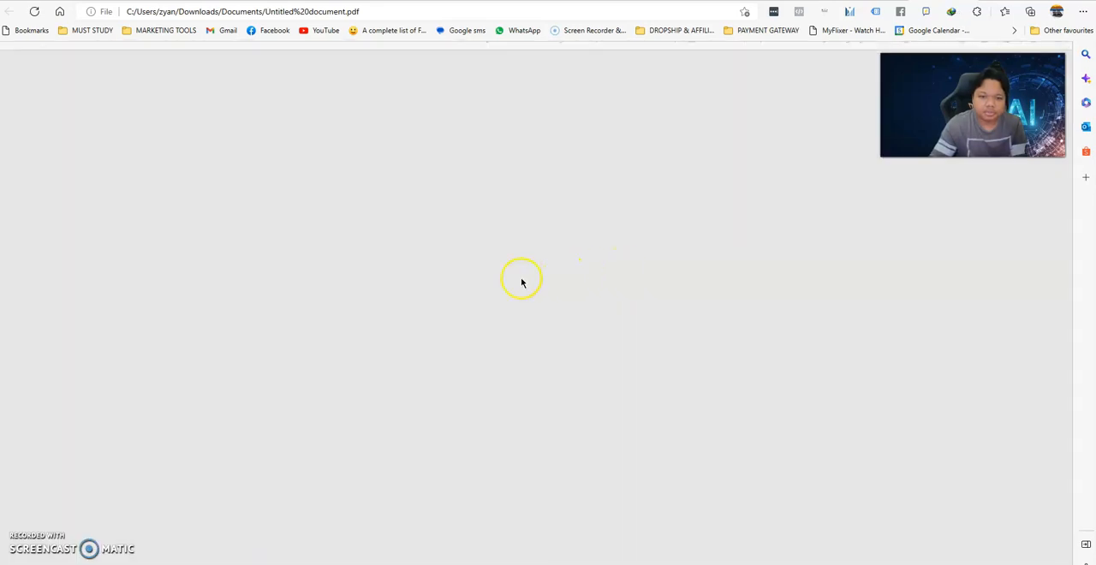
pyautogui.scroll(-10, 522, 282)
pyautogui.scroll(3, 521, 283)
pyautogui.scroll(-2, 522, 282)
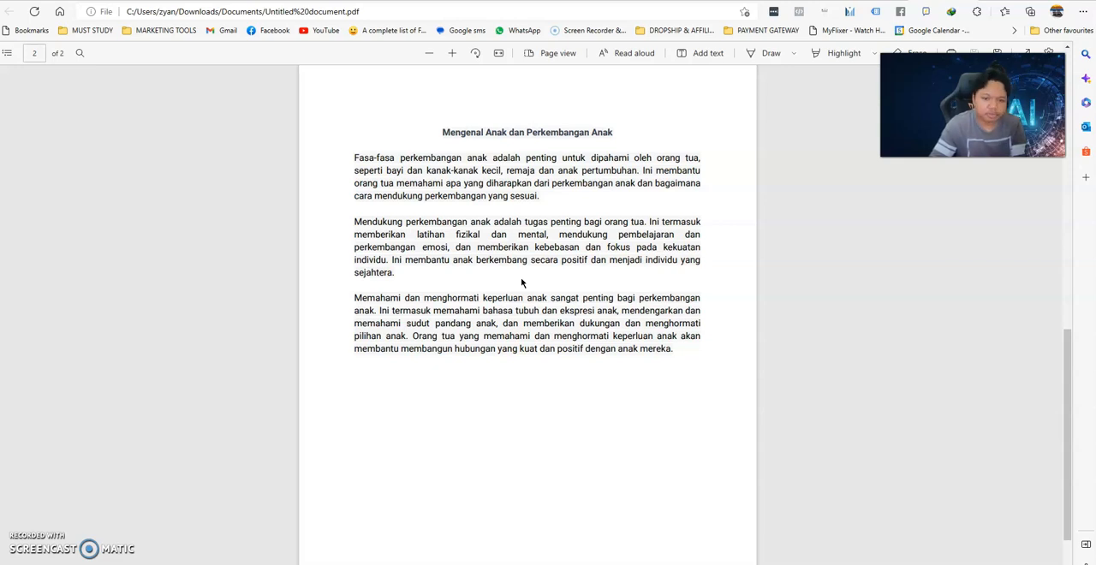
pyautogui.scroll(-1, 548, 278)
pyautogui.scroll(5, 560, 277)
pyautogui.scroll(-4, 560, 277)
pyautogui.scroll(1, 561, 280)
pyautogui.scroll(1, 561, 278)
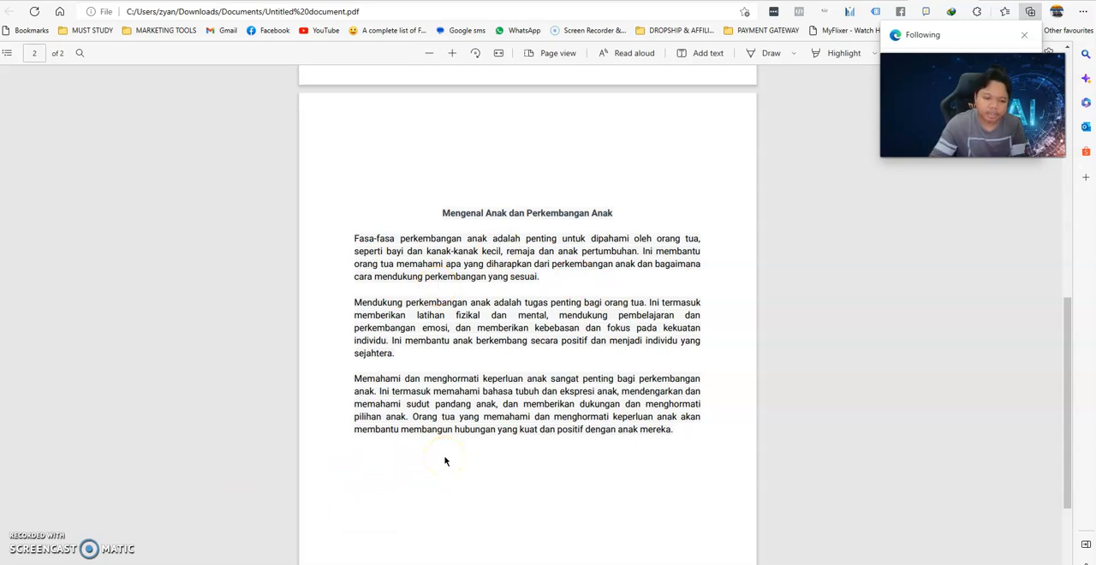
# Switch back to the Google Docs document and look at the end of the "Mengenal Anak dan Perkembangan Anak" chapter.
pyautogui.moveTo(455, 564)
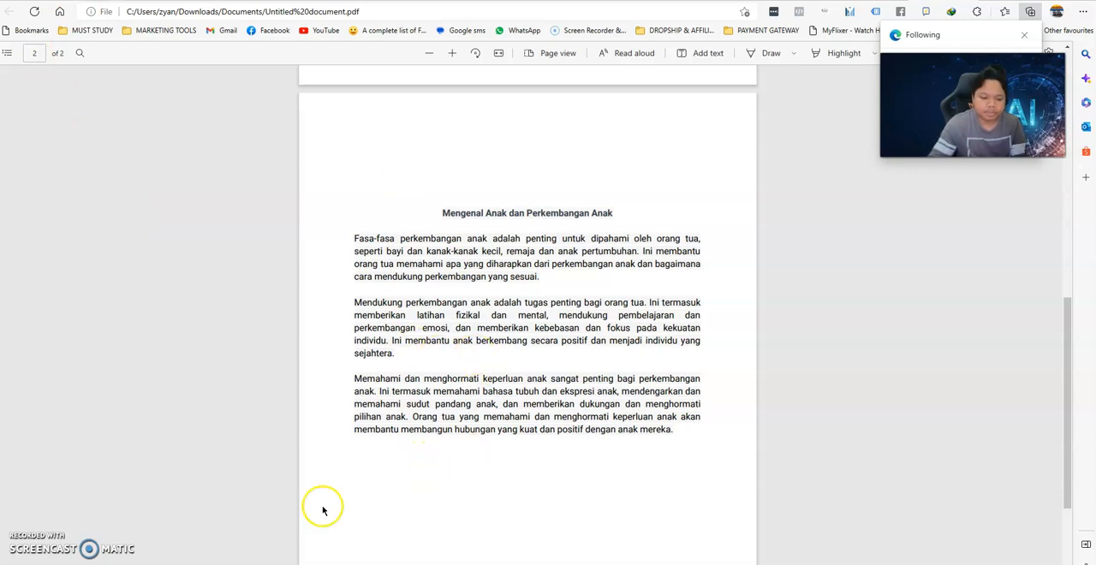
pyautogui.moveTo(257, 564)
pyautogui.click(252, 498)
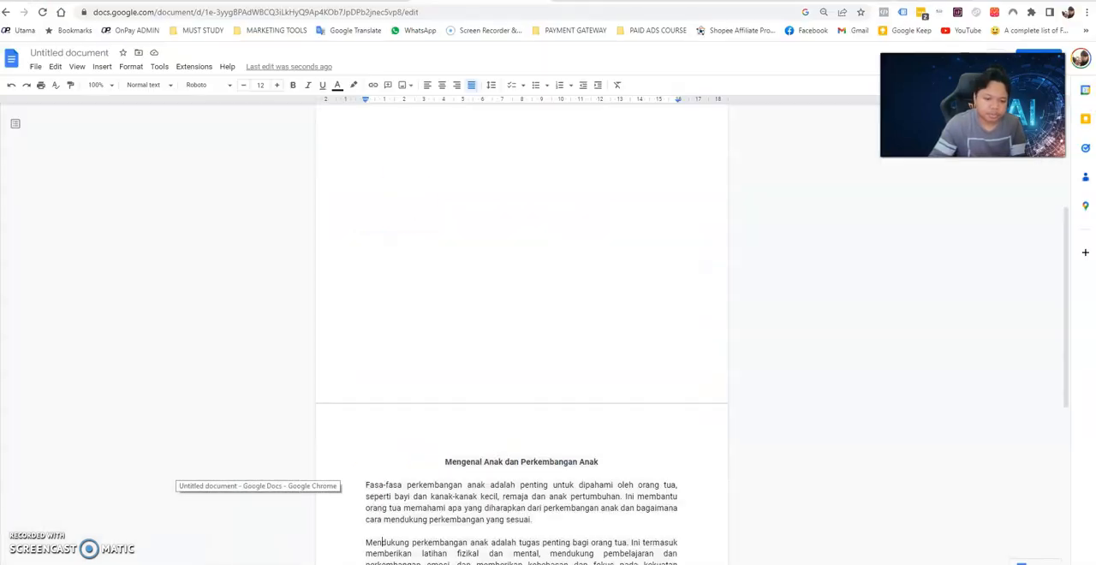
pyautogui.scroll(-7, 619, 386)
pyautogui.scroll(1, 471, 152)
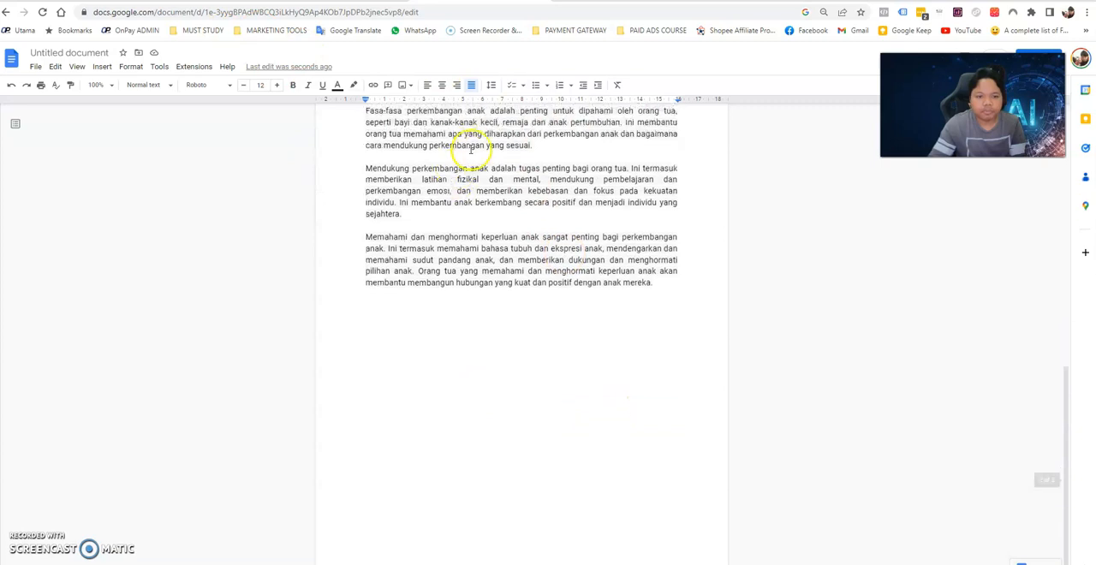
# Switch to ChatGPT and copy the four numbered paragraphs of the "Parenting dengan Cinta" answer.
pyautogui.click(76, 6)
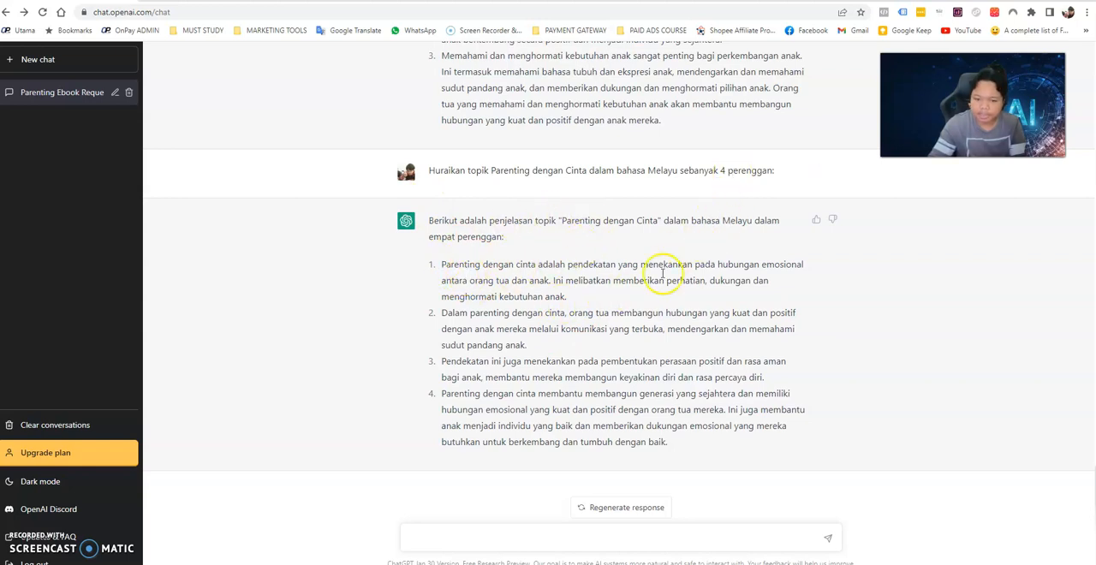
pyautogui.moveTo(436, 259); pyautogui.dragTo(724, 445)
pyautogui.rightClick(591, 391)
pyautogui.click(618, 404)
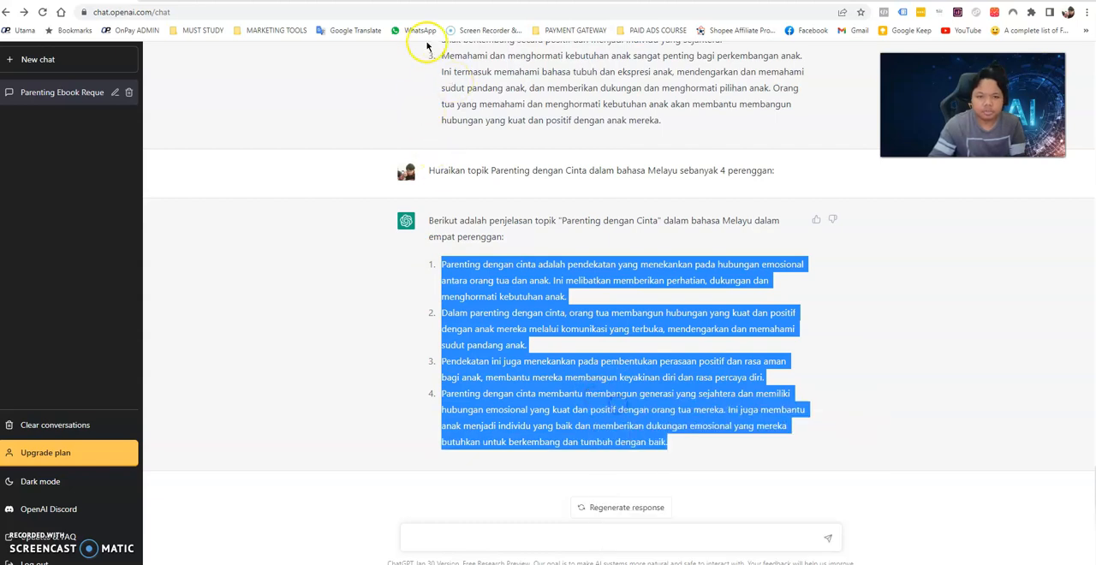
# In Google Docs, add blank lines after the last chapter to start a new page and paste the copied paragraphs there.
pyautogui.click(433, 1)
pyautogui.scroll(-1, 612, 384)
pyautogui.click(530, 446)
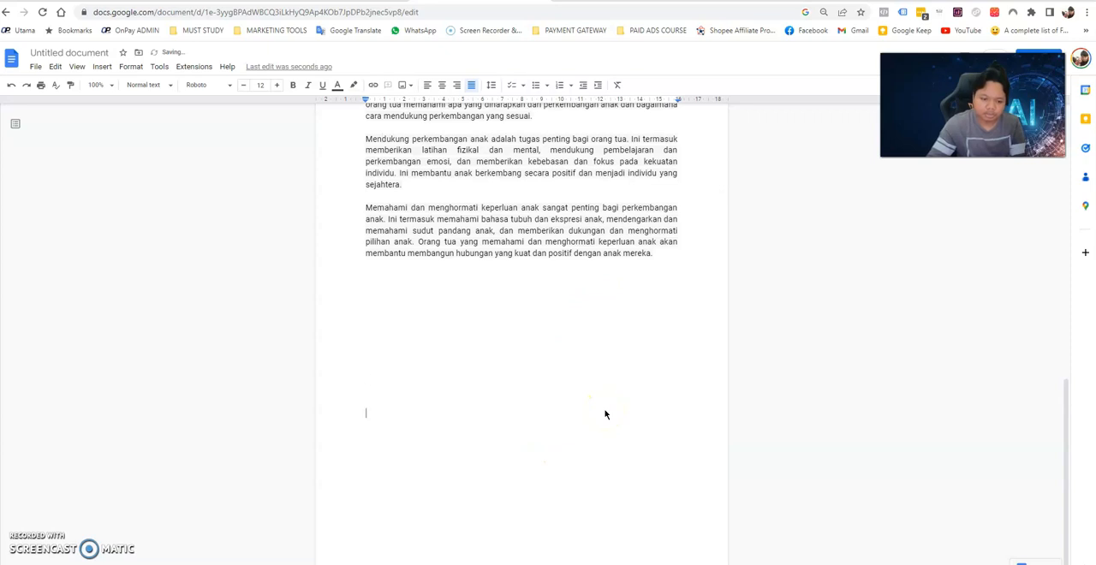
pyautogui.press('Return')
pyautogui.press('Return')
pyautogui.press('Return')
pyautogui.press('Return')
pyautogui.press('Return')
pyautogui.press('Return')
pyautogui.press('Return')
pyautogui.press('Return')
pyautogui.press('Return')
pyautogui.scroll(-2, 604, 409)
pyautogui.click(424, 306)
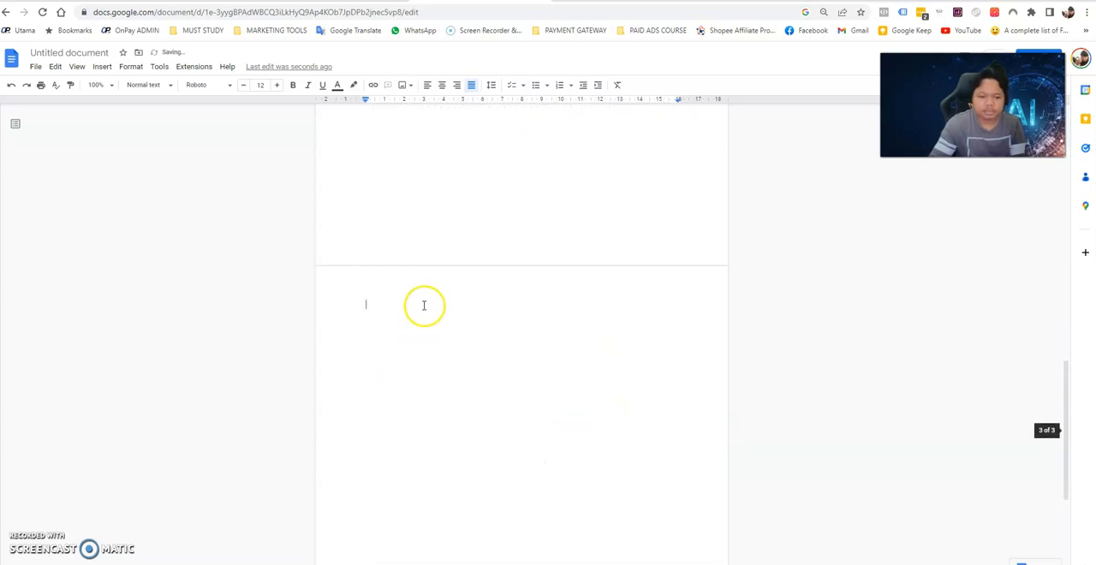
pyautogui.hotkey('ctrl', 'v')
# Insert an unnumbered blank line after each of the first three paragraphs in the pasted "Parenting dengan cinta" list.
pyautogui.click(577, 344)
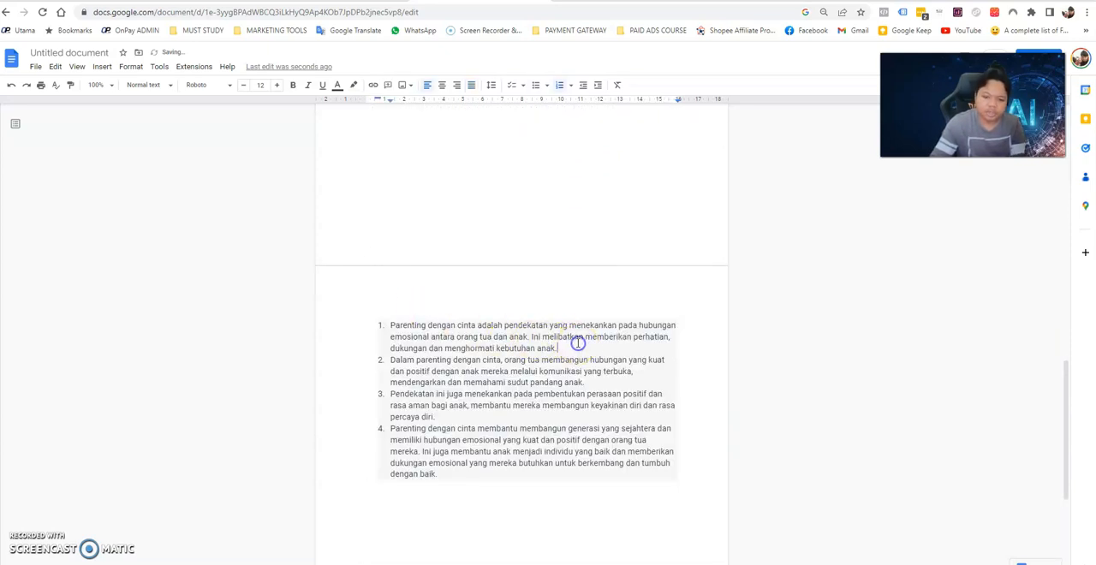
pyautogui.press('Return')
pyautogui.click(454, 470)
pyautogui.press('Return')
pyautogui.press('BackSpace')
pyautogui.click(599, 434)
pyautogui.press('Return')
pyautogui.press('BackSpace')
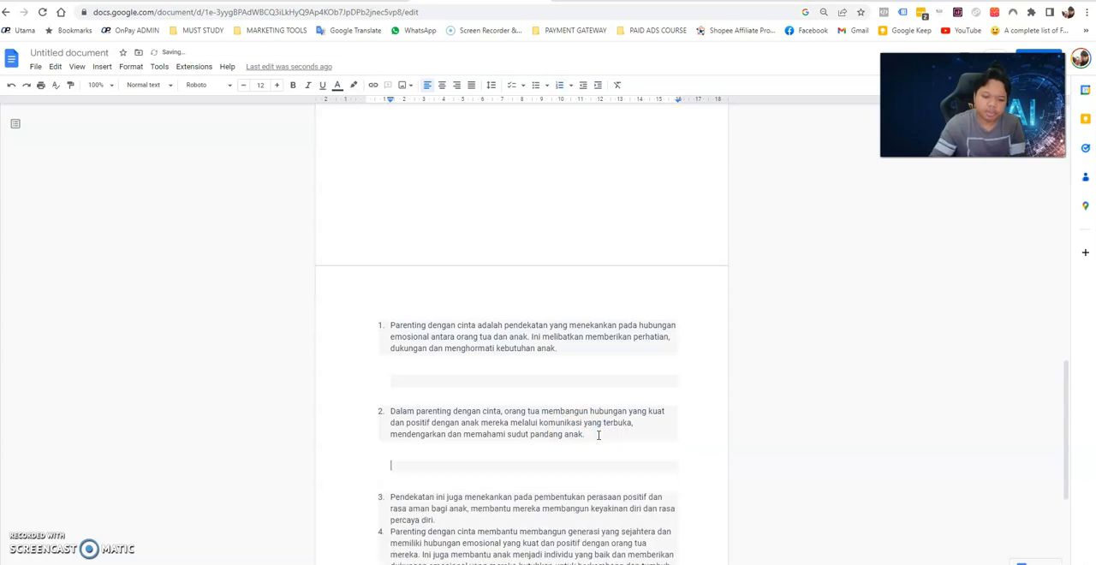
pyautogui.scroll(-3, 468, 435)
pyautogui.click(436, 289)
pyautogui.press('Return')
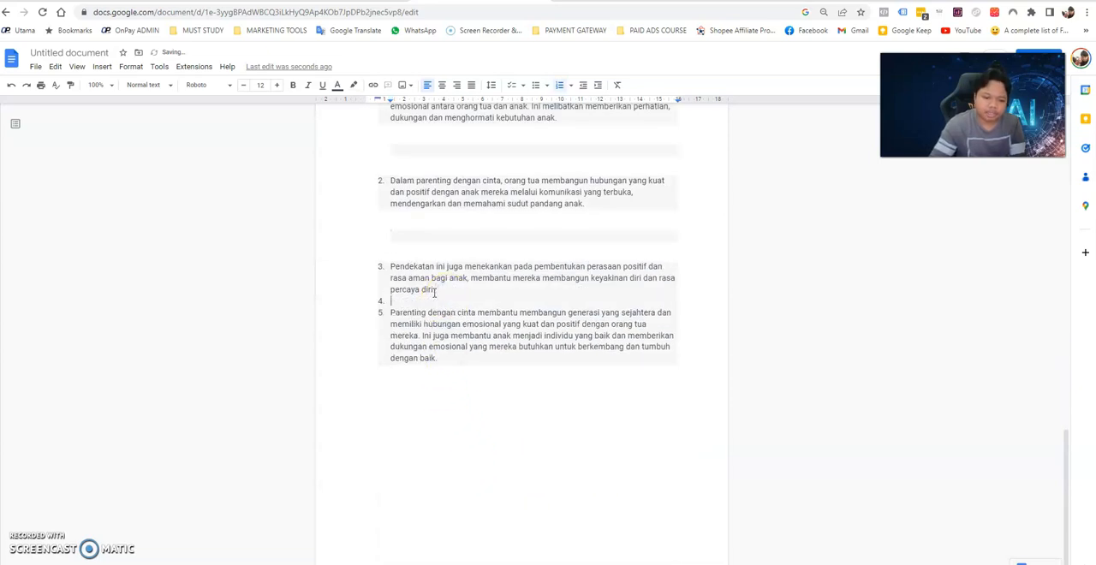
pyautogui.press('BackSpace')
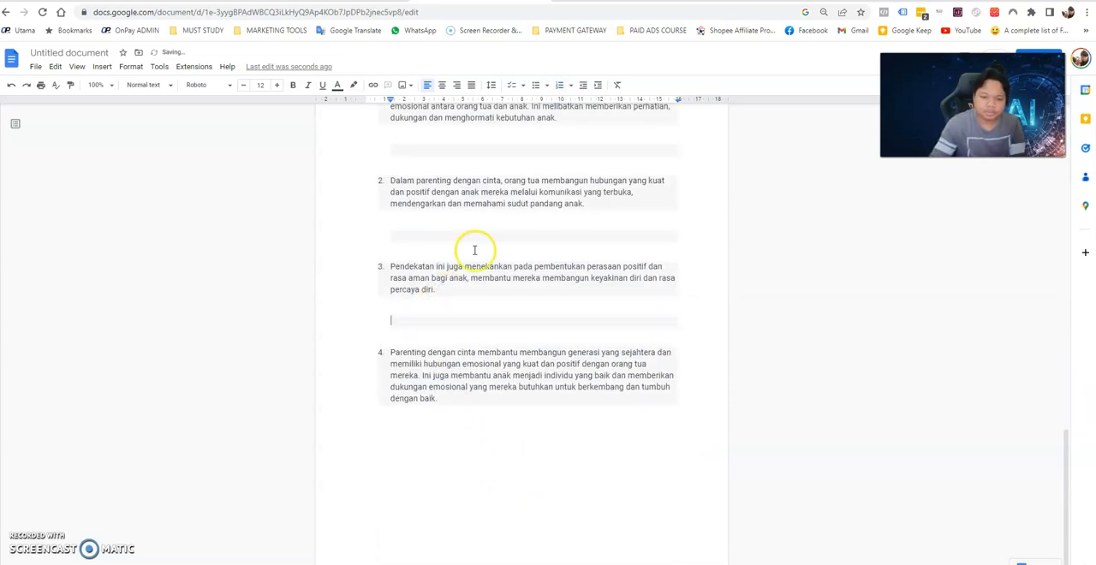
pyautogui.scroll(-1, 166, 435)
pyautogui.scroll(3, 564, 360)
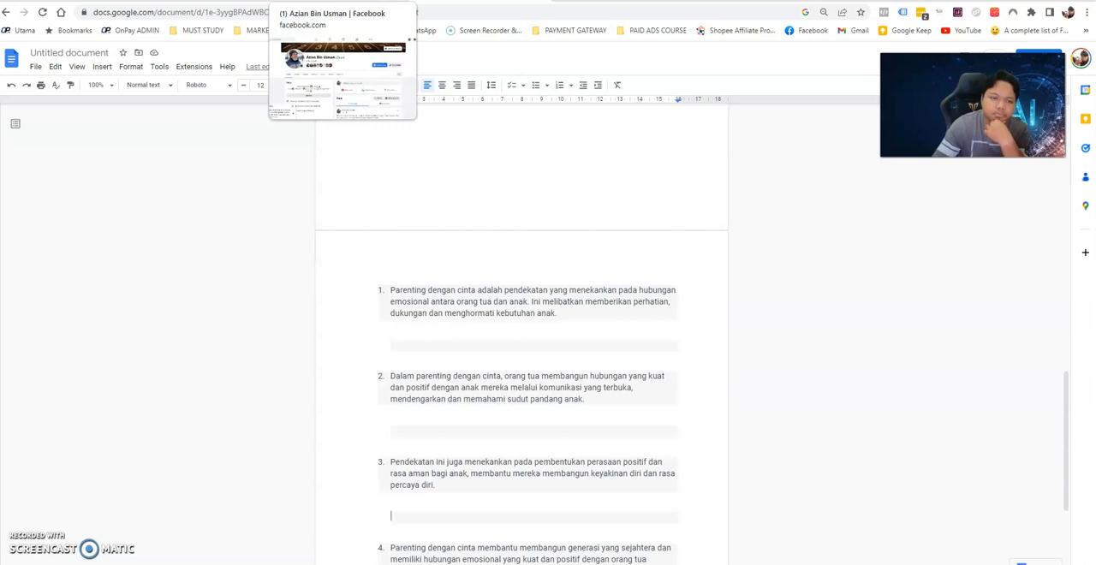
pyautogui.click(342, 1)
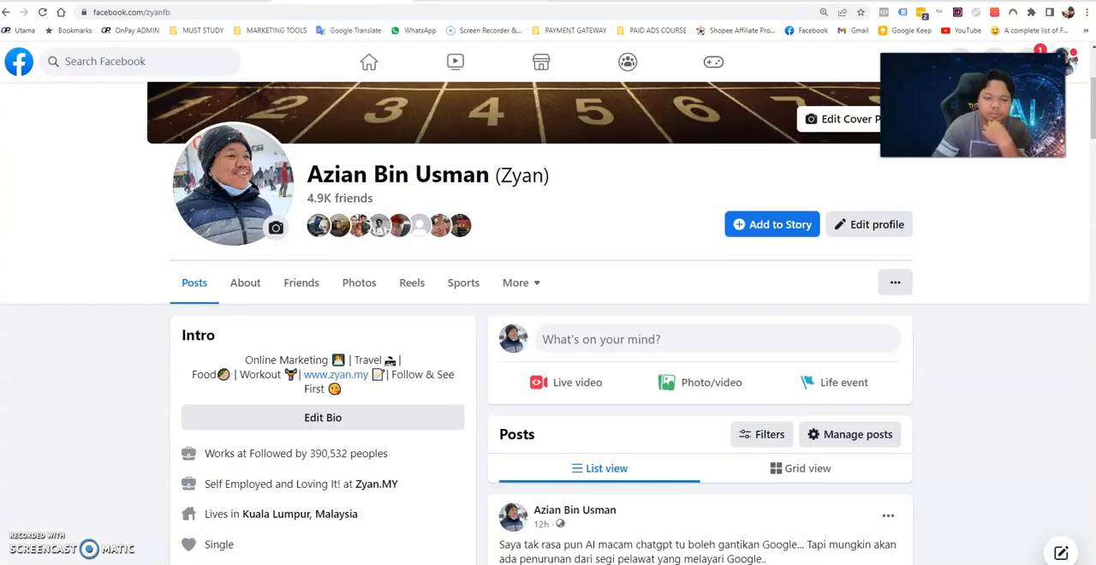
pyautogui.click(445, 1)
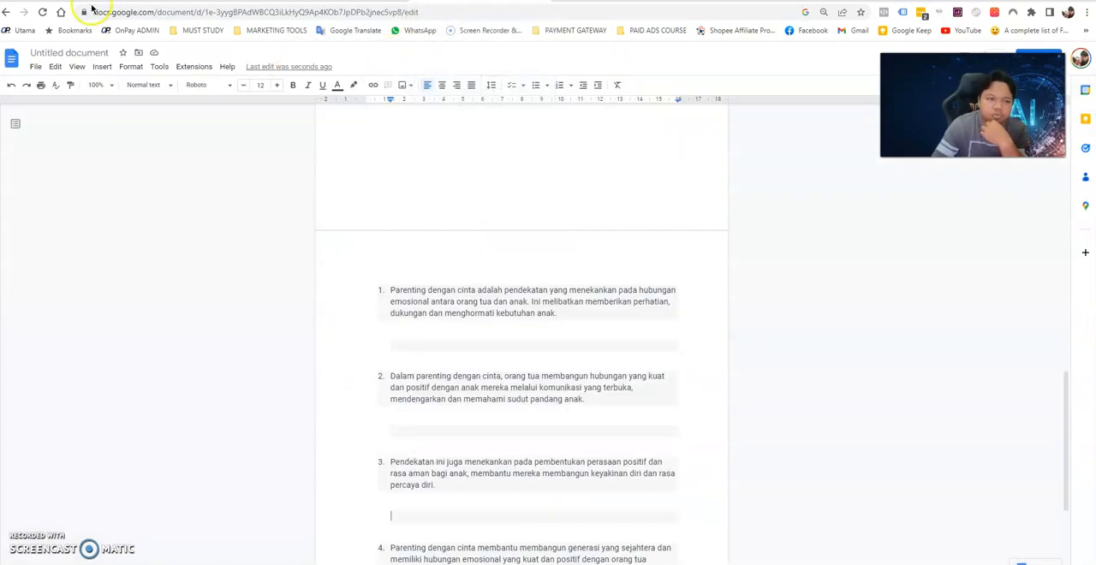
# Switch to ChatGPT, clear the text selection and review the earlier "Mengenal Anak dan Perkembangan Anak" outline and paragraphs.
pyautogui.click(86, 1)
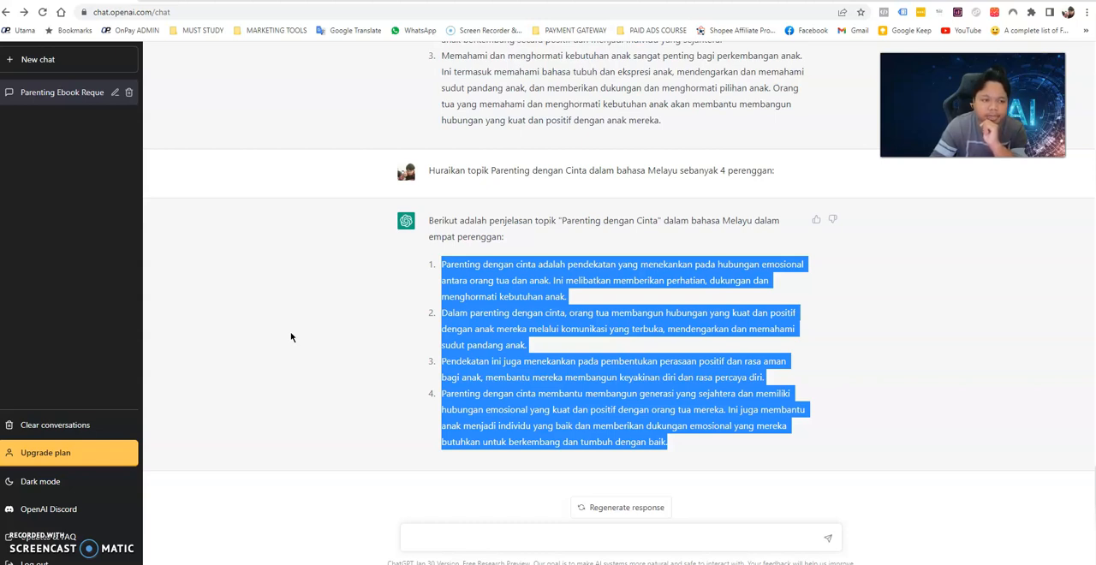
pyautogui.click(567, 339)
pyautogui.click(557, 349)
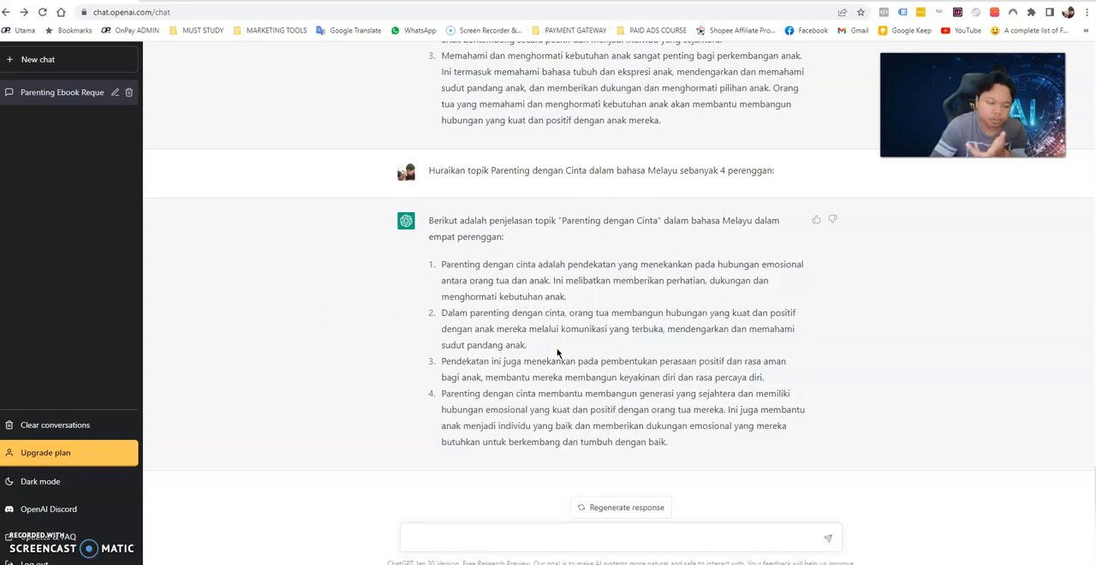
pyautogui.scroll(4, 557, 351)
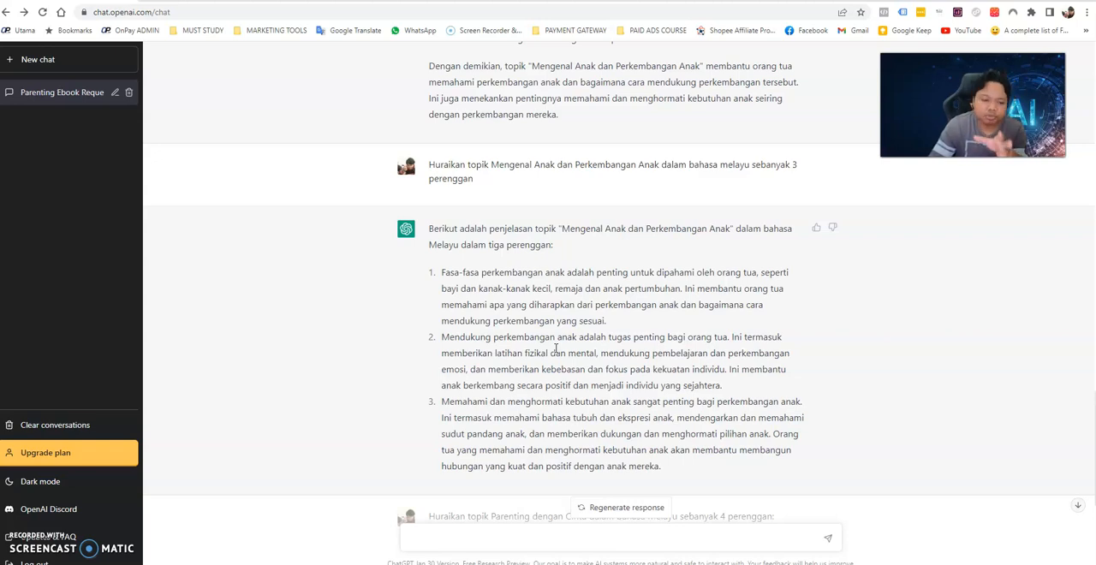
pyautogui.scroll(5, 505, 237)
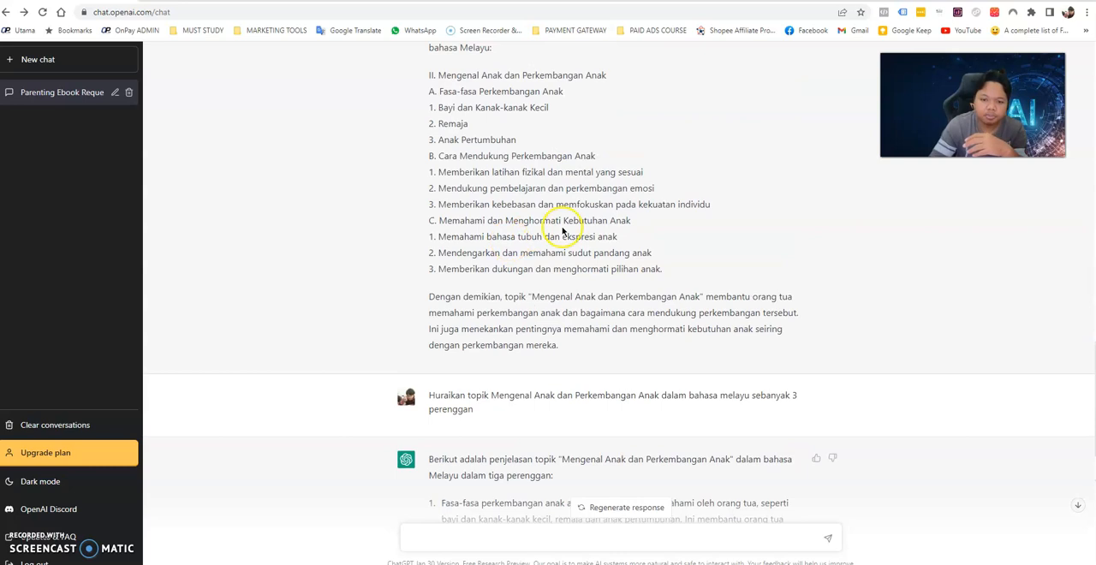
pyautogui.scroll(-2, 590, 234)
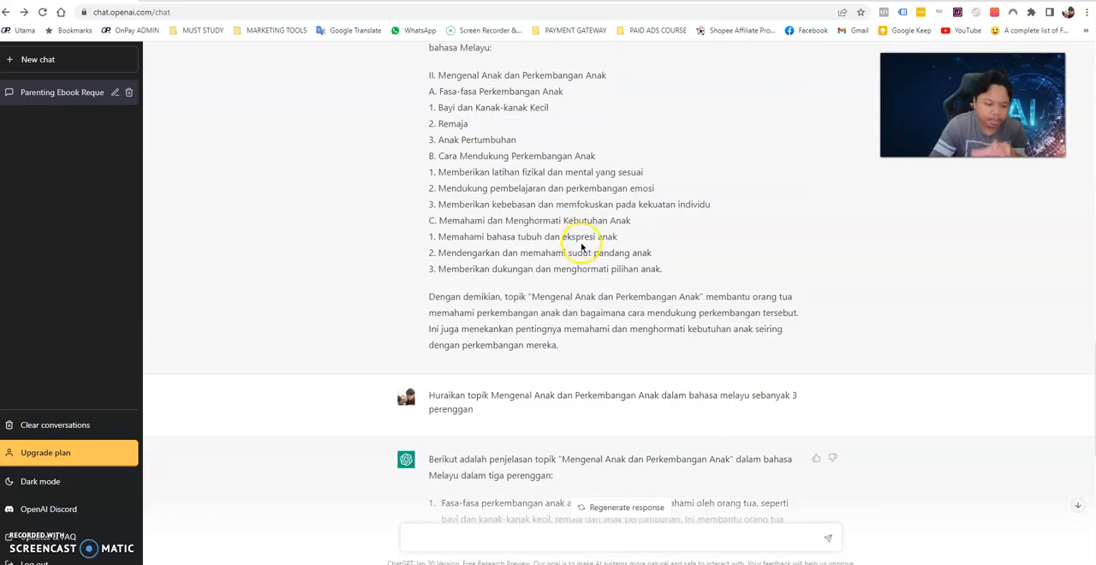